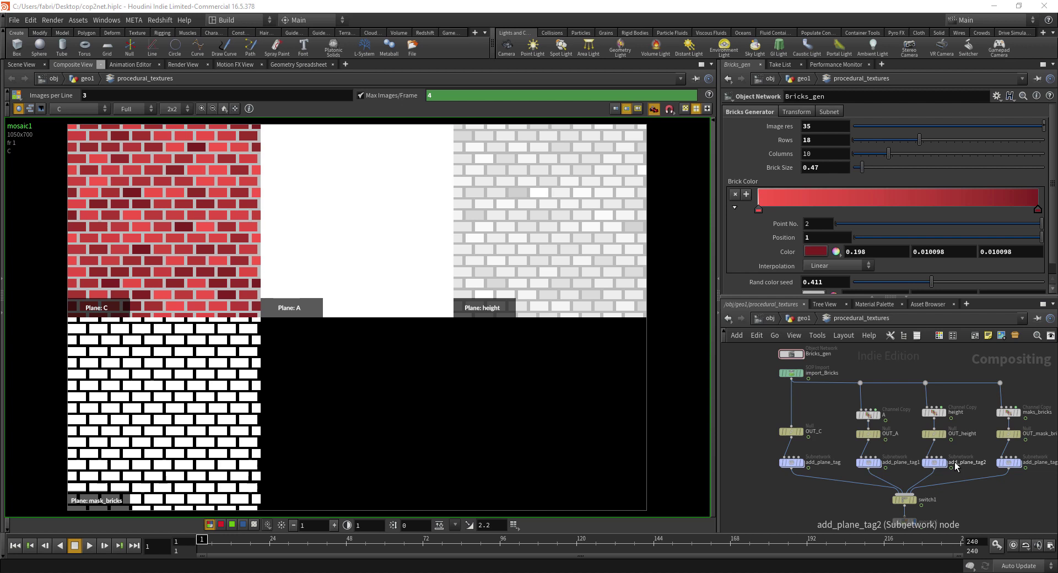
Step: Switch to the browser to view the two Vimeo pages on Houdini COPs and texturing, and return to Houdini
{"action": "left_click", "coordinate": [185, 572]}
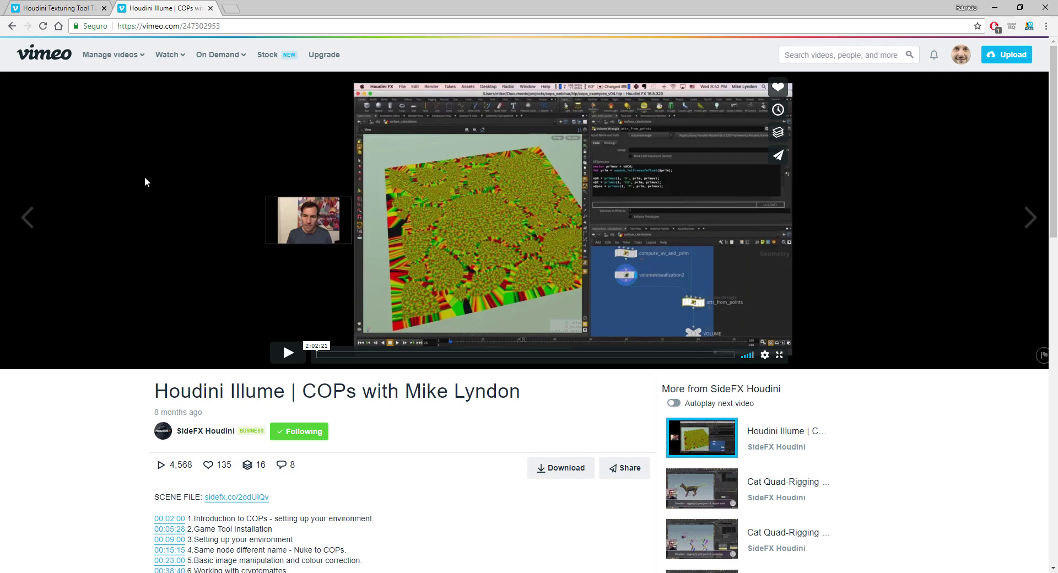
{"action": "left_click", "coordinate": [78, 10]}
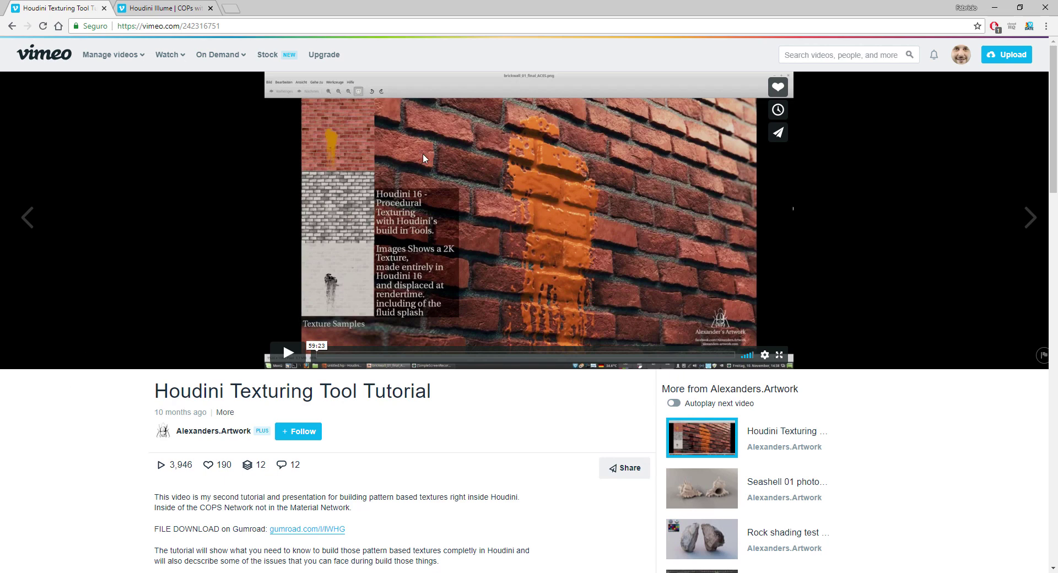
{"action": "left_click", "coordinate": [586, 572]}
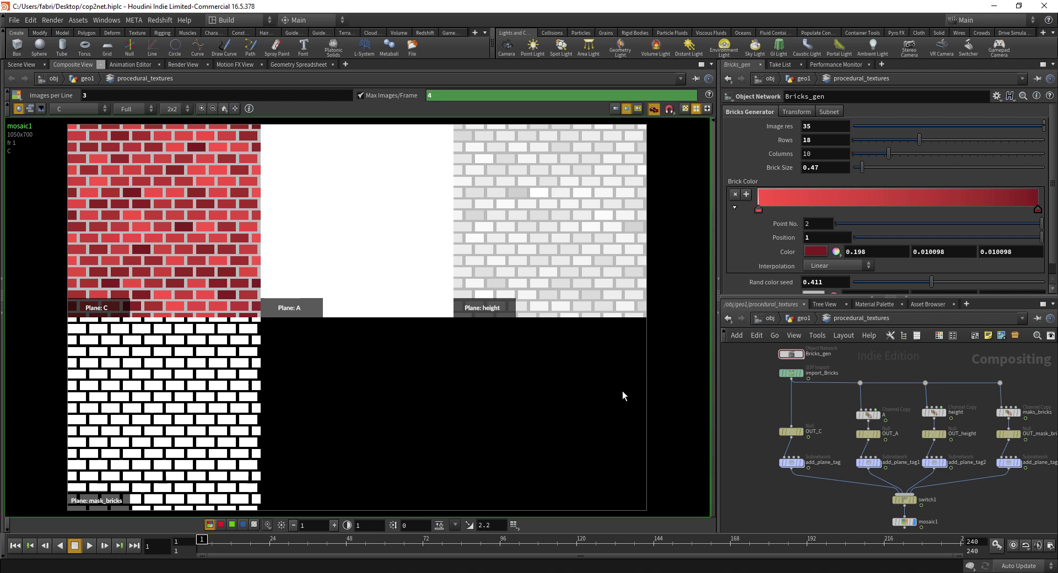
Step: Display the import_Bricks node's output in the composite view
{"action": "scroll", "coordinate": [753, 380], "scroll_direction": "up", "scroll_amount": 3}
{"action": "left_click", "coordinate": [788, 396]}
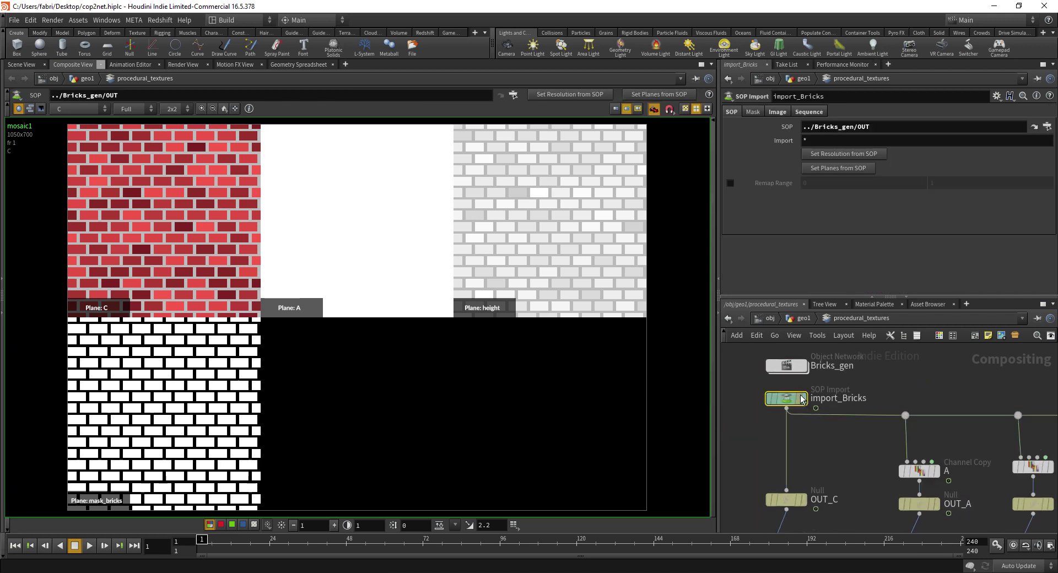
{"action": "left_click", "coordinate": [805, 399]}
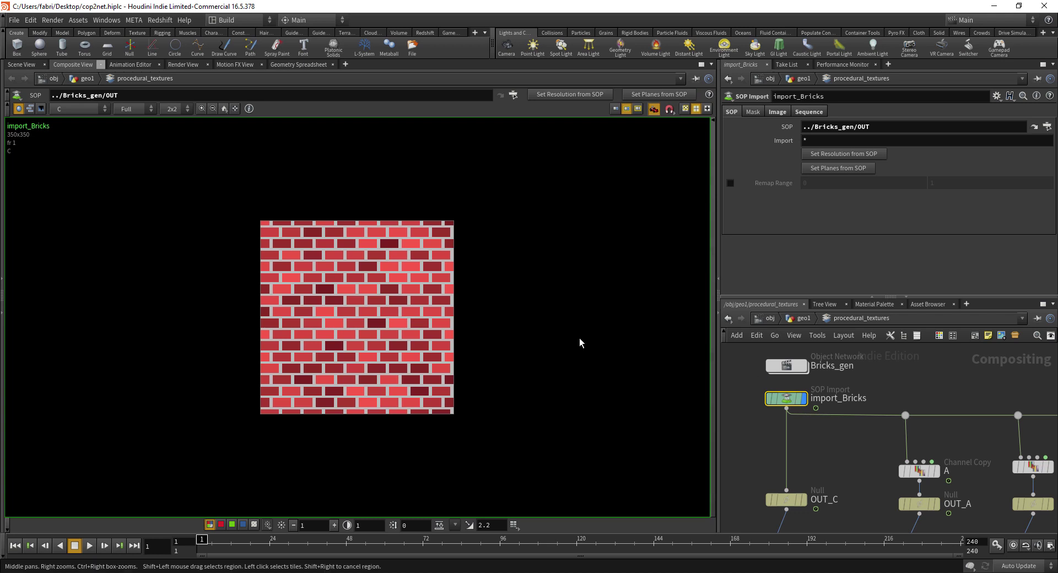
Step: Set the Bricks_gen generator to 17 rows, a brick size of 0.49 and a random color seed of 0.445
{"action": "left_click", "coordinate": [786, 365]}
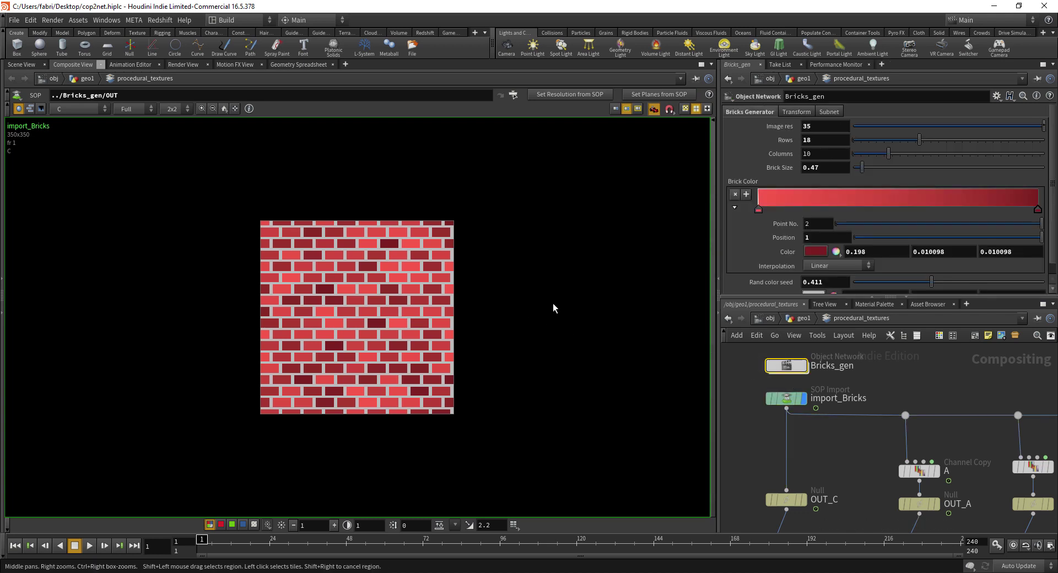
{"action": "left_click_drag", "start_coordinate": [917, 141], "coordinate": [862, 167]}
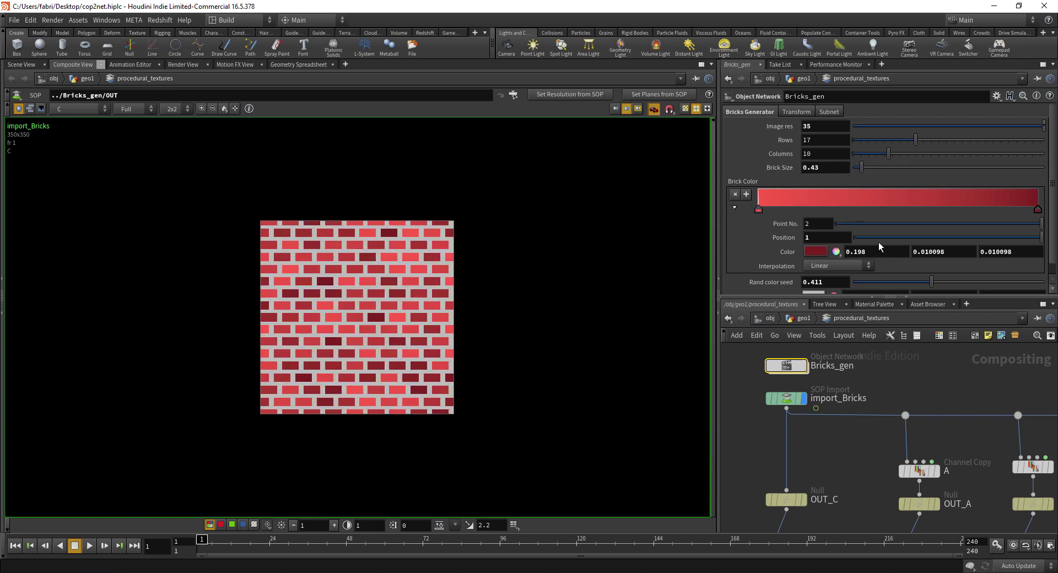
{"action": "left_click_drag", "start_coordinate": [936, 283], "coordinate": [943, 282]}
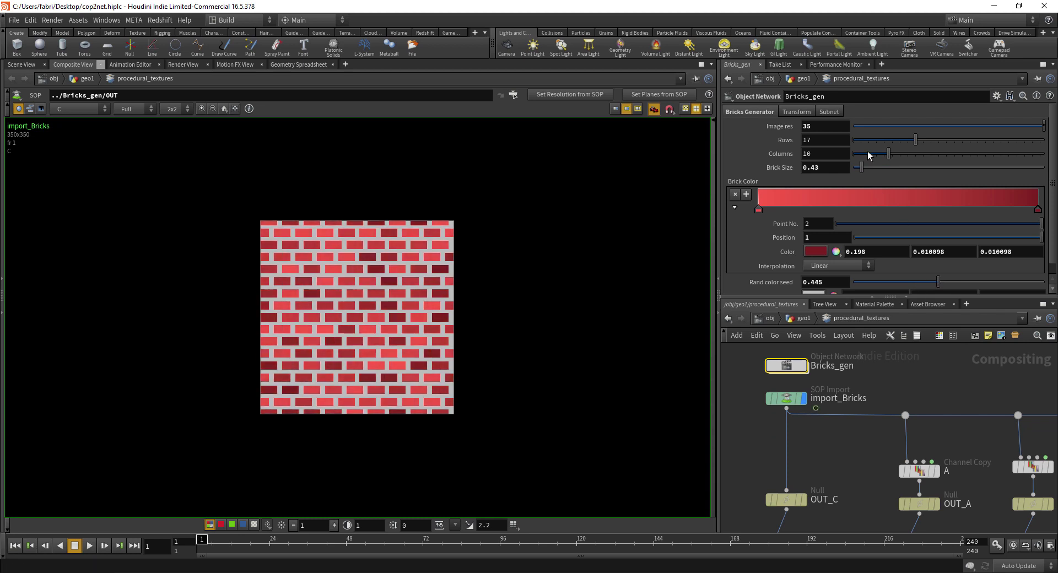
{"action": "left_click_drag", "start_coordinate": [861, 168], "coordinate": [864, 167]}
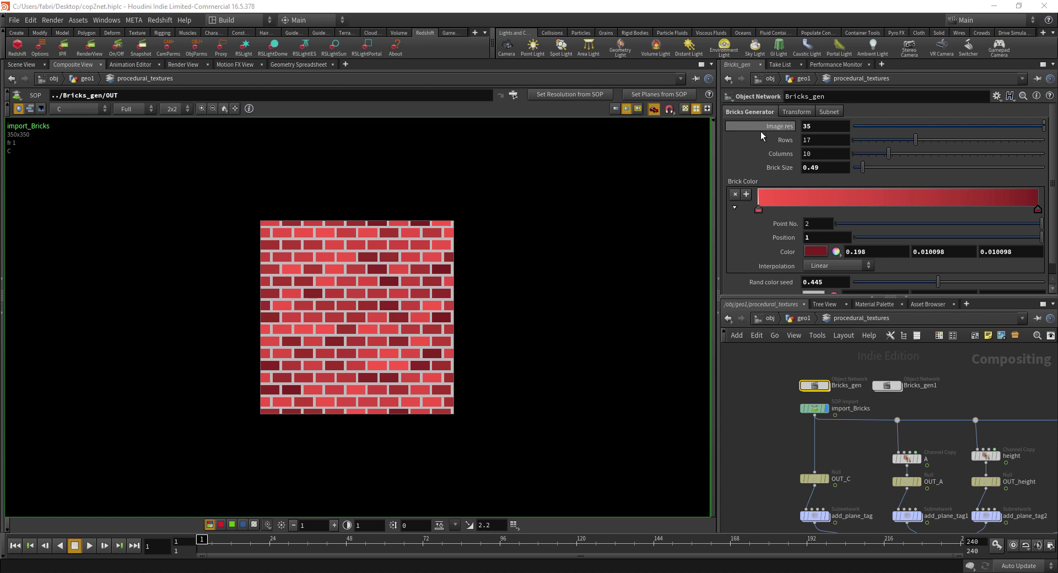
Step: Set the Bricks_gen image resolution to 500
{"action": "left_click", "coordinate": [828, 127]}
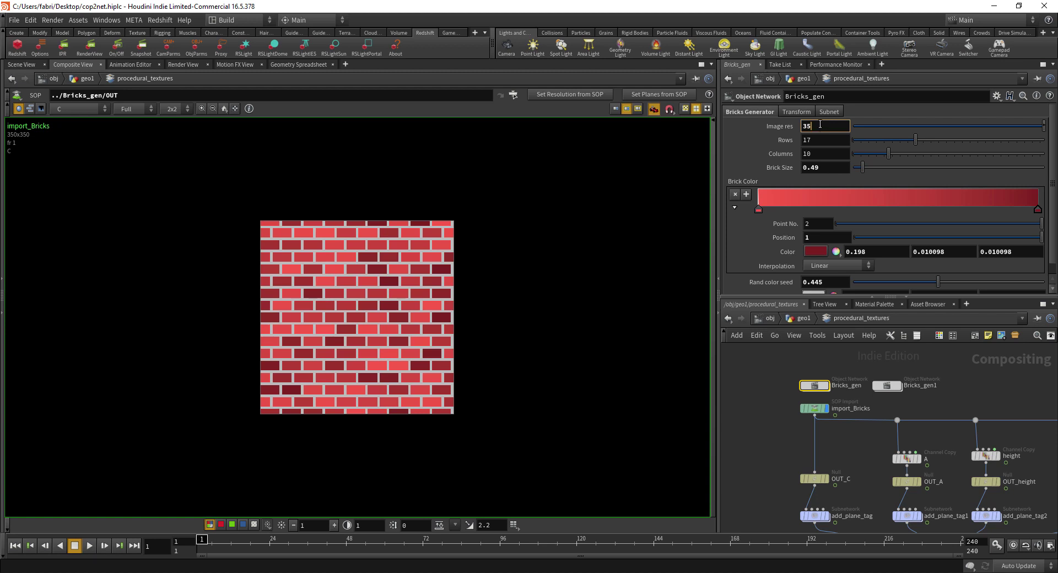
{"action": "key", "text": "BackSpace"}
{"action": "double_click", "coordinate": [816, 127]}
{"action": "type", "text": "500"}
{"action": "key", "text": "Return"}
Step: Update the import_Bricks resolution from its SOP and inspect the high-resolution brick image
{"action": "left_click", "coordinate": [819, 411]}
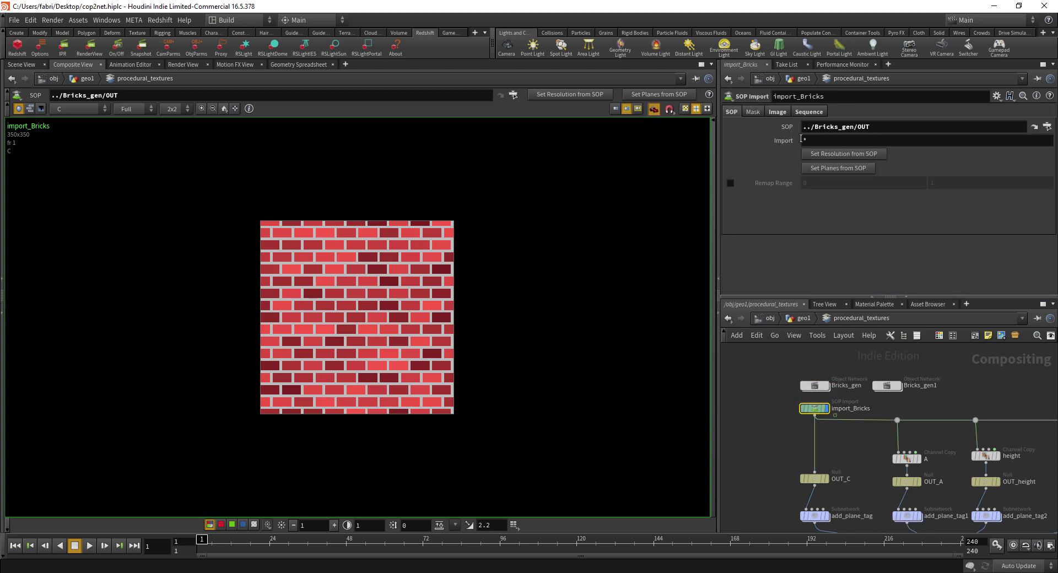
{"action": "left_click", "coordinate": [847, 160]}
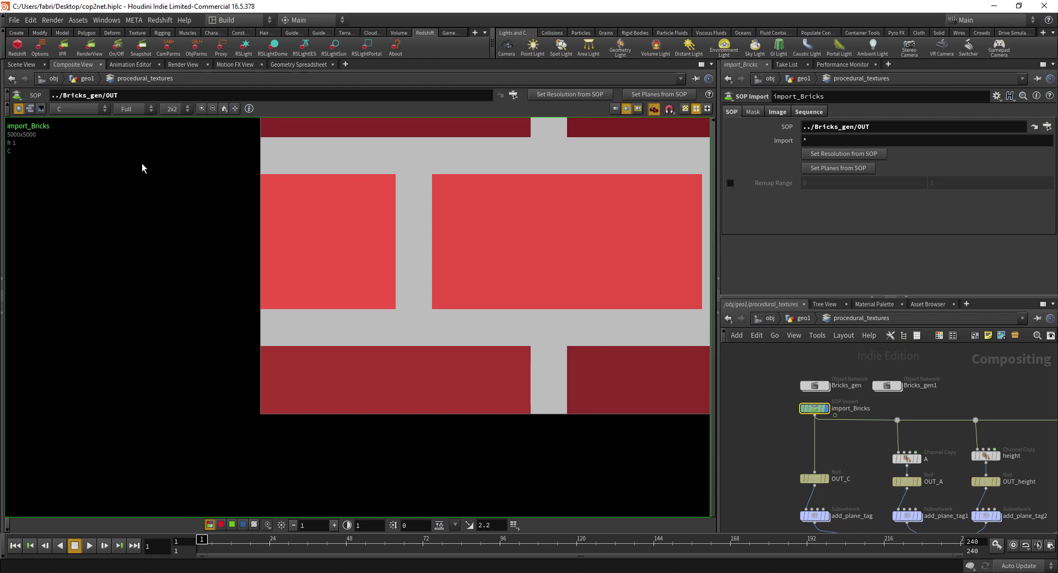
{"action": "middle_click_drag", "start_coordinate": [457, 228], "coordinate": [132, 388]}
{"action": "middle_click_drag", "start_coordinate": [307, 273], "coordinate": [340, 375]}
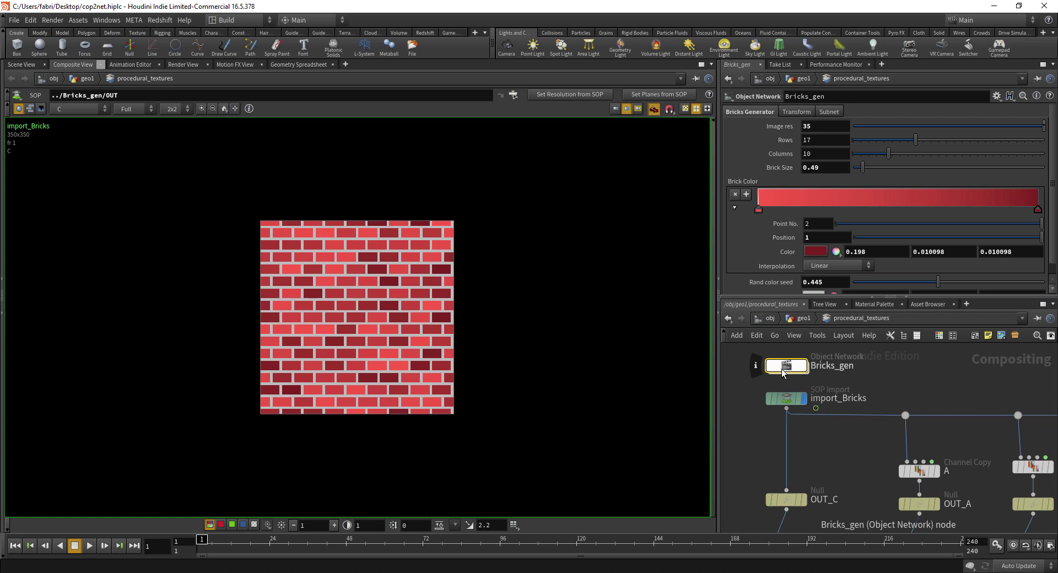
Step: Open the Bricks_gen network and review its scene, raytracer and OUT objects, including the Object Merge inside OUT
{"action": "double_click", "coordinate": [786, 370]}
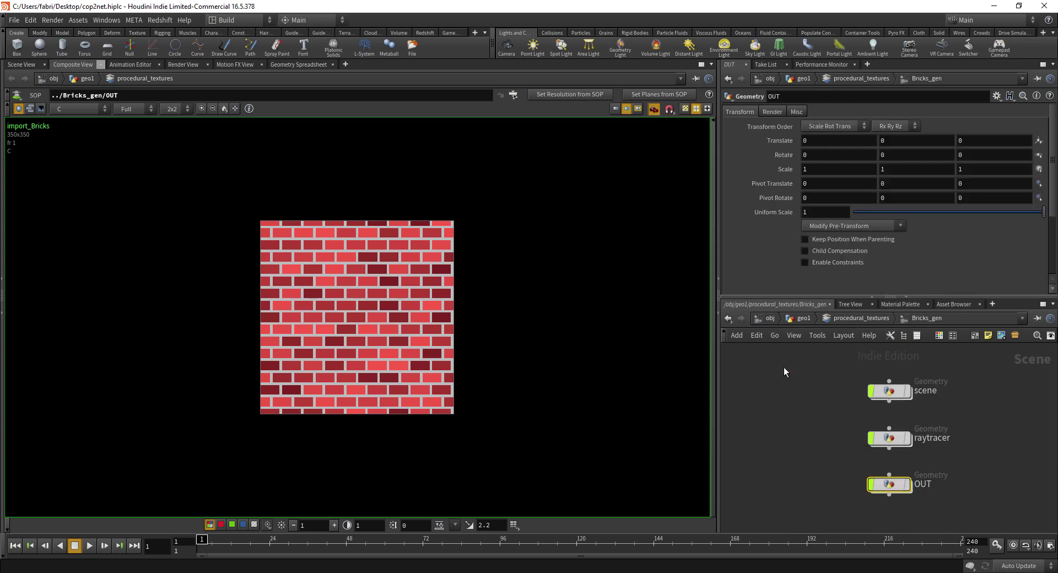
{"action": "left_click_drag", "start_coordinate": [789, 357], "coordinate": [848, 390]}
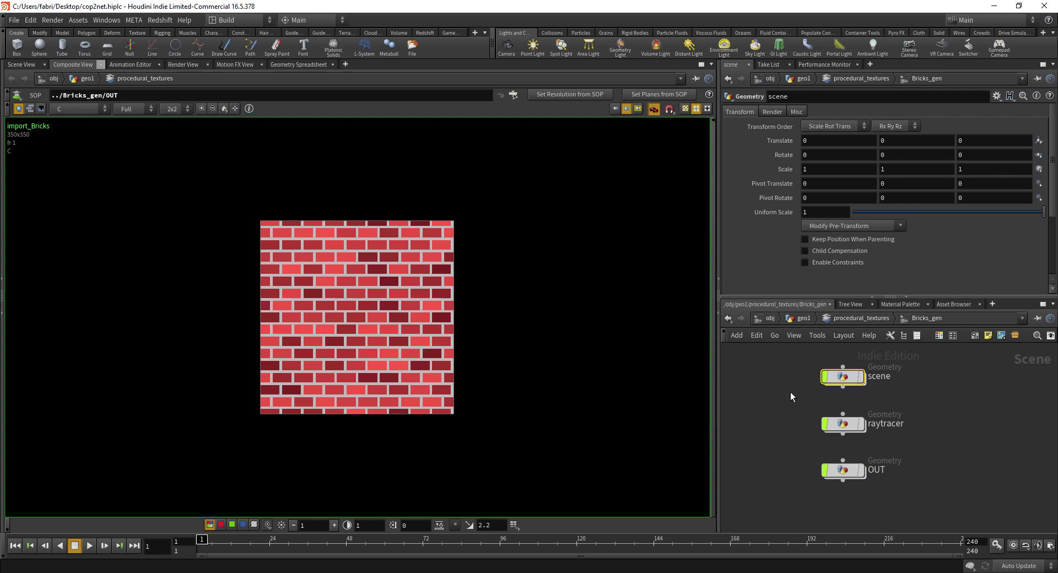
{"action": "left_click", "coordinate": [851, 424]}
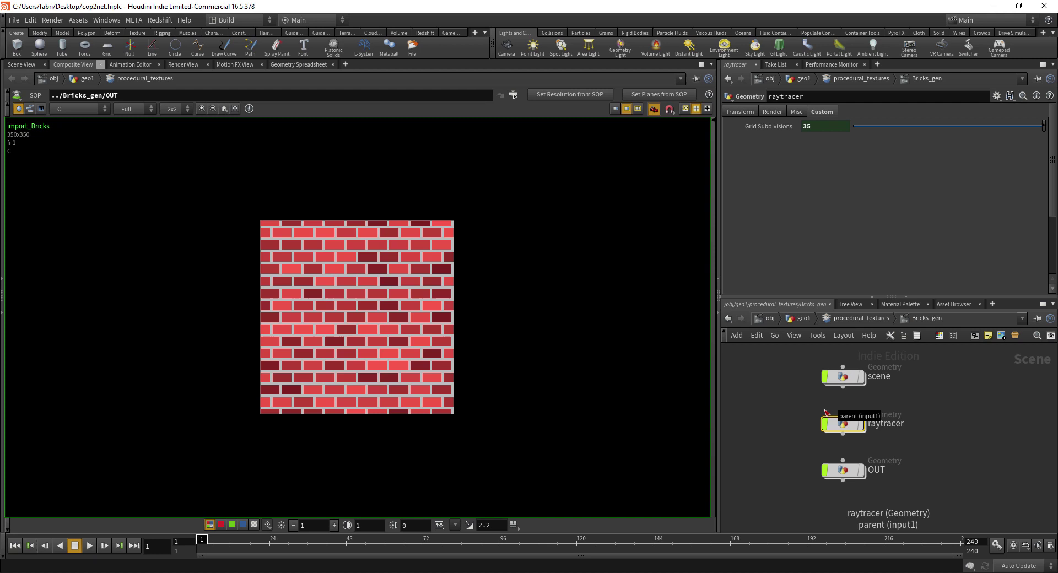
{"action": "left_click", "coordinate": [843, 472]}
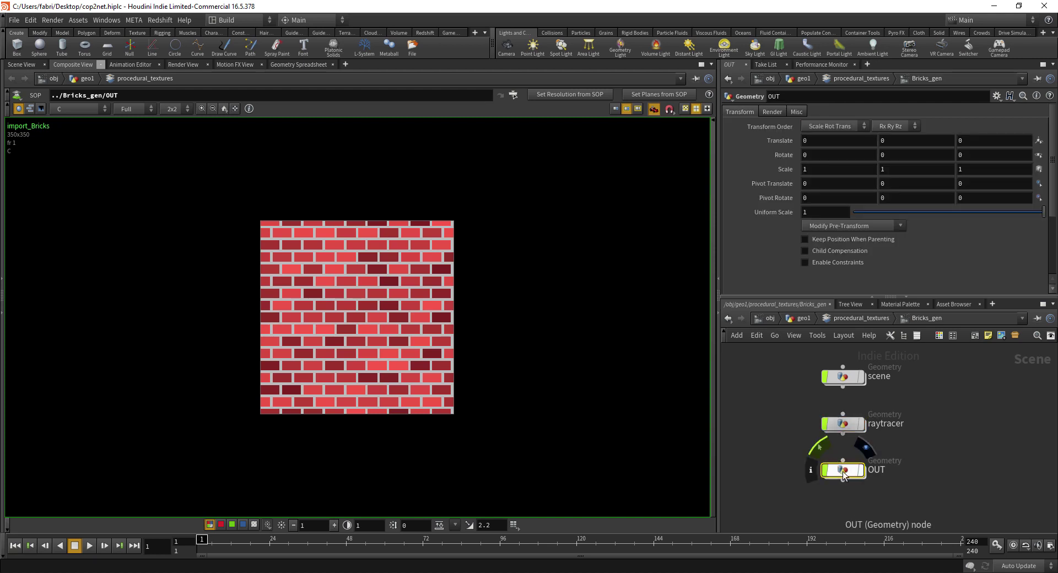
{"action": "double_click", "coordinate": [844, 472]}
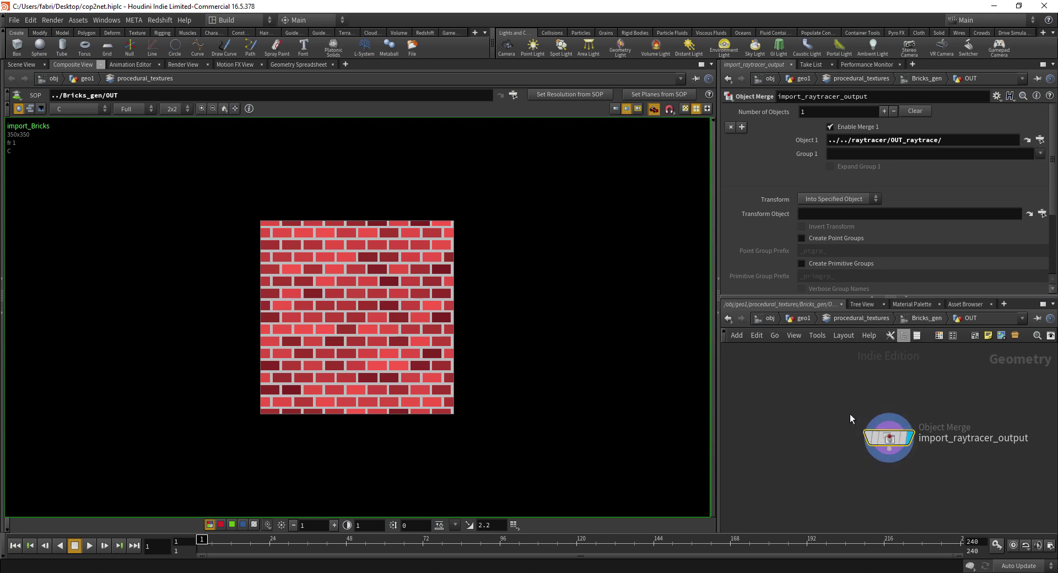
{"action": "left_click", "coordinate": [931, 318]}
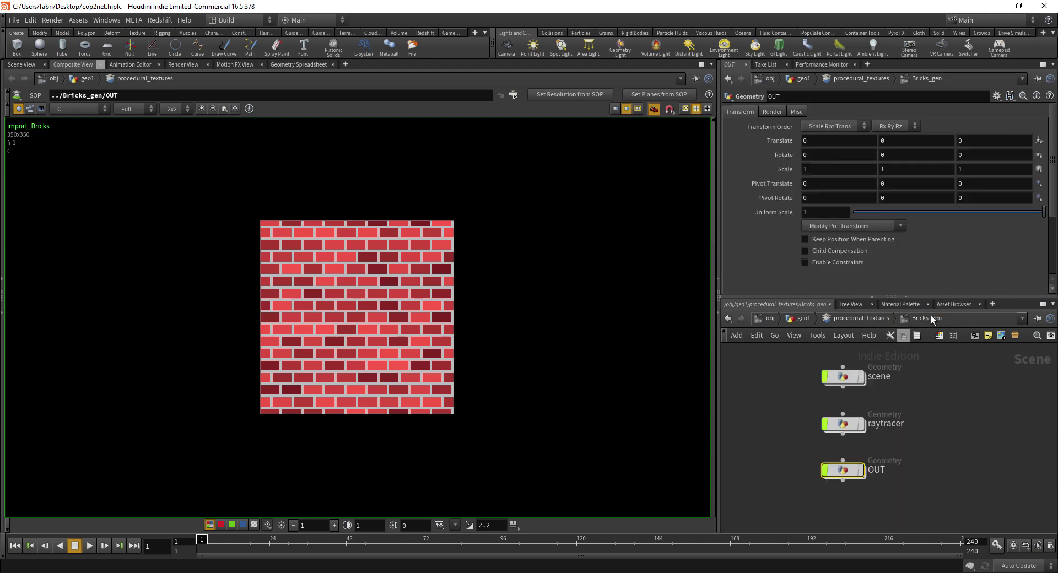
{"action": "left_click_drag", "start_coordinate": [845, 481], "coordinate": [843, 479]}
Step: Open the scene object's network and frame the brick geometry in the 3D scene view
{"action": "double_click", "coordinate": [844, 377]}
{"action": "left_click", "coordinate": [22, 65]}
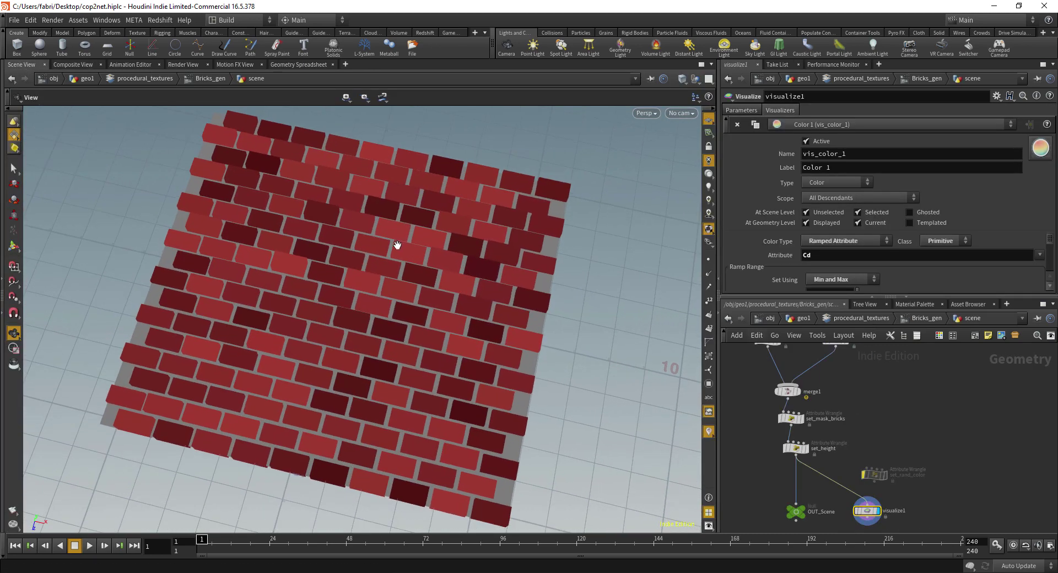
{"action": "key", "text": "g"}
{"action": "left_click_drag", "start_coordinate": [399, 260], "coordinate": [483, 379]}
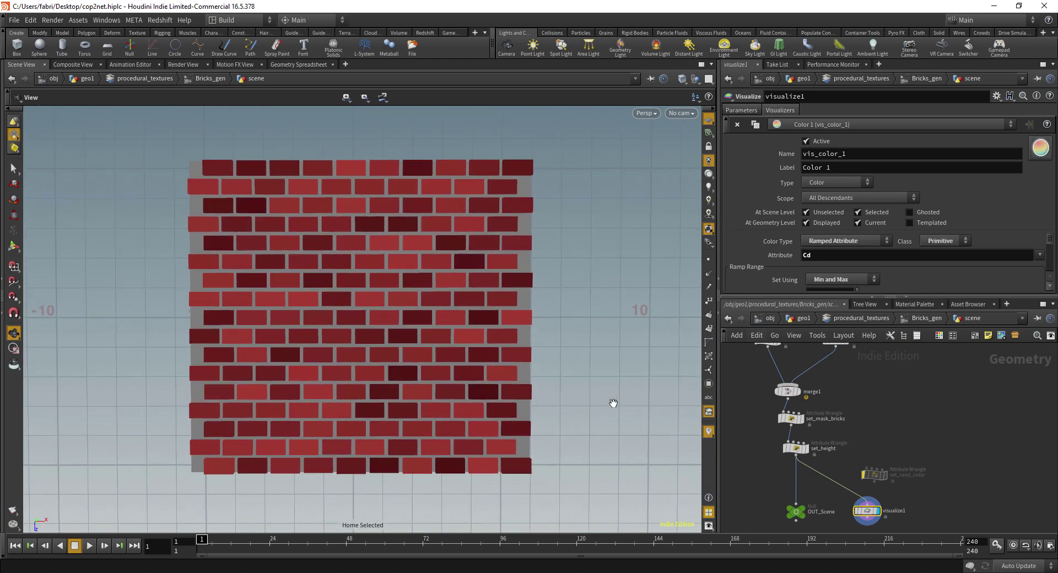
Step: Inspect the OUT_Scene null's node information for its attributes and primitive groups
{"action": "middle_click_drag", "start_coordinate": [768, 372], "coordinate": [752, 358]}
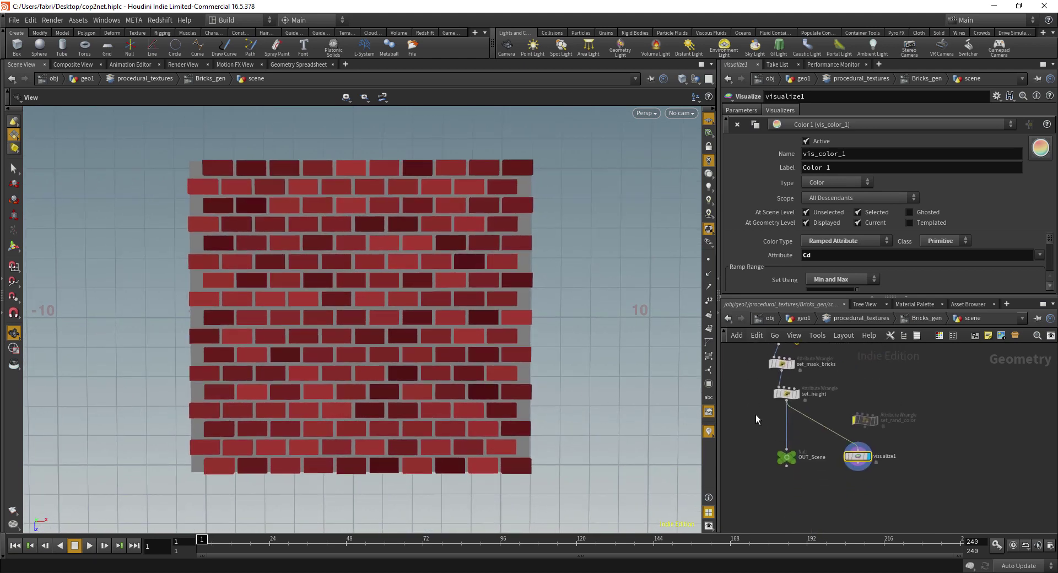
{"action": "scroll", "coordinate": [787, 460], "scroll_direction": "up", "scroll_amount": 3}
{"action": "left_click", "coordinate": [789, 458]}
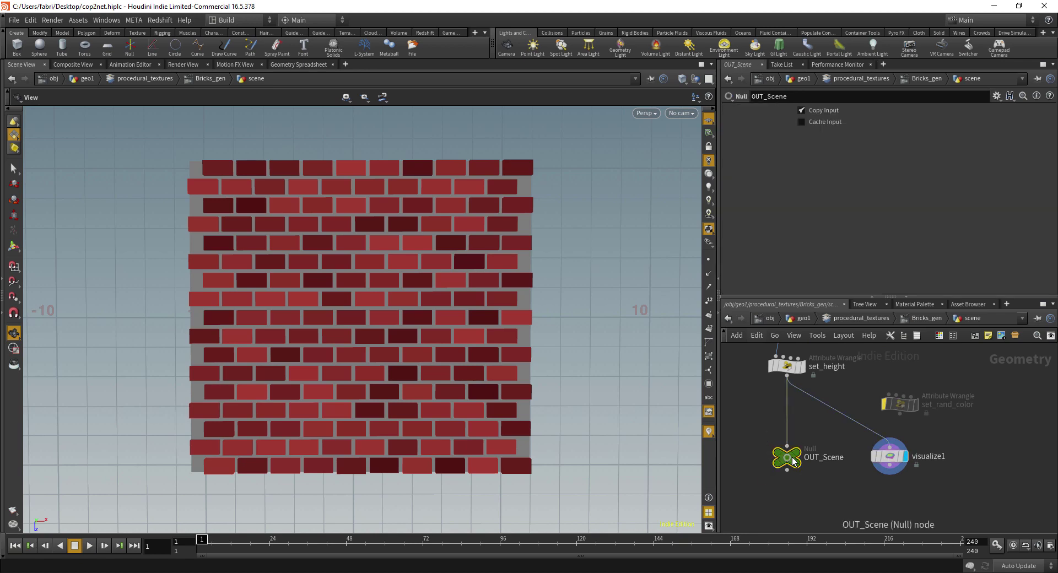
{"action": "middle_click", "coordinate": [790, 459]}
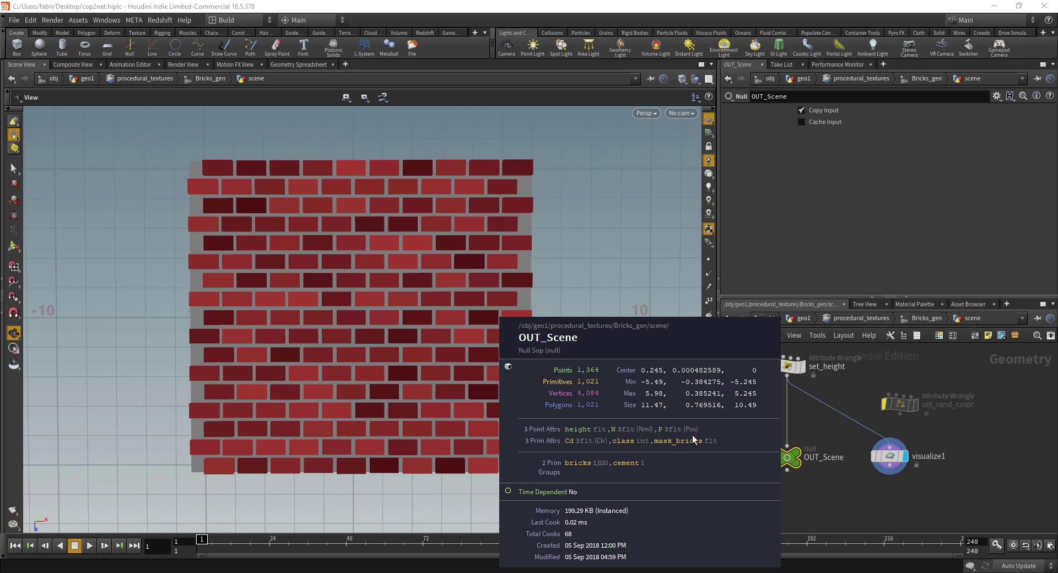
Step: Set the visualize1 node's color visualizer attribute to mask_bricks
{"action": "left_click", "coordinate": [888, 458]}
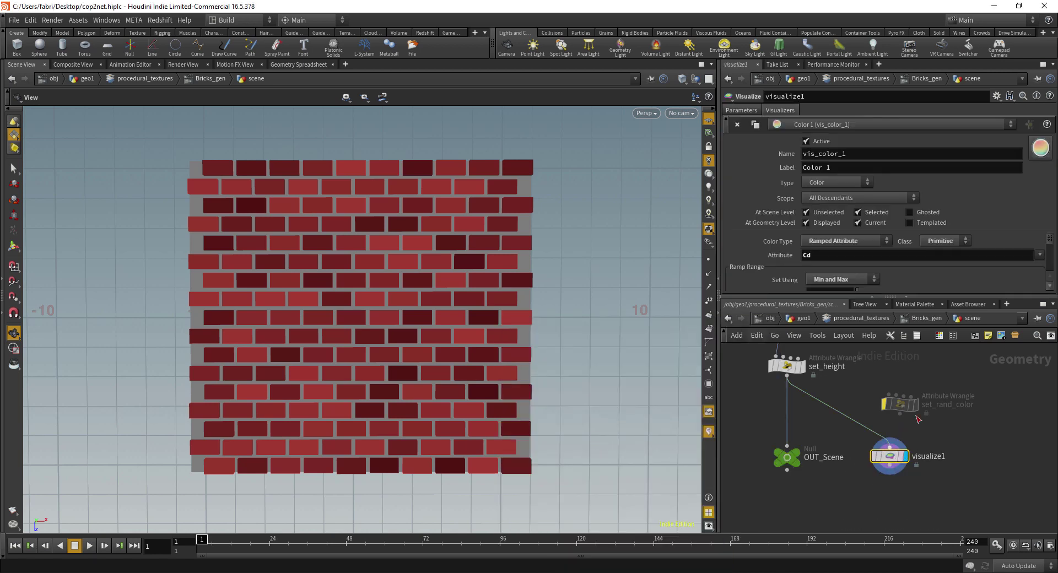
{"action": "double_click", "coordinate": [817, 257]}
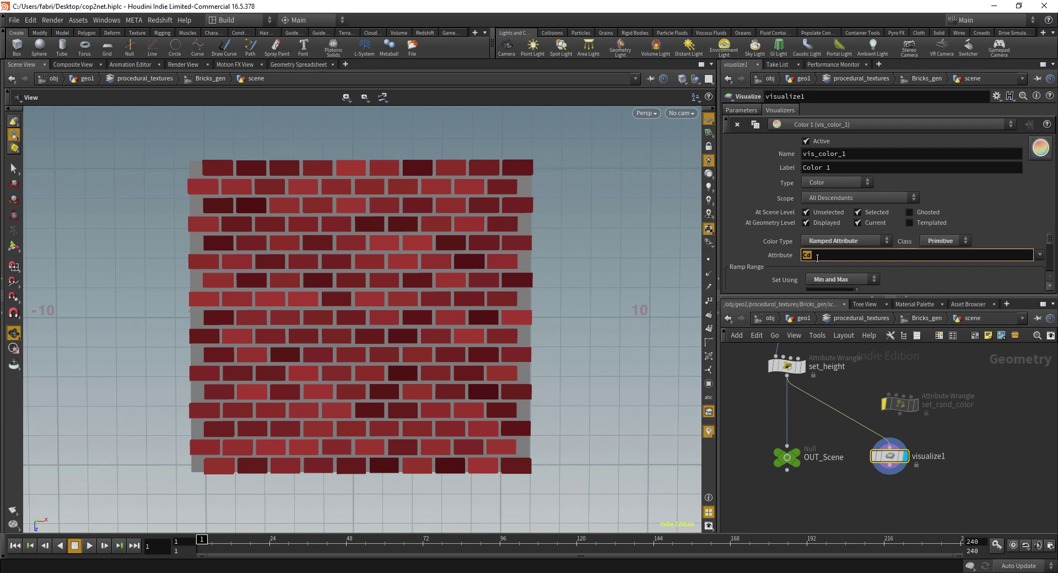
{"action": "type", "text": "mask_bricks"}
{"action": "key", "text": "Return"}
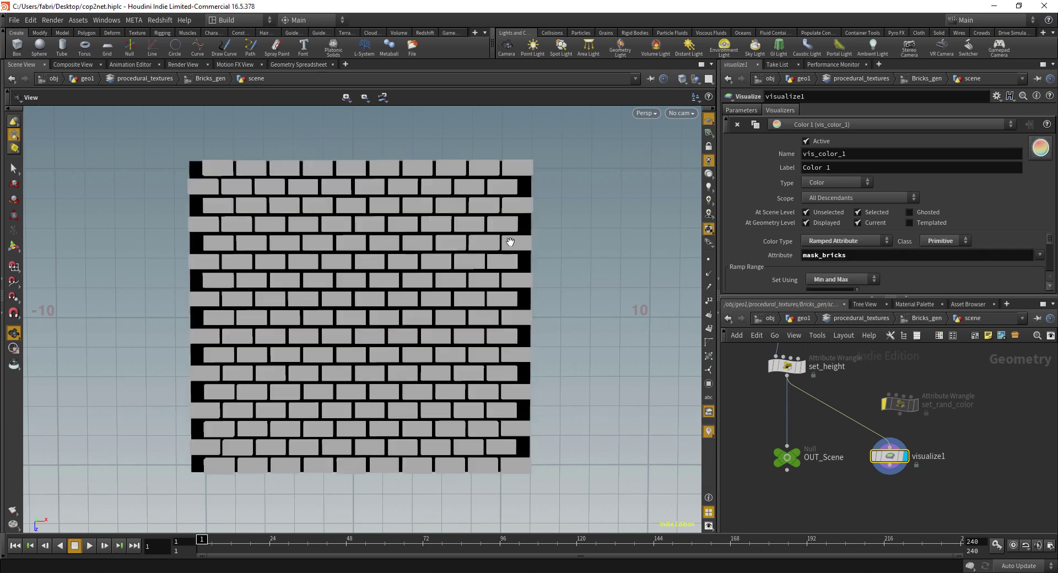
Step: Switch the visualize1 color visualizer to the Point class with the height attribute, and examine the shaded bricks
{"action": "left_click", "coordinate": [941, 241]}
{"action": "left_click", "coordinate": [935, 284]}
{"action": "double_click", "coordinate": [844, 254]}
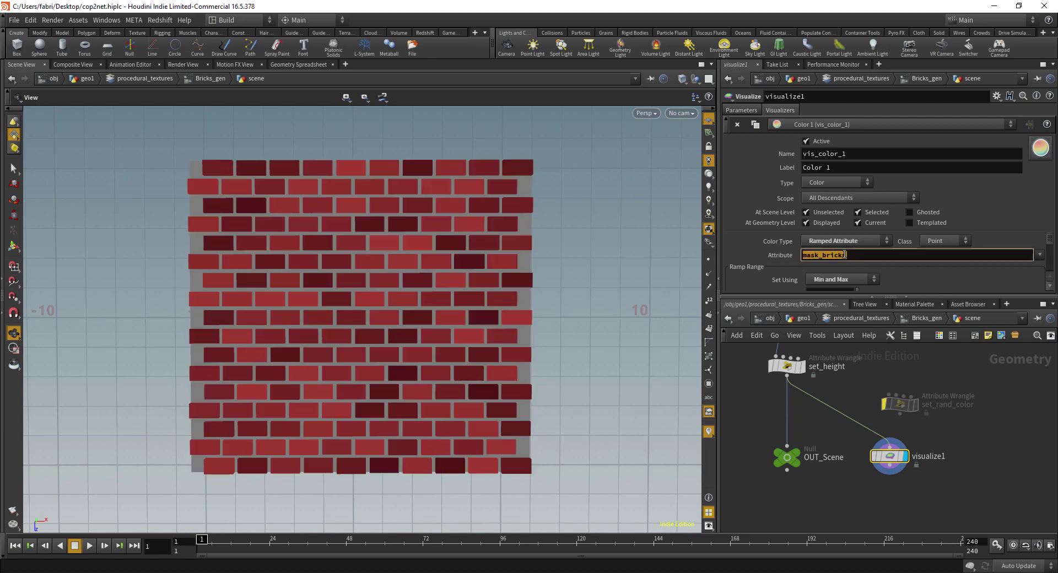
{"action": "type", "text": "height"}
{"action": "key", "text": "Return"}
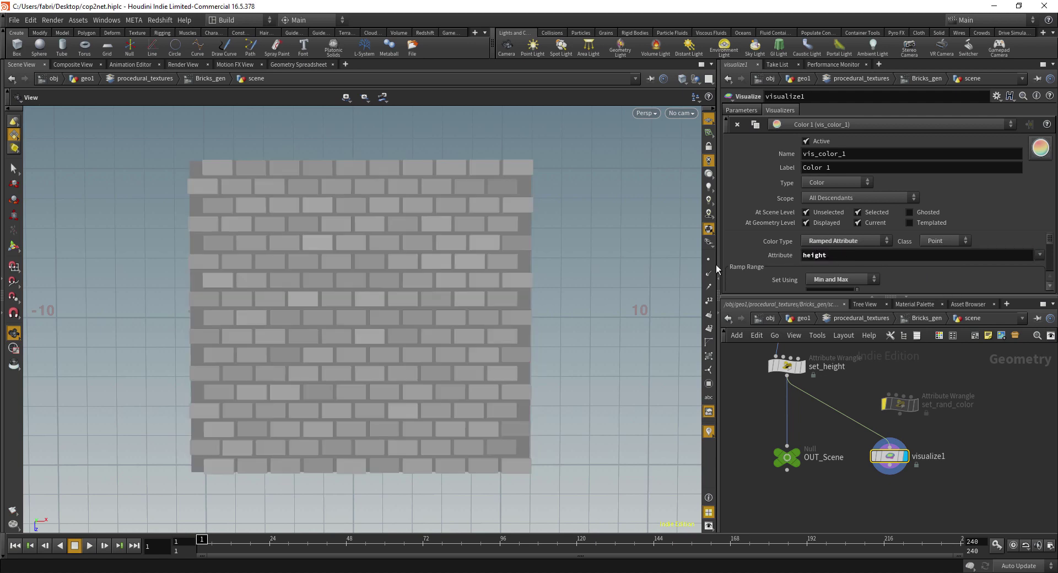
{"action": "left_click_drag", "start_coordinate": [492, 367], "coordinate": [444, 375]}
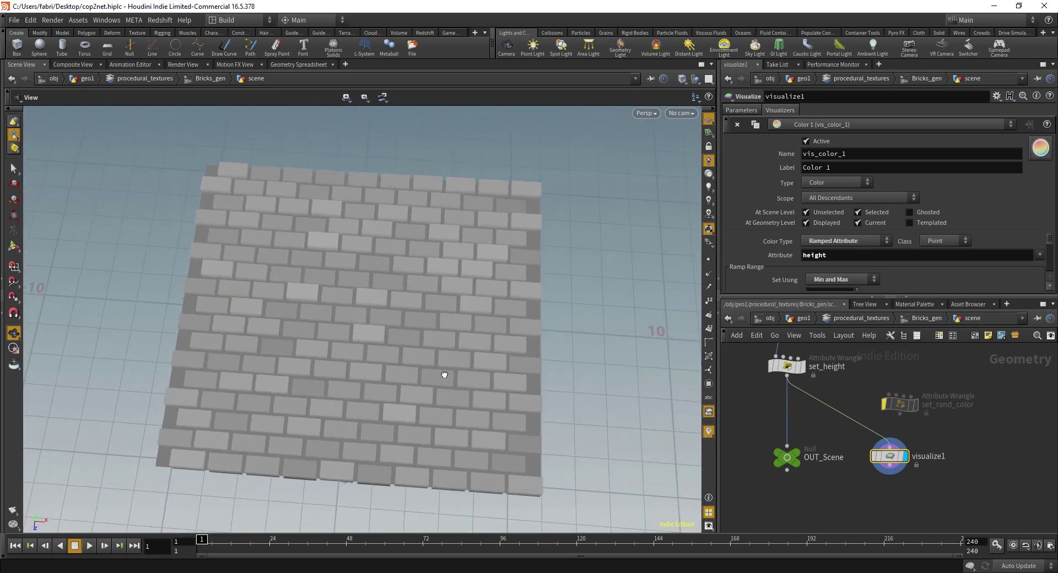
Step: Open the raytracer object's network, review its init grid's settings and frame the raytraced brick texture in the viewport
{"action": "left_click", "coordinate": [927, 318]}
{"action": "left_click", "coordinate": [842, 423]}
{"action": "double_click", "coordinate": [842, 423]}
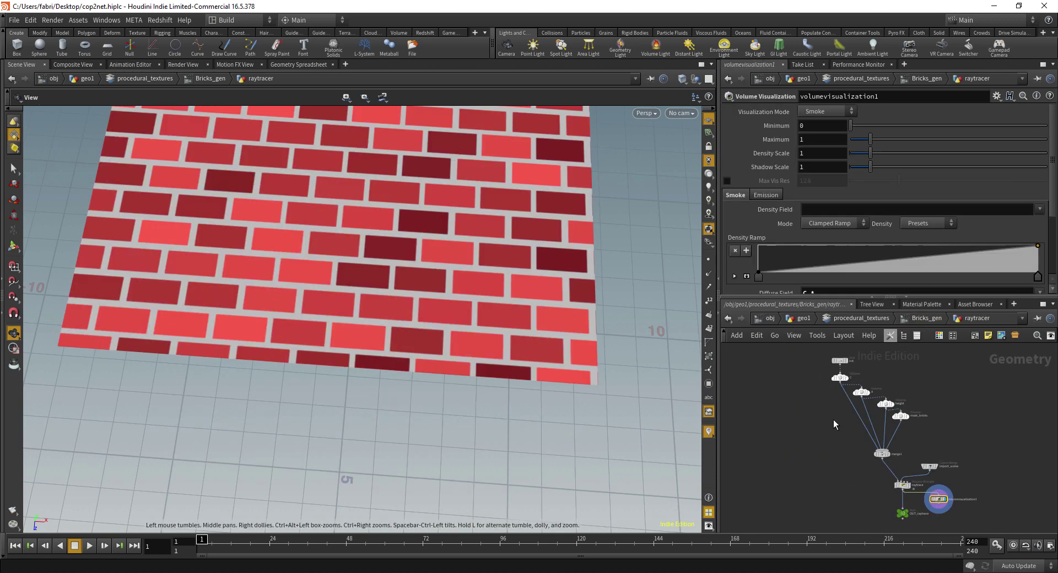
{"action": "middle_click_drag", "start_coordinate": [793, 371], "coordinate": [793, 410]}
{"action": "left_click_drag", "start_coordinate": [815, 388], "coordinate": [850, 410]}
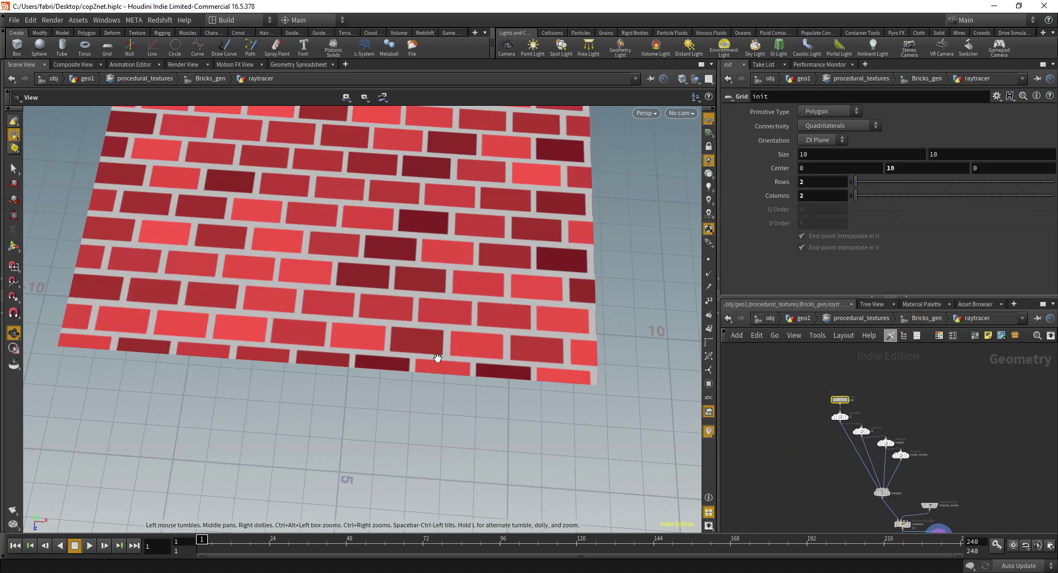
{"action": "key", "text": "space+g"}
{"action": "left_click_drag", "start_coordinate": [354, 322], "coordinate": [436, 343]}
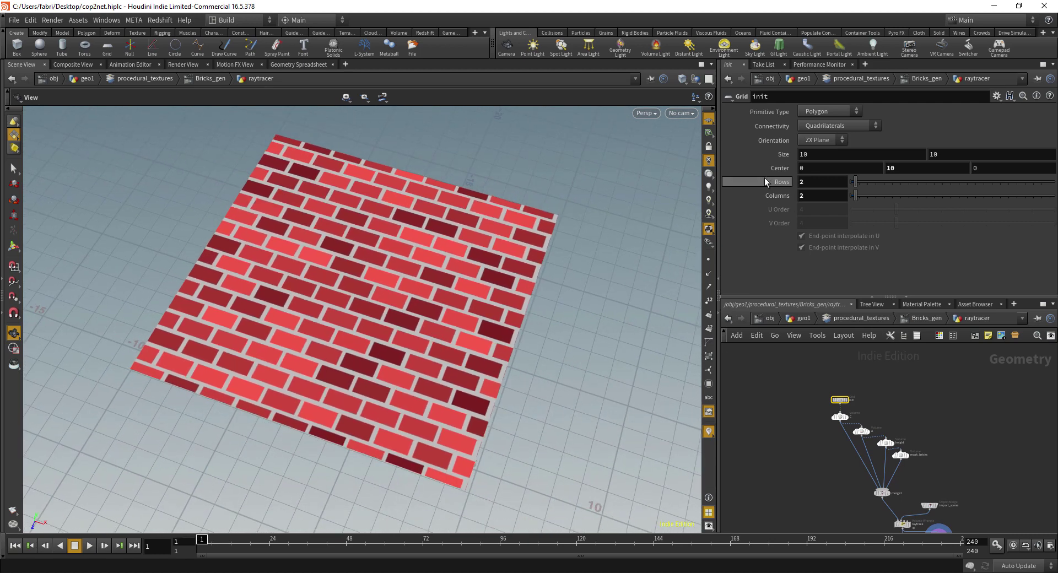
{"action": "left_click_drag", "start_coordinate": [567, 298], "coordinate": [547, 299]}
Step: Review the volume nodes A, height and mask_bricks in the raytracer network, and inspect volume C's settings
{"action": "middle_click_drag", "start_coordinate": [831, 431], "coordinate": [799, 415]}
{"action": "scroll", "coordinate": [770, 402], "scroll_direction": "up", "scroll_amount": 2}
{"action": "scroll", "coordinate": [778, 405], "scroll_direction": "up", "scroll_amount": 1}
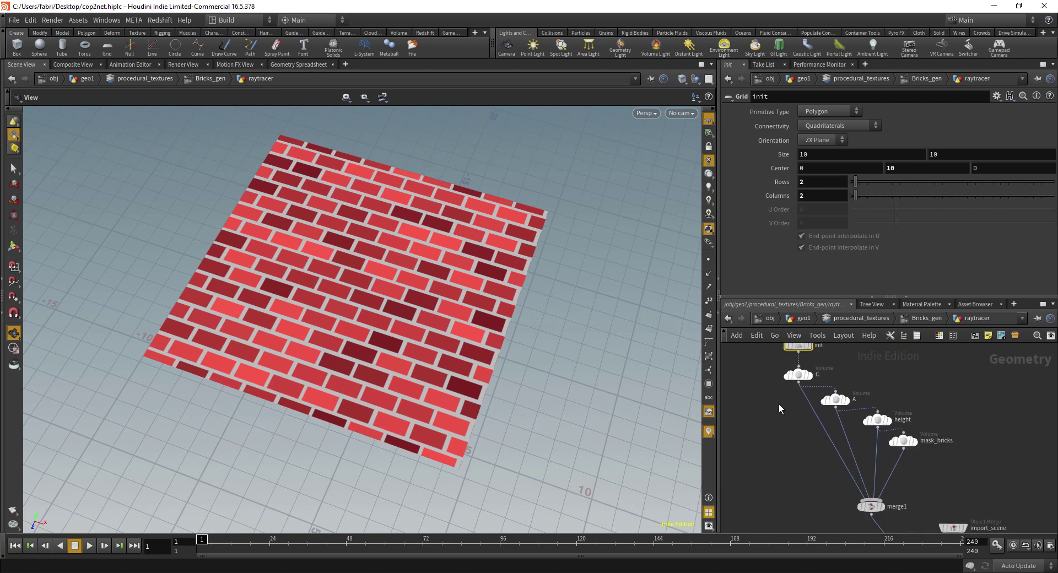
{"action": "mouse_move", "coordinate": [773, 373]}
{"action": "left_mouse_down"}
{"action": "mouse_move", "coordinate": [846, 411]}
{"action": "mouse_move", "coordinate": [855, 399]}
{"action": "left_mouse_up"}
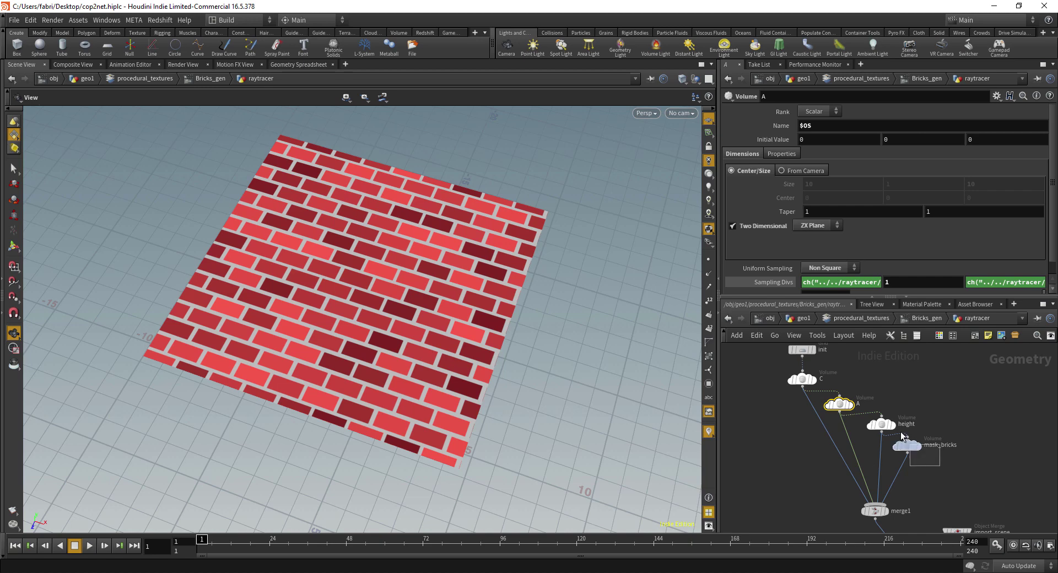
{"action": "left_click_drag", "start_coordinate": [900, 431], "coordinate": [896, 428]}
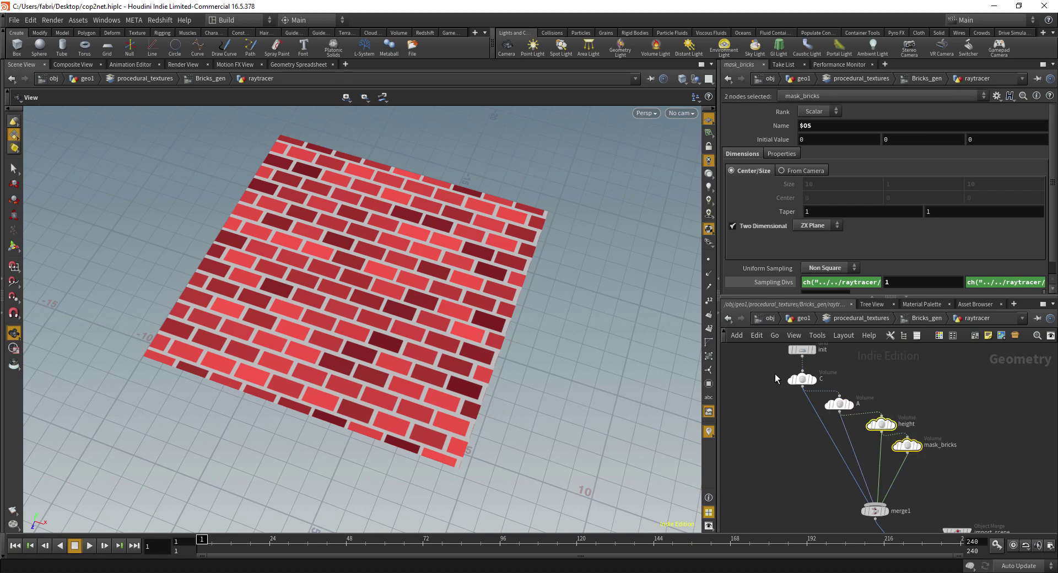
{"action": "left_click", "coordinate": [802, 379]}
{"action": "scroll", "coordinate": [775, 428], "scroll_direction": "up", "scroll_amount": 2}
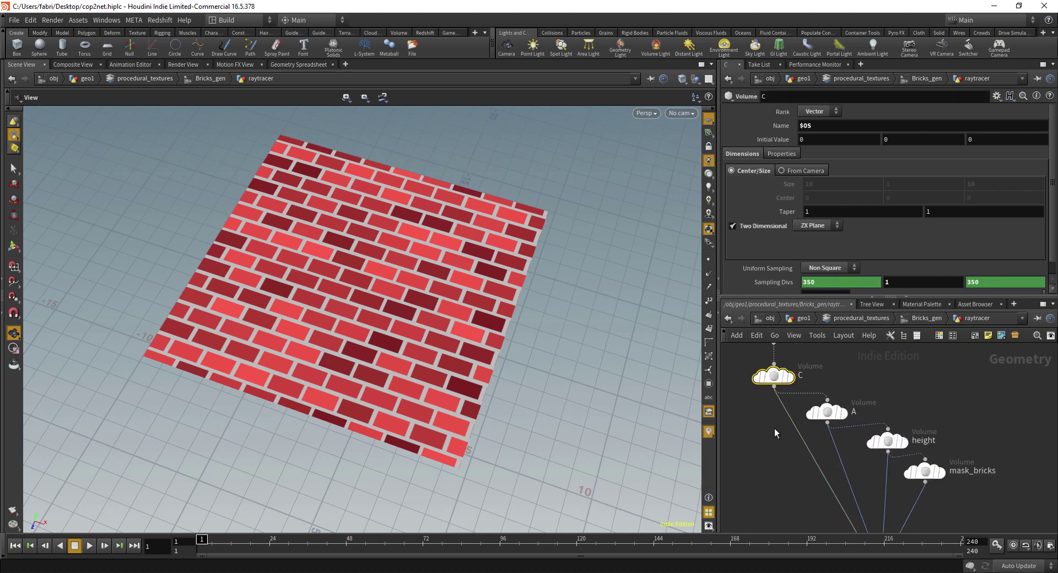
{"action": "mouse_move", "coordinate": [799, 388]}
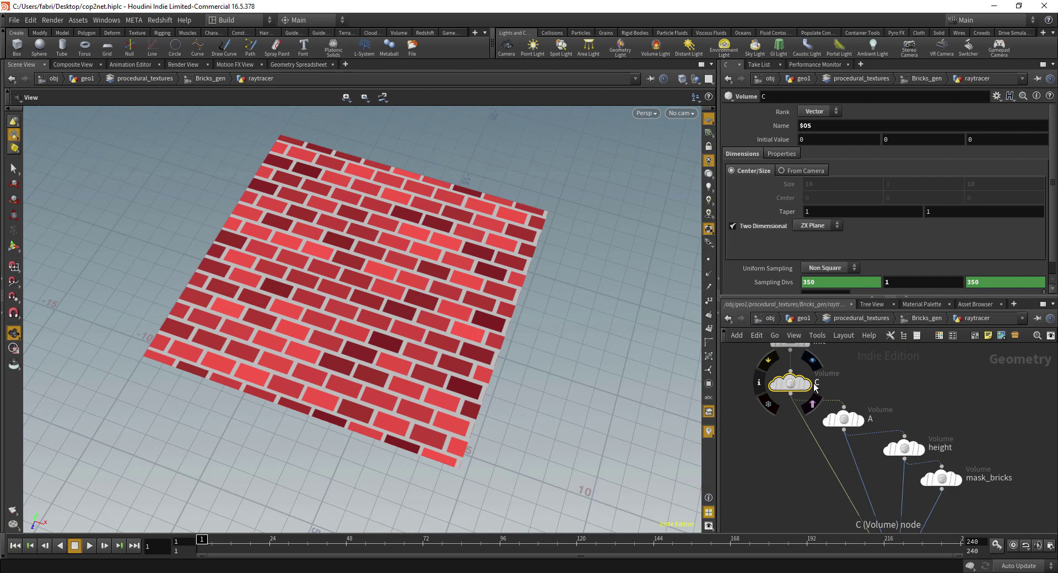
Step: Select the height and mask_bricks volumes together and trace their connections down to merge1
{"action": "middle_click_drag", "start_coordinate": [882, 420], "coordinate": [849, 387]}
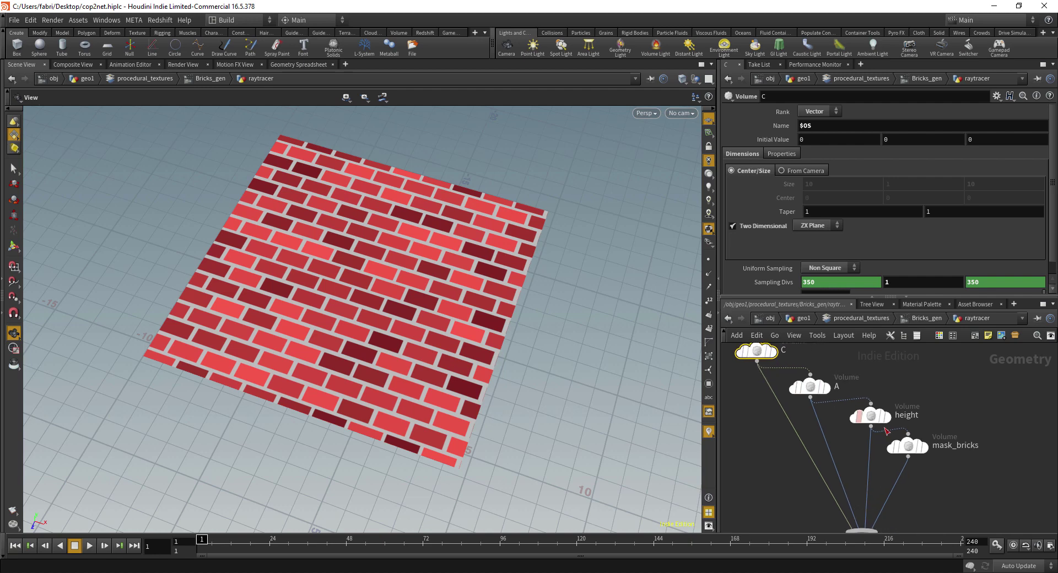
{"action": "left_click_drag", "start_coordinate": [964, 478], "coordinate": [879, 420]}
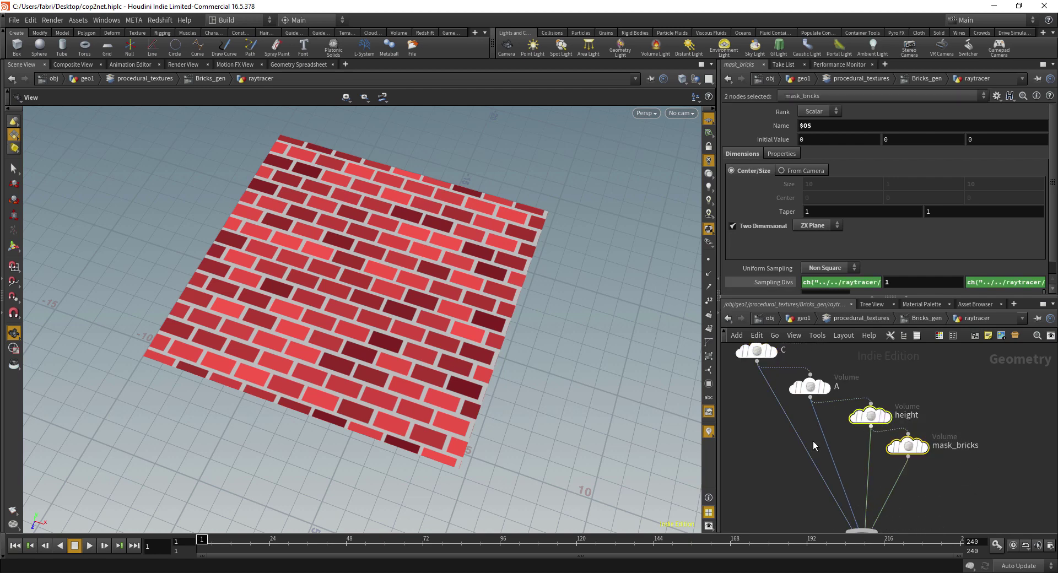
{"action": "middle_click_drag", "start_coordinate": [738, 403], "coordinate": [775, 411]}
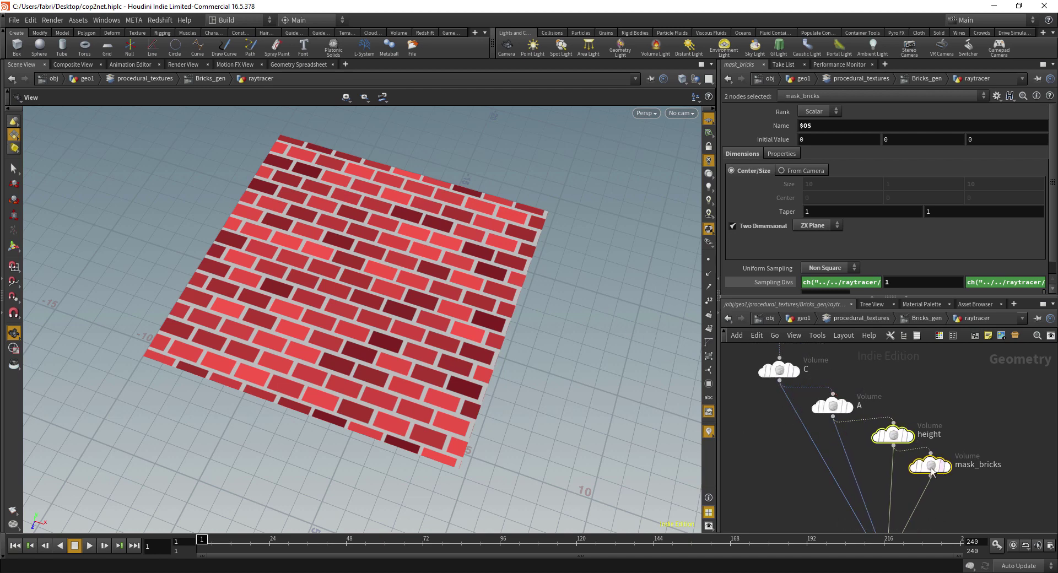
{"action": "middle_click_drag", "start_coordinate": [788, 427], "coordinate": [783, 457]}
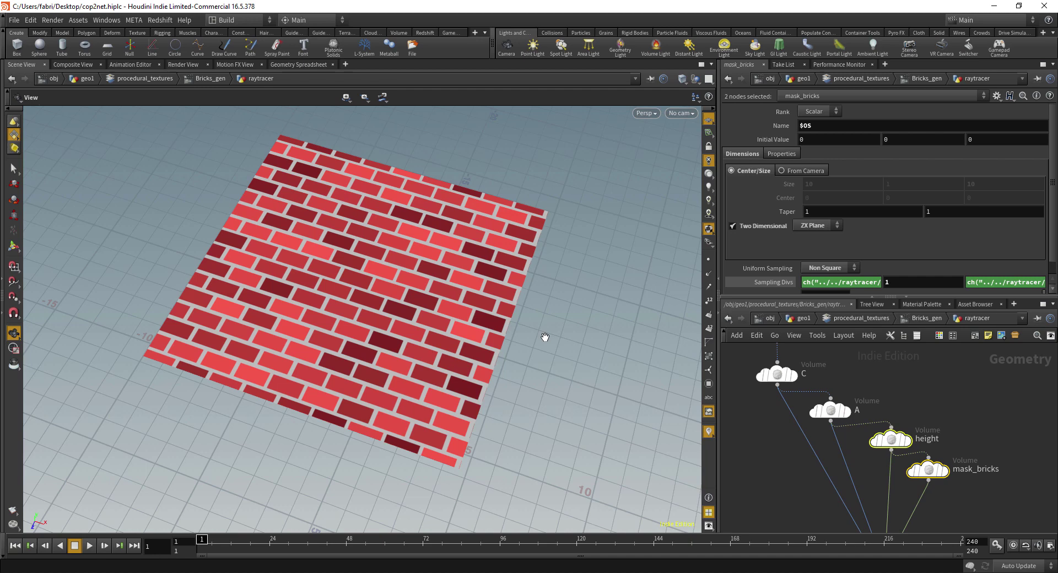
{"action": "middle_click_drag", "start_coordinate": [767, 457], "coordinate": [781, 428]}
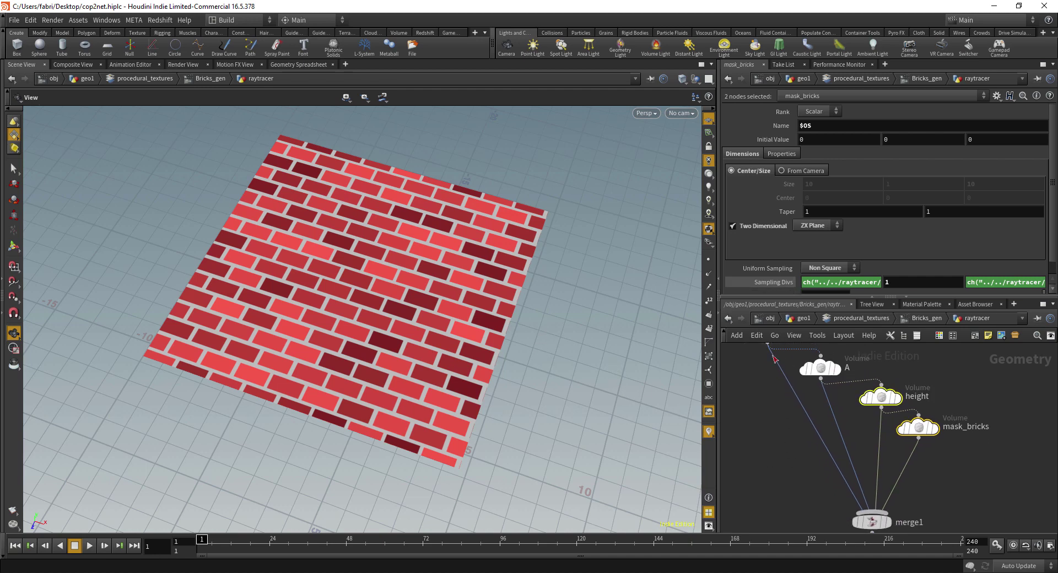
Step: Inspect the merge1 node's input operators and its node information
{"action": "middle_click_drag", "start_coordinate": [826, 496], "coordinate": [781, 471]}
{"action": "left_click", "coordinate": [821, 478]}
{"action": "middle_click", "coordinate": [821, 477]}
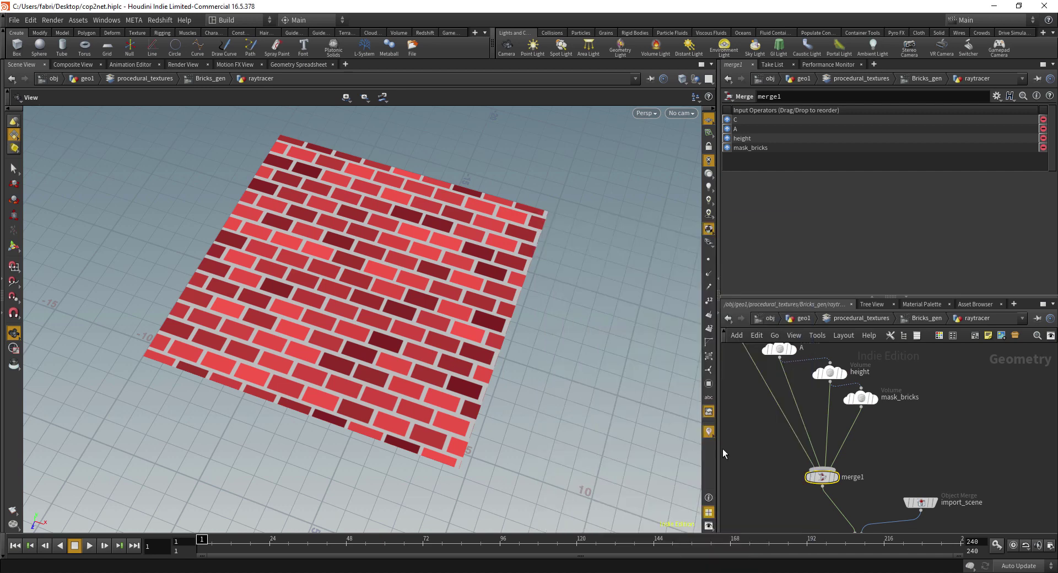
Step: Check the import_scene object merge and review the VEX code of the raytrace volume wrangle
{"action": "middle_click_drag", "start_coordinate": [777, 465], "coordinate": [722, 370]}
{"action": "scroll", "coordinate": [770, 443], "scroll_direction": "up", "scroll_amount": 2}
{"action": "middle_click_drag", "start_coordinate": [773, 444], "coordinate": [774, 458]}
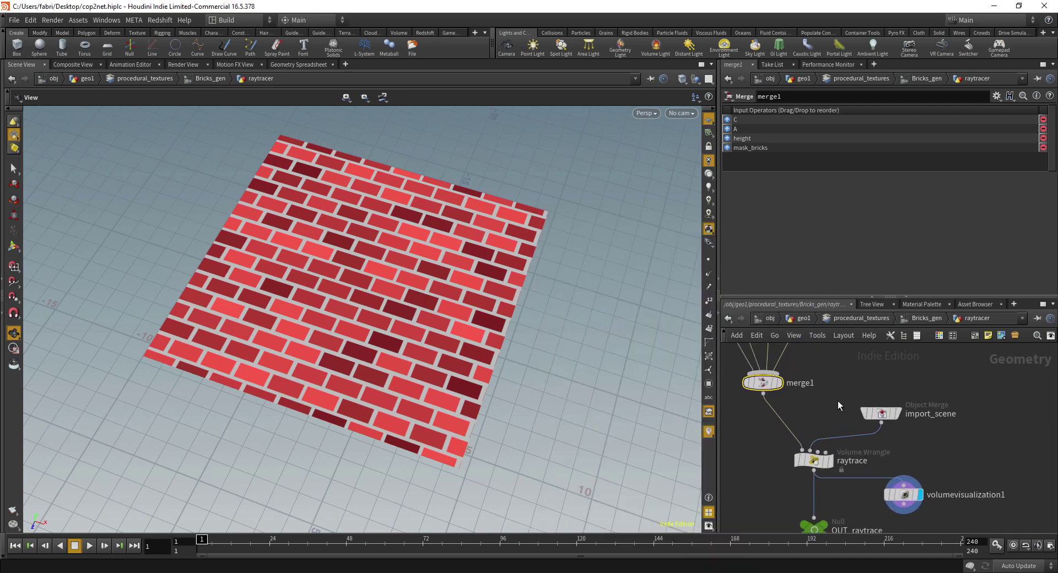
{"action": "left_click", "coordinate": [882, 409]}
{"action": "left_click", "coordinate": [816, 462]}
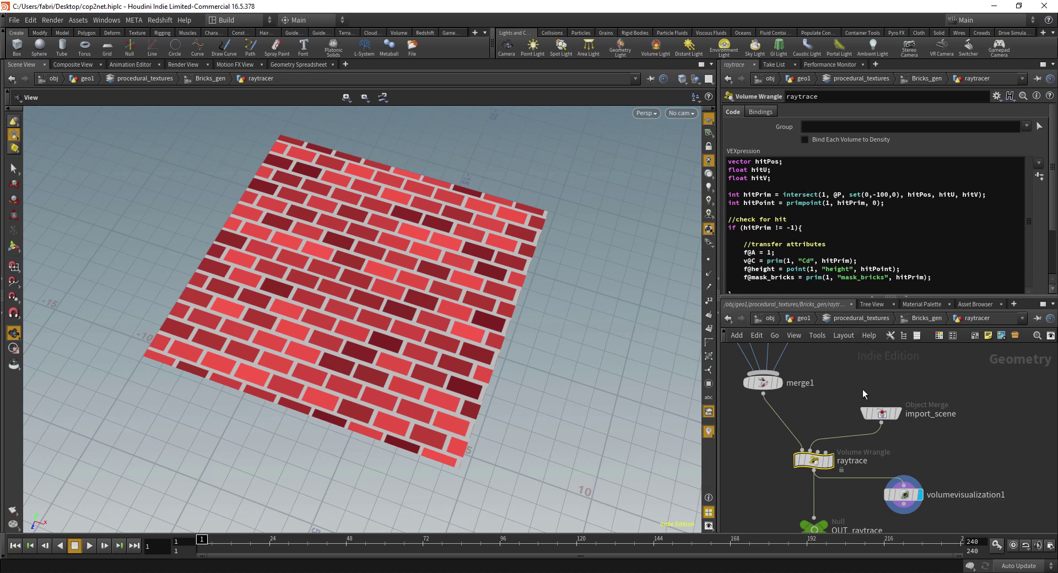
Step: Switch the volumevisualization1 node's diffuse field to height, follow with mask_bricks, and examine the brick mask from several angles
{"action": "middle_click_drag", "start_coordinate": [861, 389], "coordinate": [888, 354]}
{"action": "left_click", "coordinate": [926, 457]}
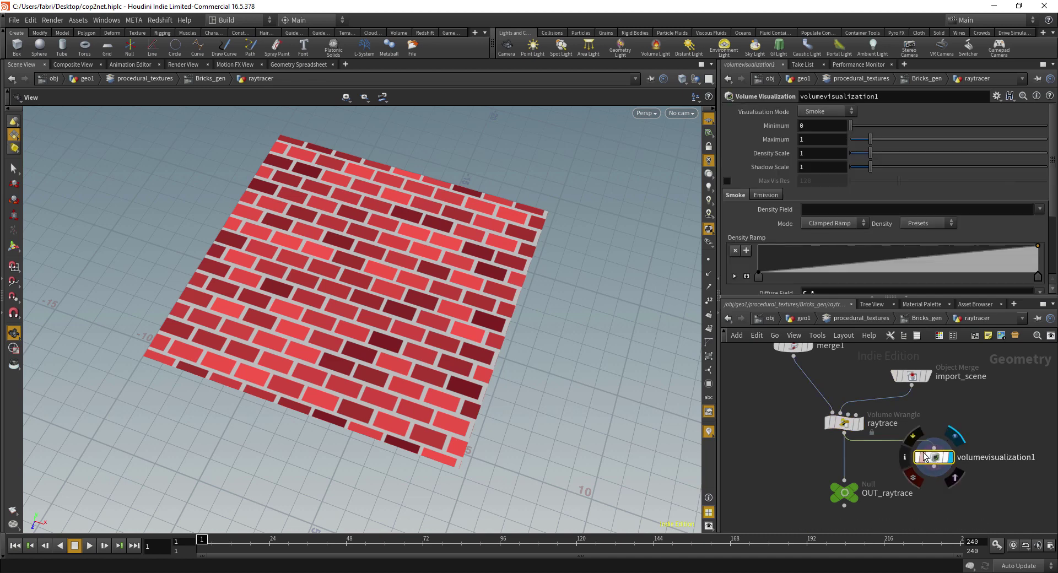
{"action": "scroll", "coordinate": [855, 238], "scroll_direction": "down", "scroll_amount": 3}
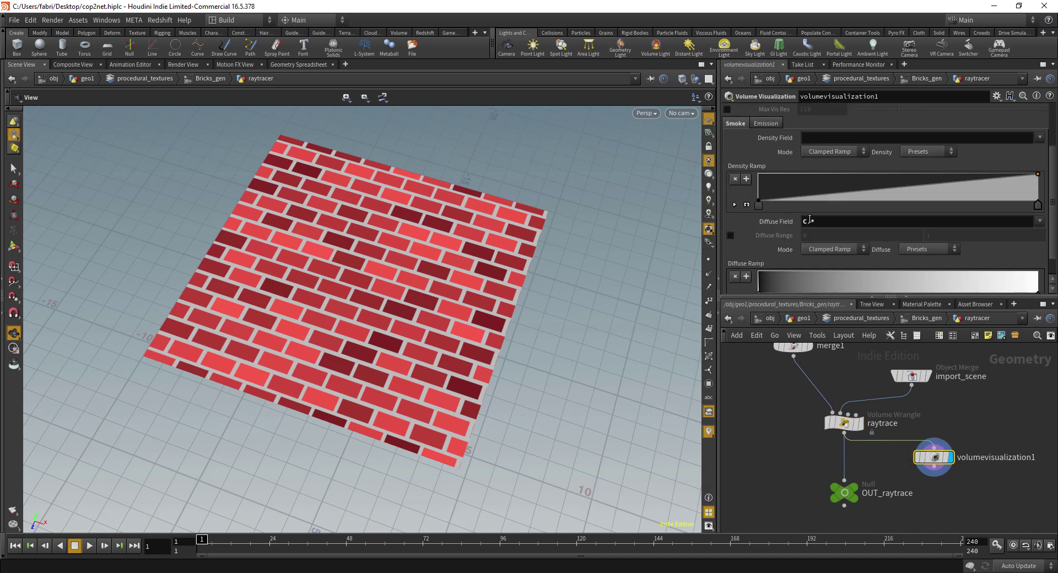
{"action": "left_click", "coordinate": [1042, 222]}
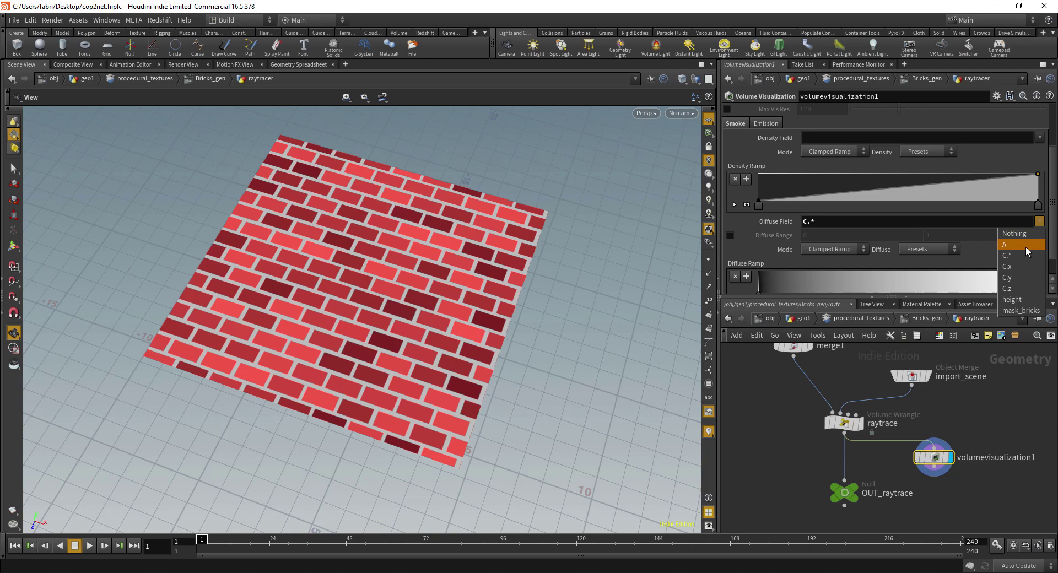
{"action": "left_click", "coordinate": [1029, 256]}
{"action": "left_click", "coordinate": [1041, 222]}
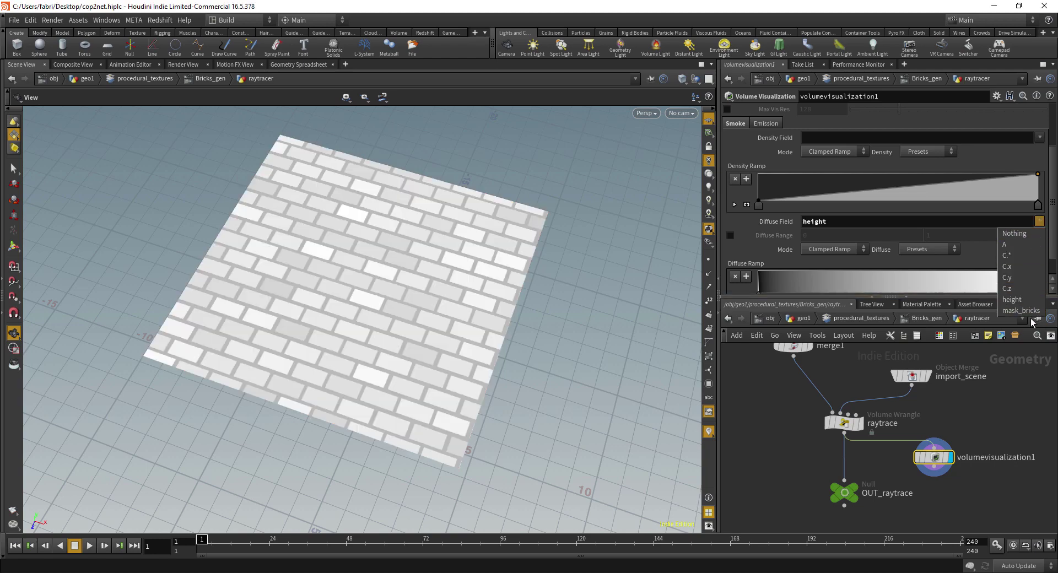
{"action": "left_click", "coordinate": [1025, 268]}
{"action": "left_click_drag", "start_coordinate": [430, 324], "coordinate": [468, 326]}
{"action": "right_click_drag", "start_coordinate": [529, 358], "coordinate": [444, 280]}
{"action": "left_click_drag", "start_coordinate": [444, 280], "coordinate": [436, 259]}
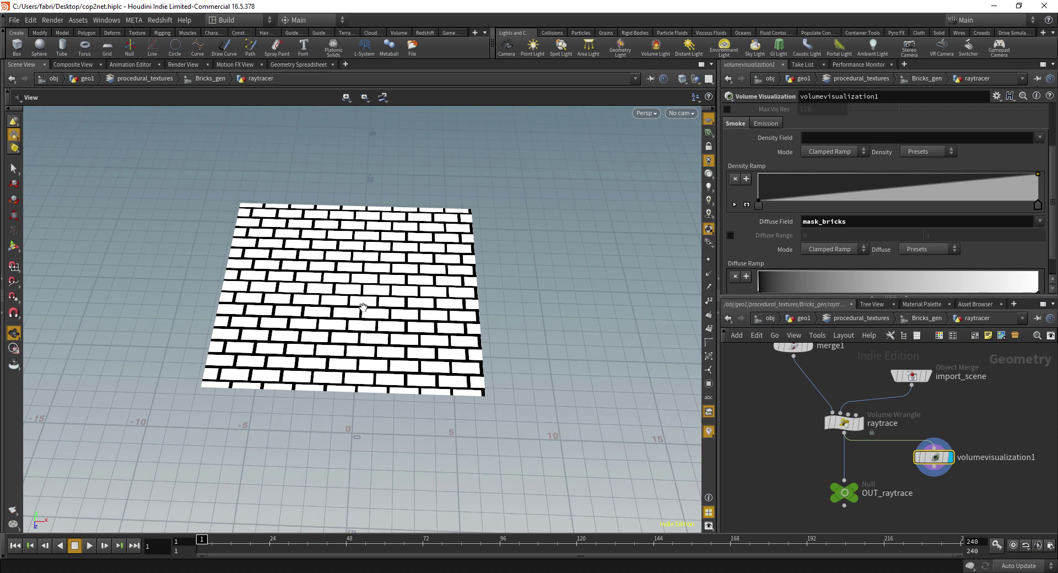
{"action": "left_click_drag", "start_coordinate": [364, 308], "coordinate": [369, 288]}
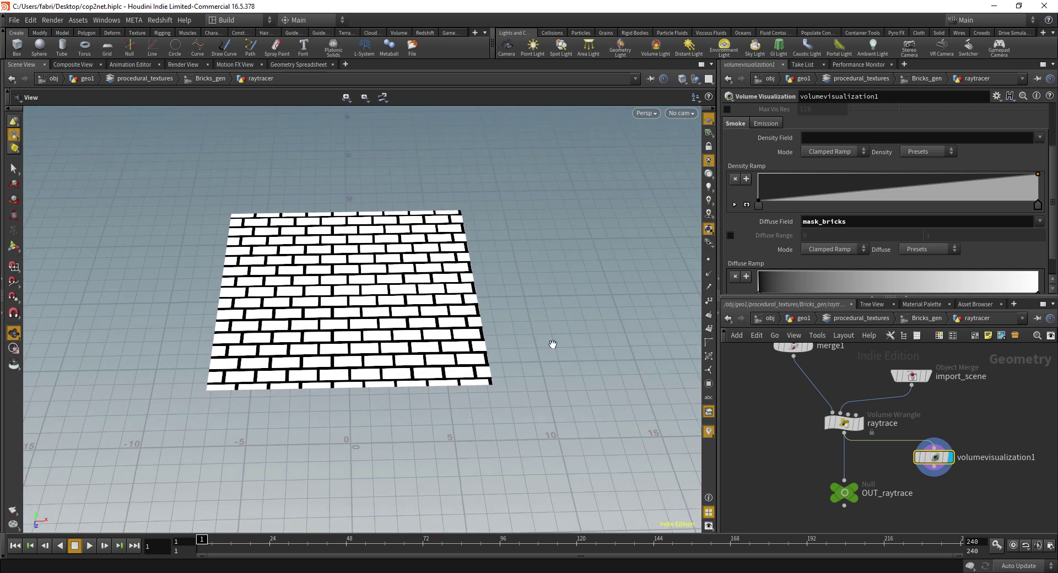
{"action": "left_click_drag", "start_coordinate": [547, 333], "coordinate": [505, 354]}
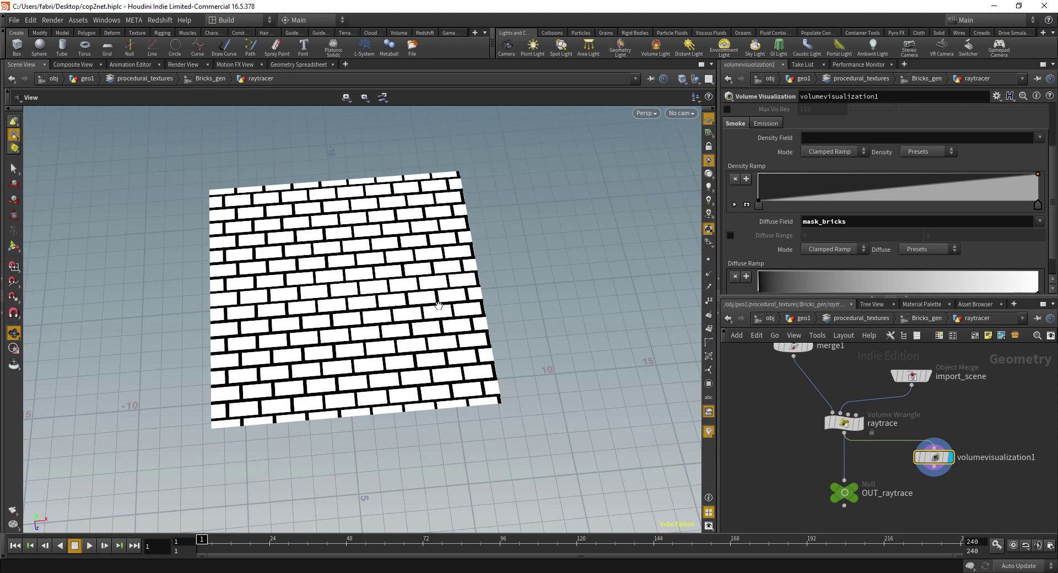
Step: Return to the procedural_textures network and show the import_Bricks SOP import in the composite viewer
{"action": "middle_click_drag", "start_coordinate": [779, 439], "coordinate": [789, 448]}
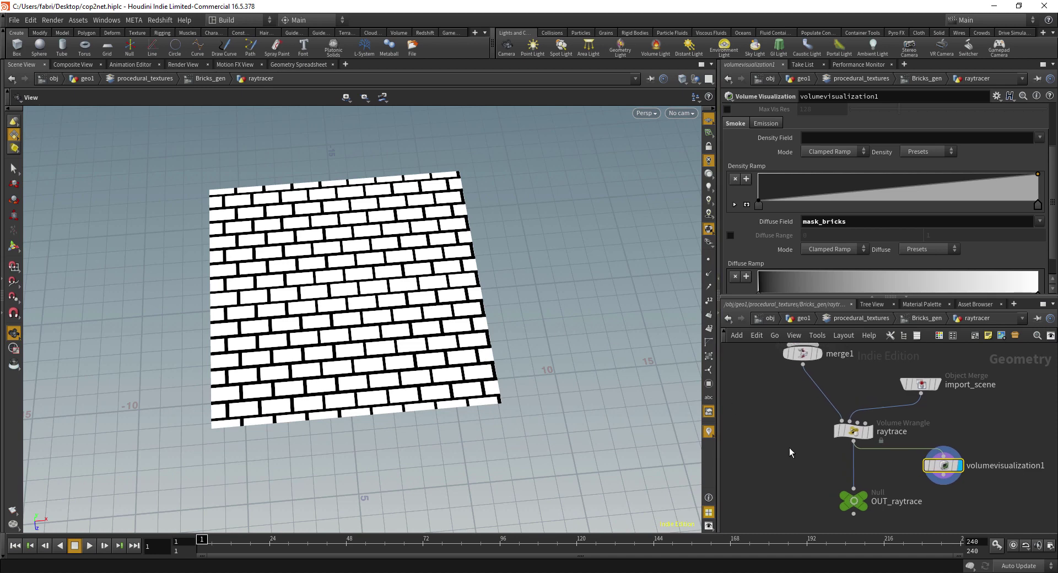
{"action": "left_click", "coordinate": [931, 320]}
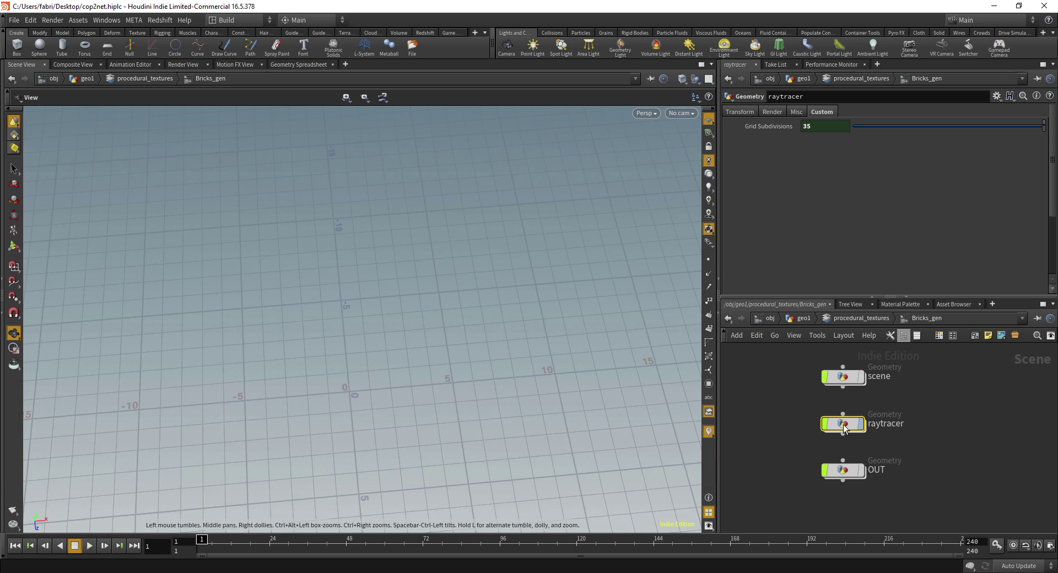
{"action": "left_click", "coordinate": [876, 319]}
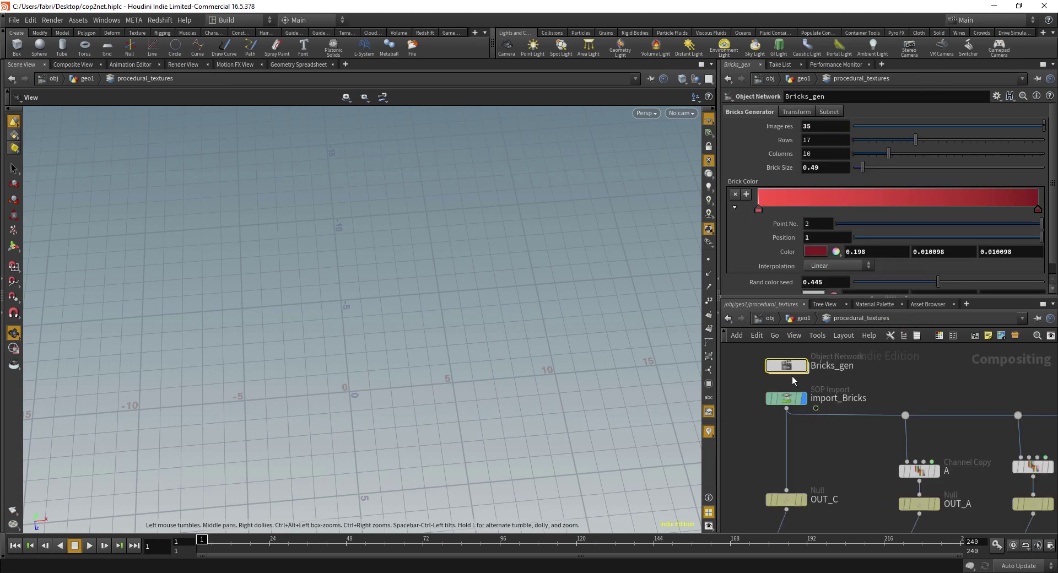
{"action": "left_click", "coordinate": [802, 398]}
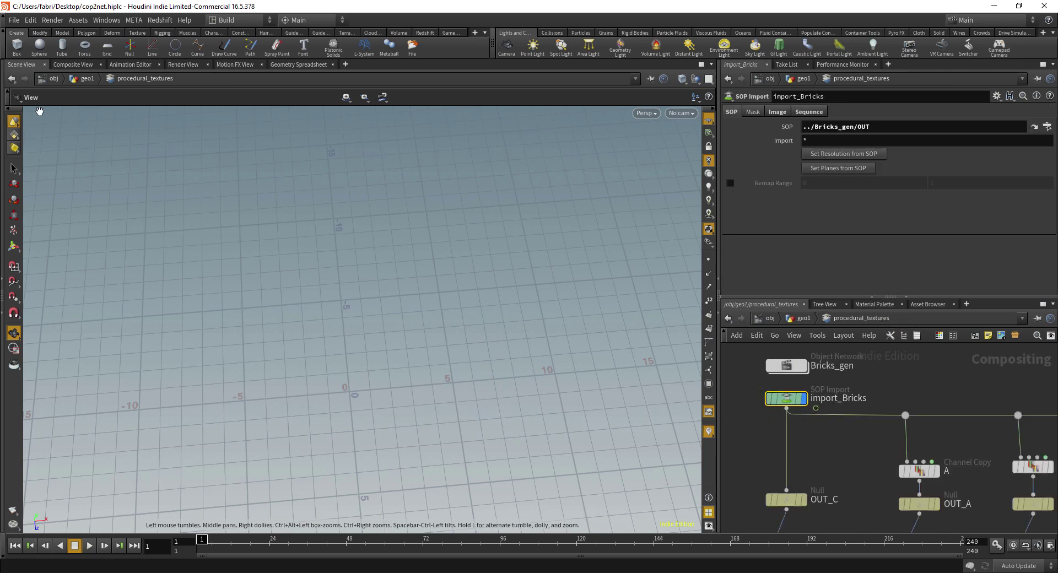
{"action": "left_click", "coordinate": [78, 65]}
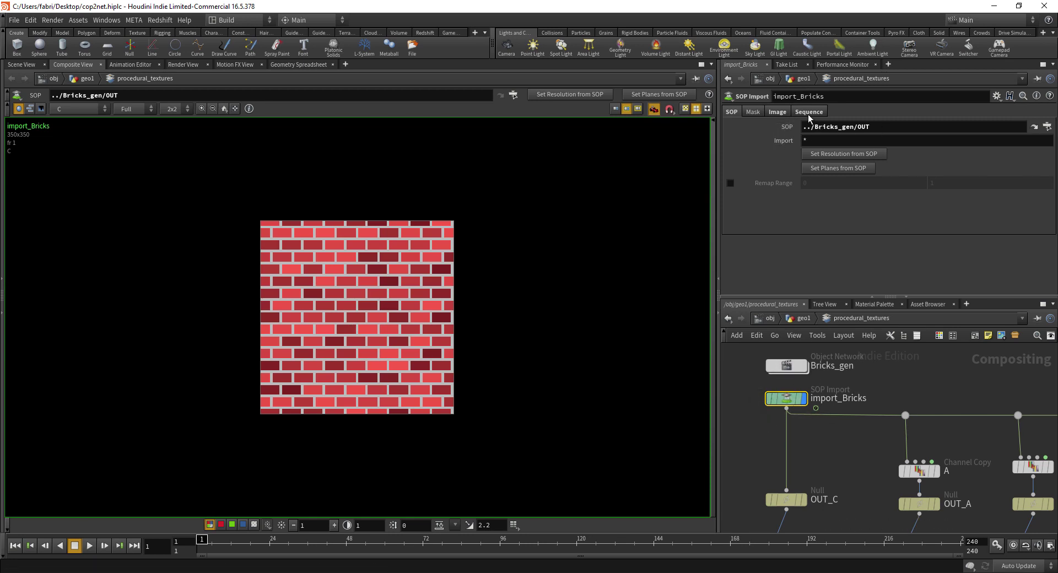
{"action": "mouse_move", "coordinate": [795, 129]}
Step: View the A, height and mask_bricks planes of import_Bricks in turn, and return to plane C
{"action": "left_click", "coordinate": [87, 108]}
{"action": "left_click", "coordinate": [84, 121]}
{"action": "left_click", "coordinate": [87, 108]}
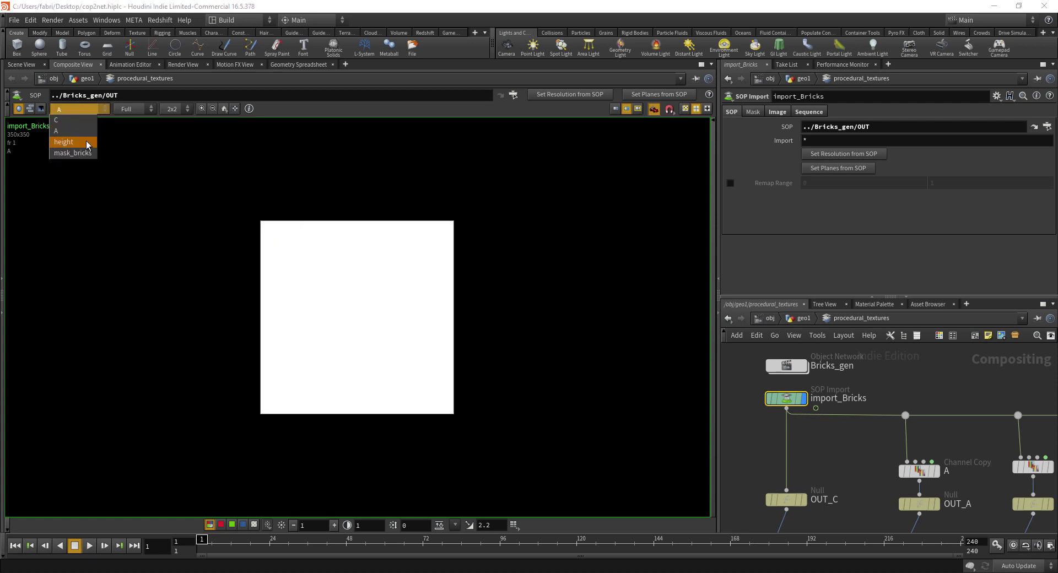
{"action": "left_click", "coordinate": [86, 141]}
{"action": "left_click", "coordinate": [87, 109]}
{"action": "left_click", "coordinate": [83, 154]}
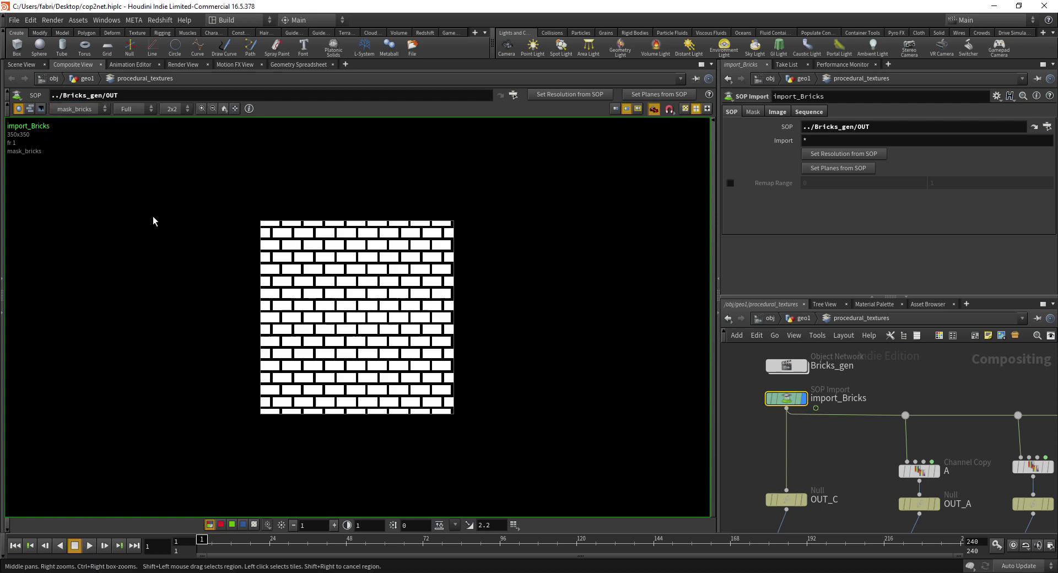
{"action": "left_click", "coordinate": [87, 109]}
{"action": "left_click", "coordinate": [84, 121]}
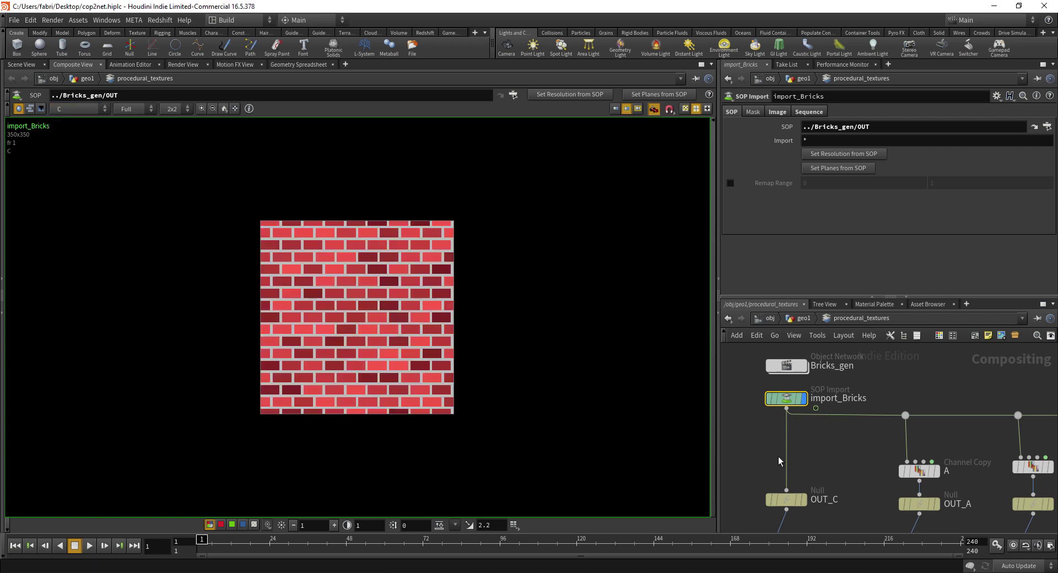
Step: Display the OUT_C null's image, followed by the mosaic1 contact sheet of all planes
{"action": "middle_click_drag", "start_coordinate": [748, 453], "coordinate": [791, 397]}
{"action": "scroll", "coordinate": [766, 433], "scroll_direction": "down", "scroll_amount": 4}
{"action": "left_click", "coordinate": [800, 443]}
{"action": "left_click", "coordinate": [792, 444]}
{"action": "scroll", "coordinate": [799, 399], "scroll_direction": "down", "scroll_amount": 2}
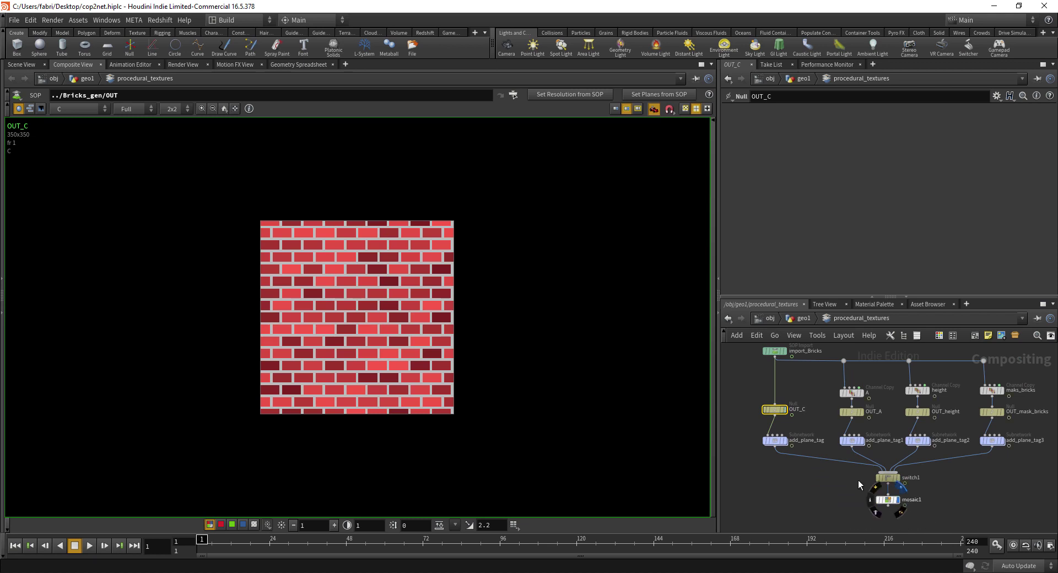
{"action": "left_click", "coordinate": [895, 500]}
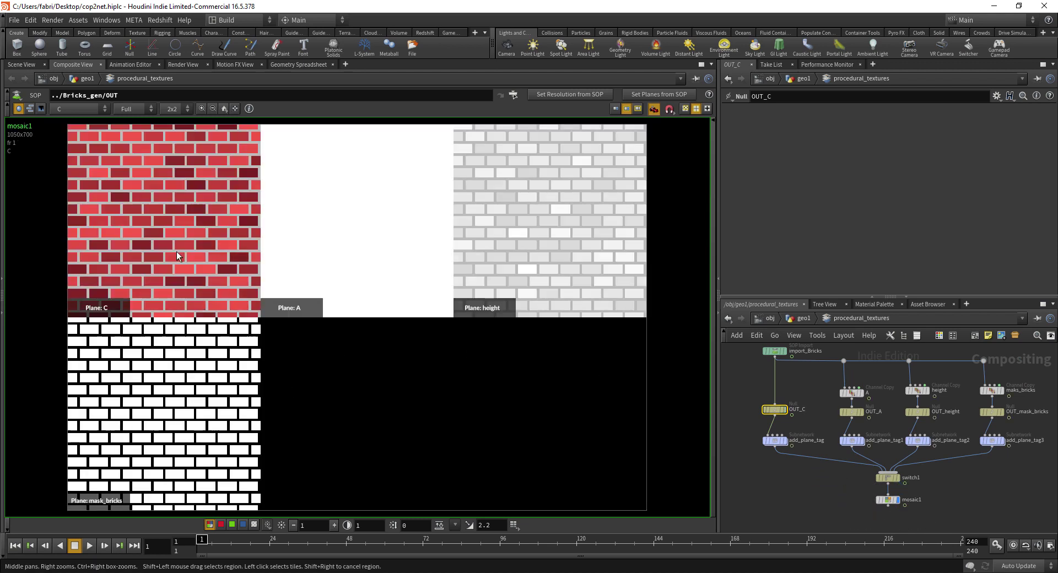
{"action": "scroll", "coordinate": [776, 467], "scroll_direction": "up", "scroll_amount": 4}
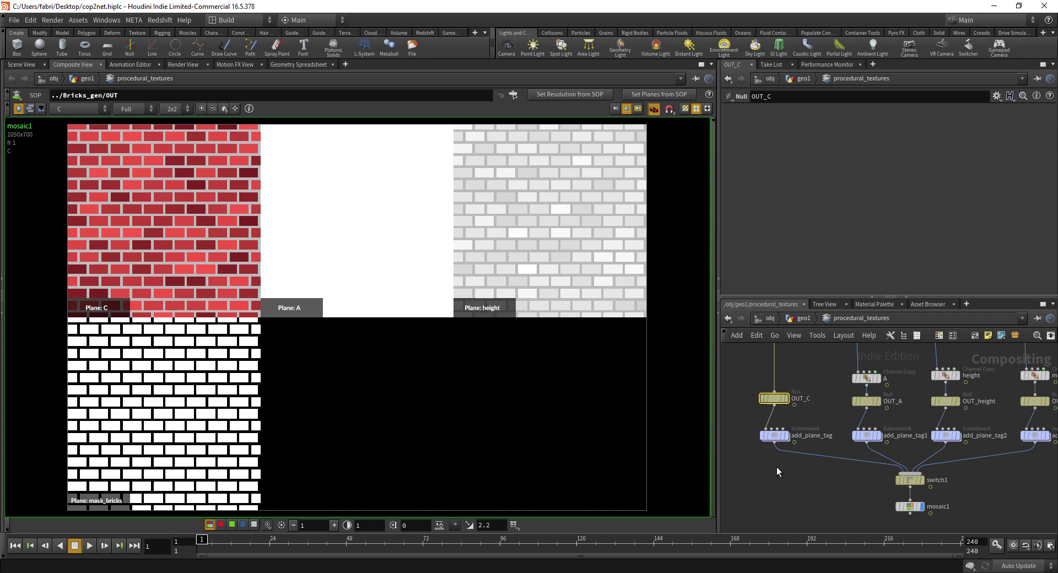
Step: Compare the images of OUT_C and add_plane_tag, and review the nodes inside the add_plane_tag subnetwork
{"action": "middle_click_drag", "start_coordinate": [851, 407], "coordinate": [825, 436]}
{"action": "left_click", "coordinate": [818, 433]}
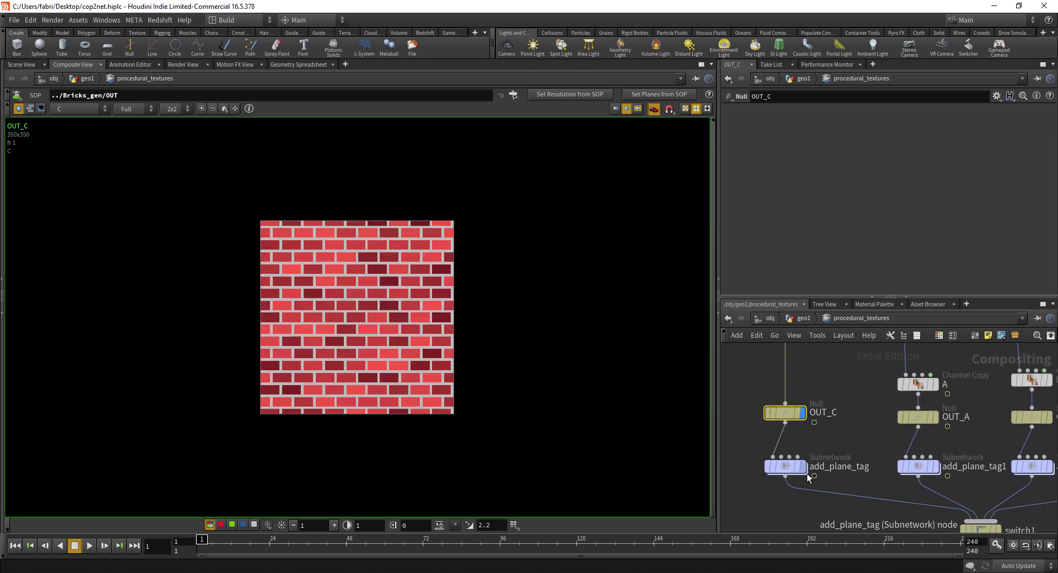
{"action": "left_click", "coordinate": [803, 467]}
{"action": "left_click", "coordinate": [786, 466]}
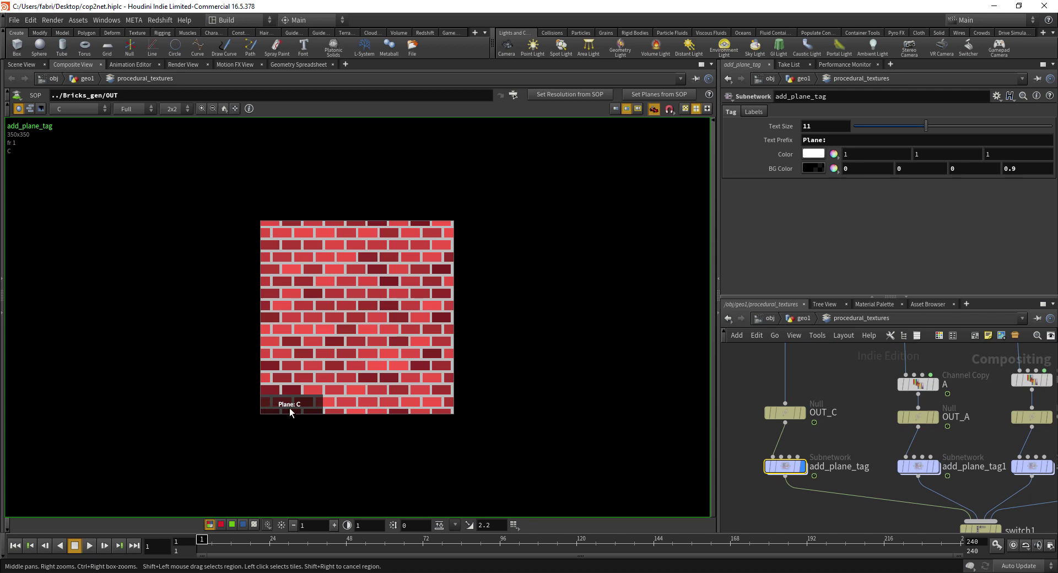
{"action": "double_click", "coordinate": [785, 466]}
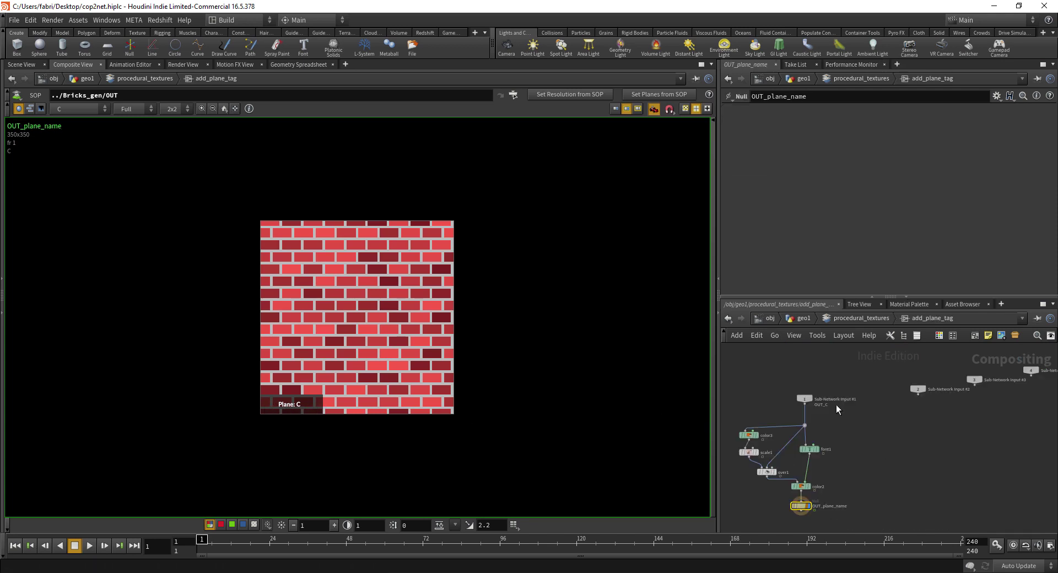
{"action": "left_click", "coordinate": [867, 318]}
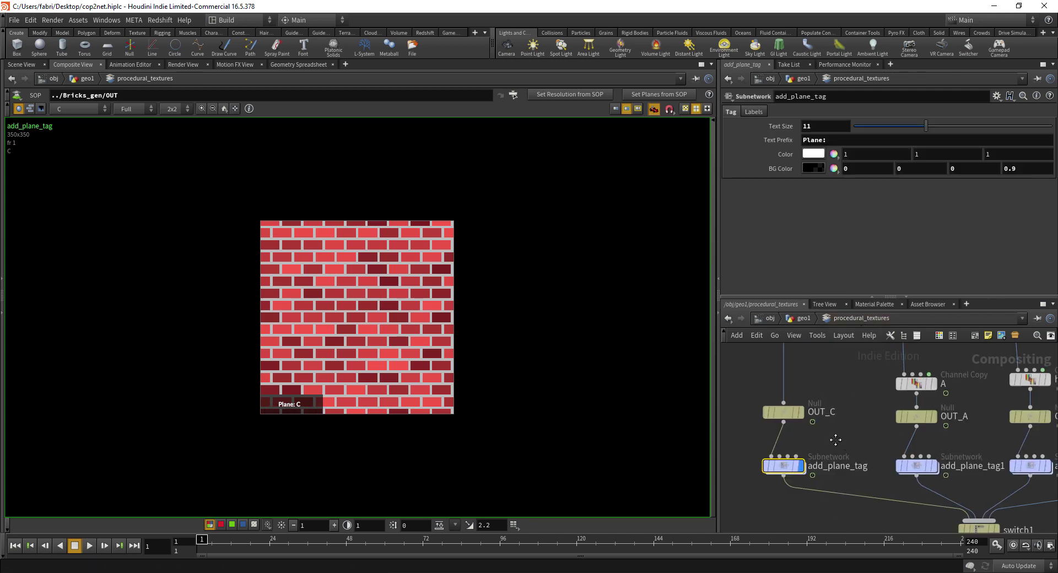
Step: Rename the OUT_C null as OUT_Cd to test the plane tag, and restore its name to OUT_C
{"action": "double_click", "coordinate": [820, 414]}
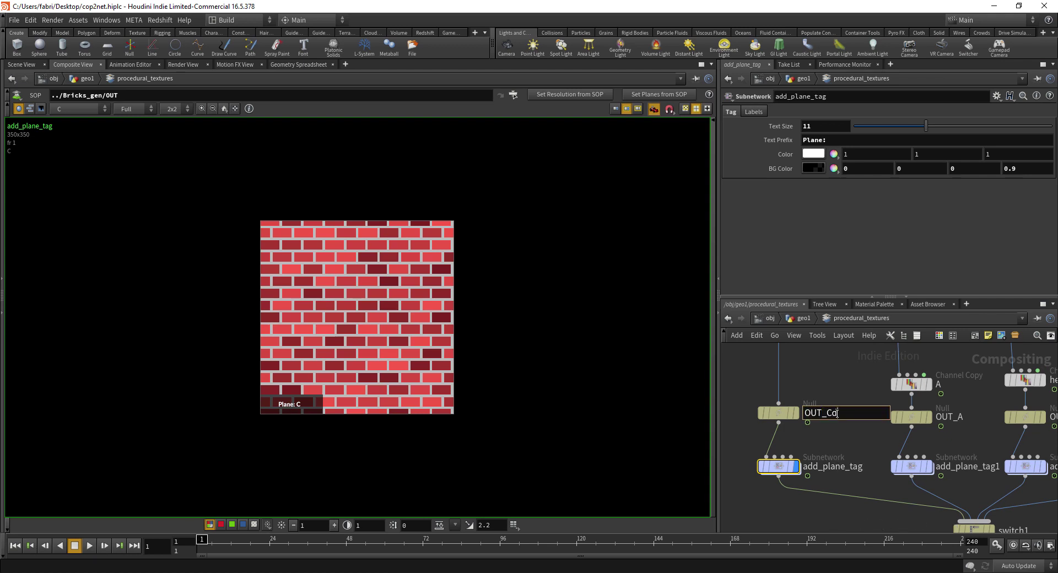
{"action": "key", "text": "Return"}
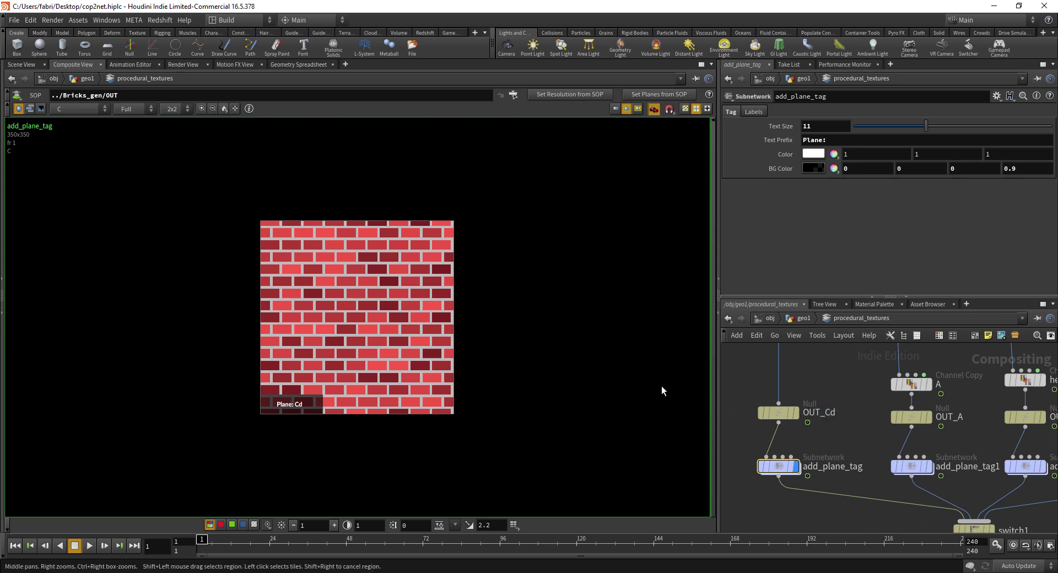
{"action": "double_click", "coordinate": [832, 413]}
{"action": "key", "text": "Return"}
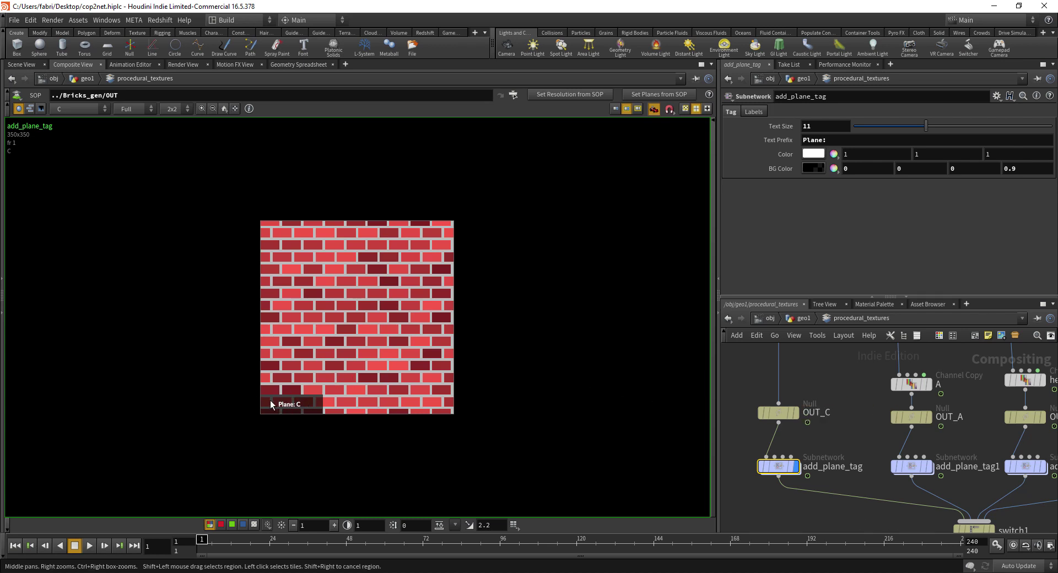
Step: Review the plane branches leading to switch1 and mosaic1, and inspect the parameters of the A channel copy node
{"action": "middle_click_drag", "start_coordinate": [836, 412], "coordinate": [811, 409]}
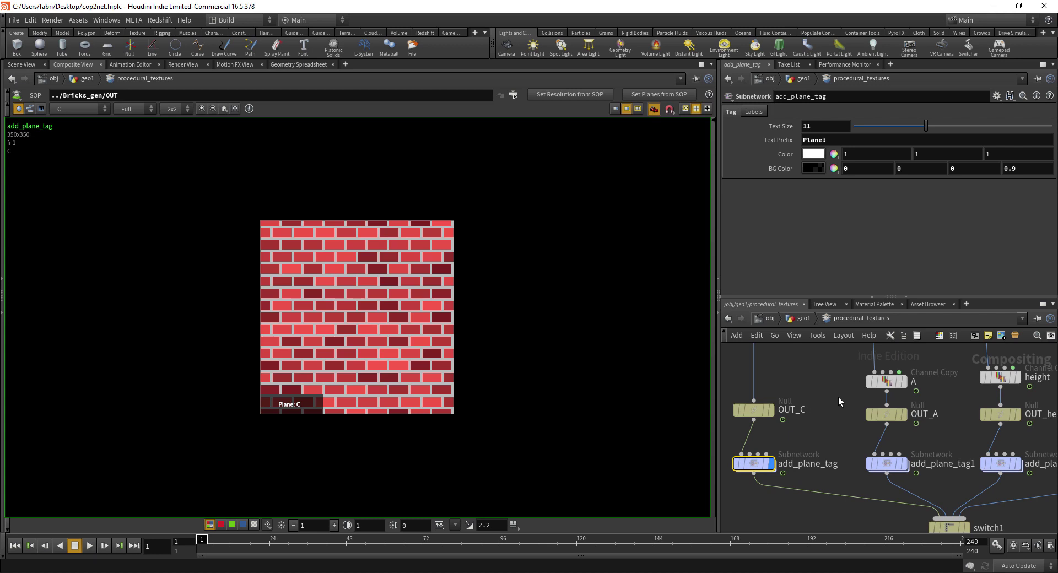
{"action": "scroll", "coordinate": [838, 397], "scroll_direction": "down", "scroll_amount": 3}
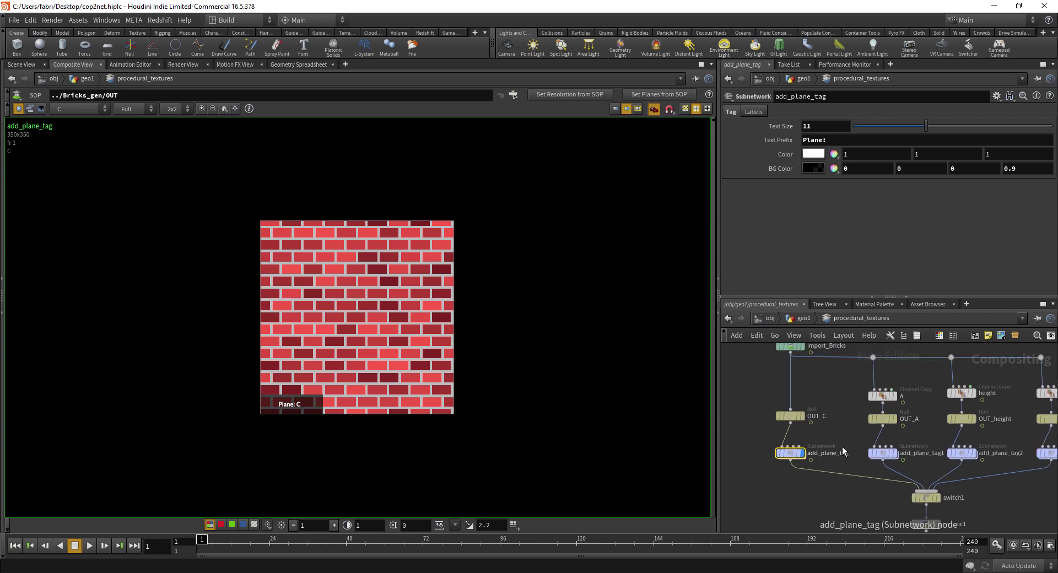
{"action": "middle_click_drag", "start_coordinate": [841, 432], "coordinate": [782, 430]}
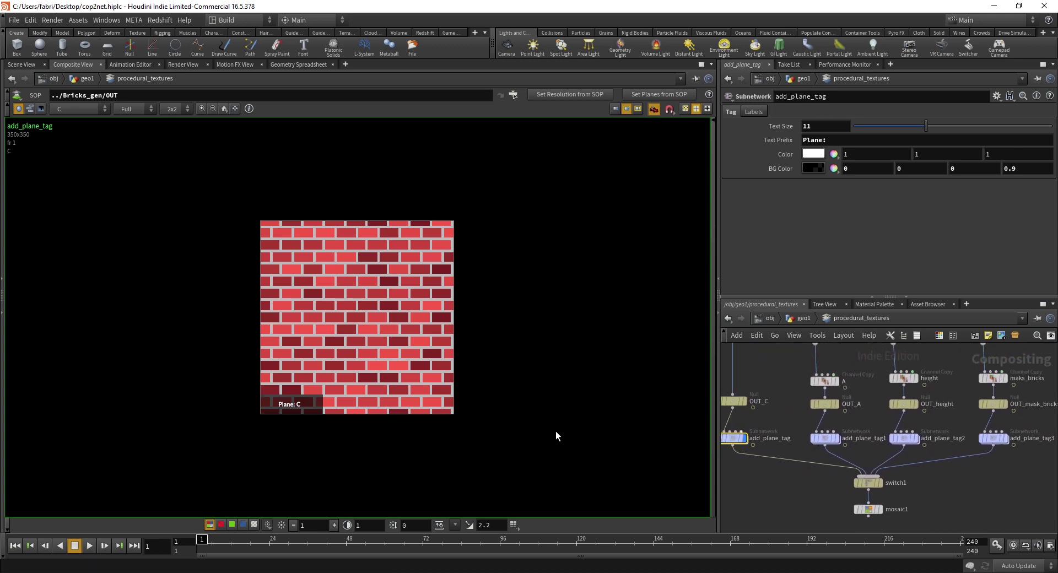
{"action": "middle_click_drag", "start_coordinate": [893, 492], "coordinate": [882, 487]}
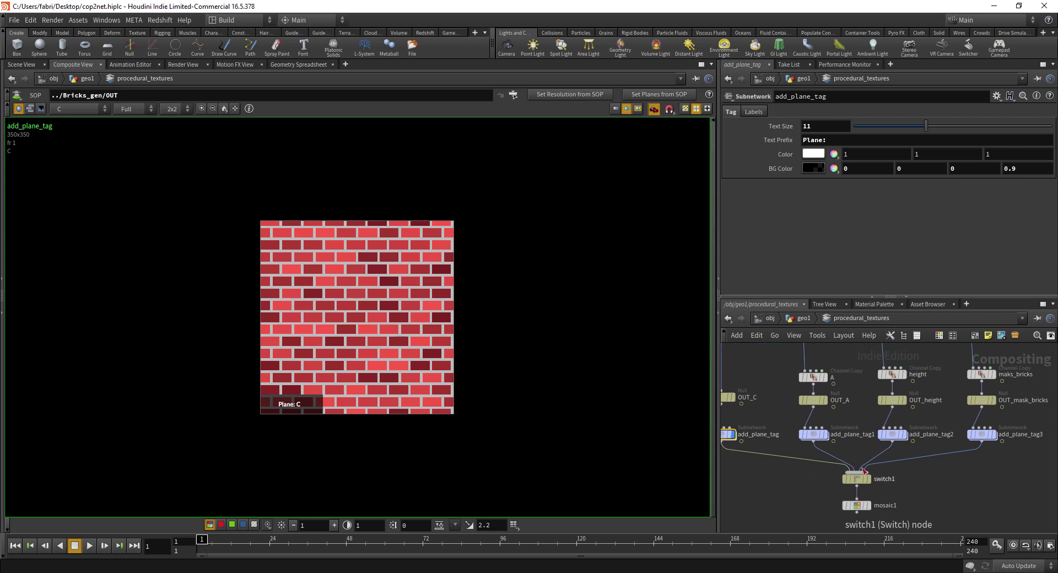
{"action": "middle_click_drag", "start_coordinate": [785, 359], "coordinate": [825, 425]}
{"action": "scroll", "coordinate": [791, 421], "scroll_direction": "up", "scroll_amount": 3}
{"action": "left_click", "coordinate": [875, 446]}
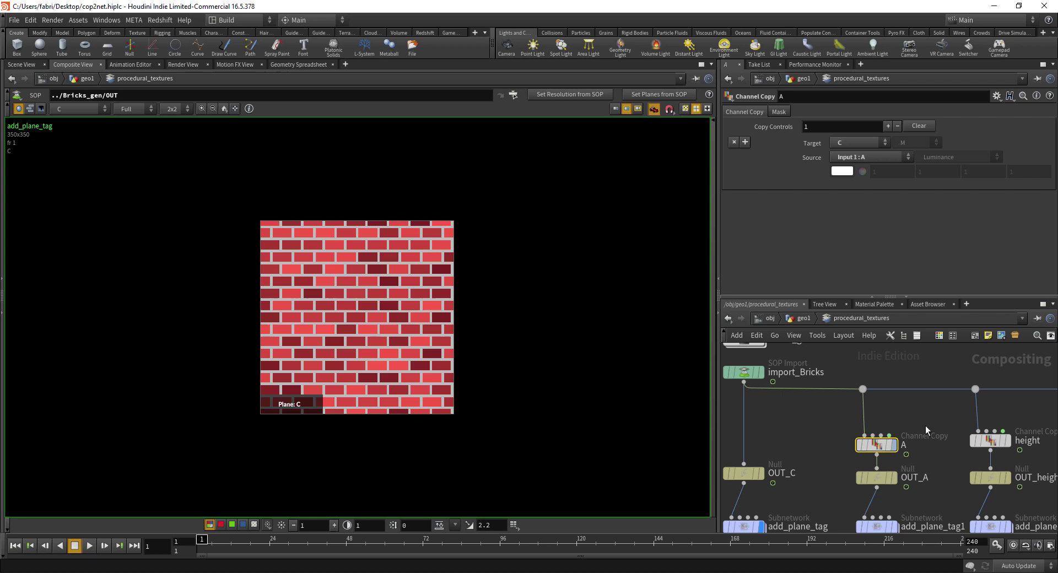
Step: Display the tagged images of add_plane_tag1, add_plane_tag2 and add_plane_tag3 in turn
{"action": "middle_click_drag", "start_coordinate": [917, 431], "coordinate": [836, 412]}
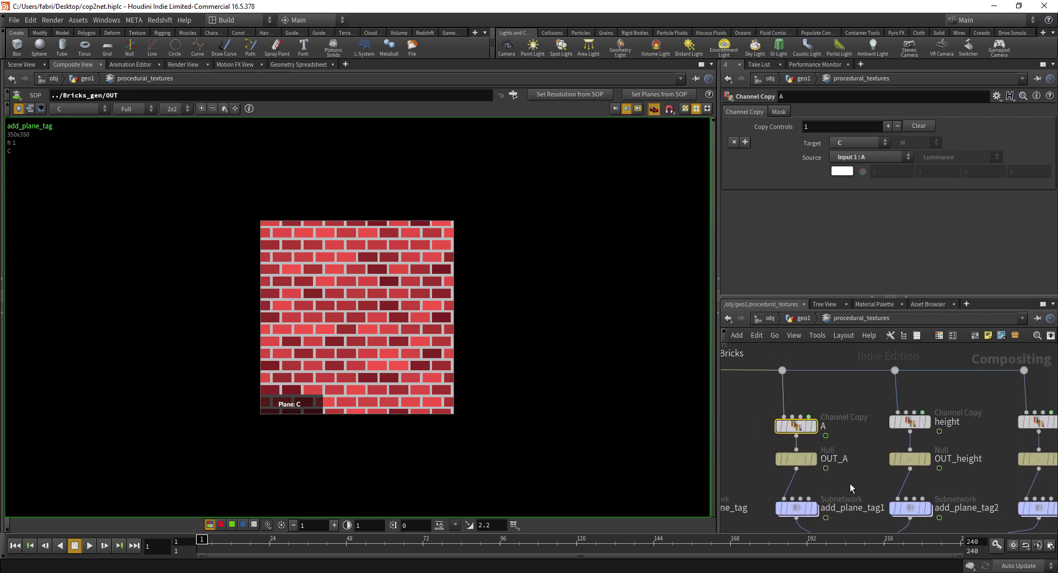
{"action": "middle_click_drag", "start_coordinate": [850, 488], "coordinate": [834, 438]}
{"action": "left_click", "coordinate": [799, 459]}
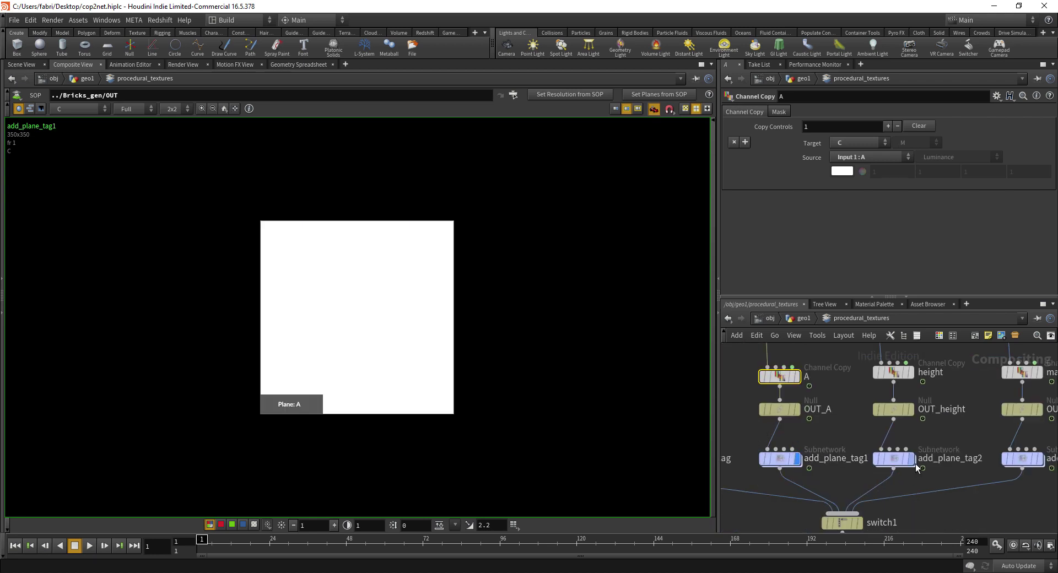
{"action": "left_click", "coordinate": [914, 463]}
{"action": "middle_click_drag", "start_coordinate": [953, 475], "coordinate": [892, 476]}
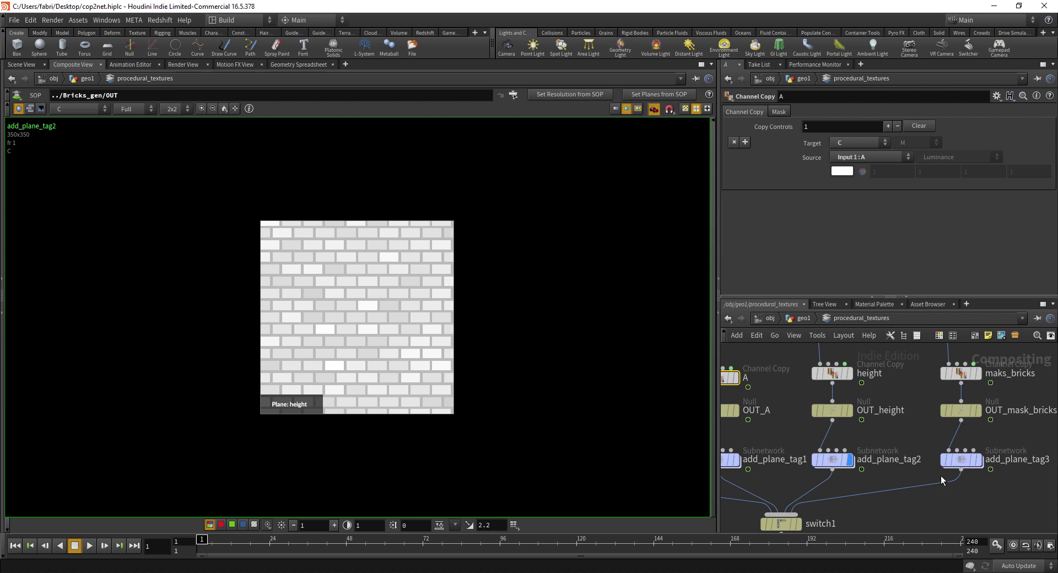
{"action": "left_click", "coordinate": [982, 462]}
{"action": "middle_click_drag", "start_coordinate": [964, 497], "coordinate": [1012, 460]}
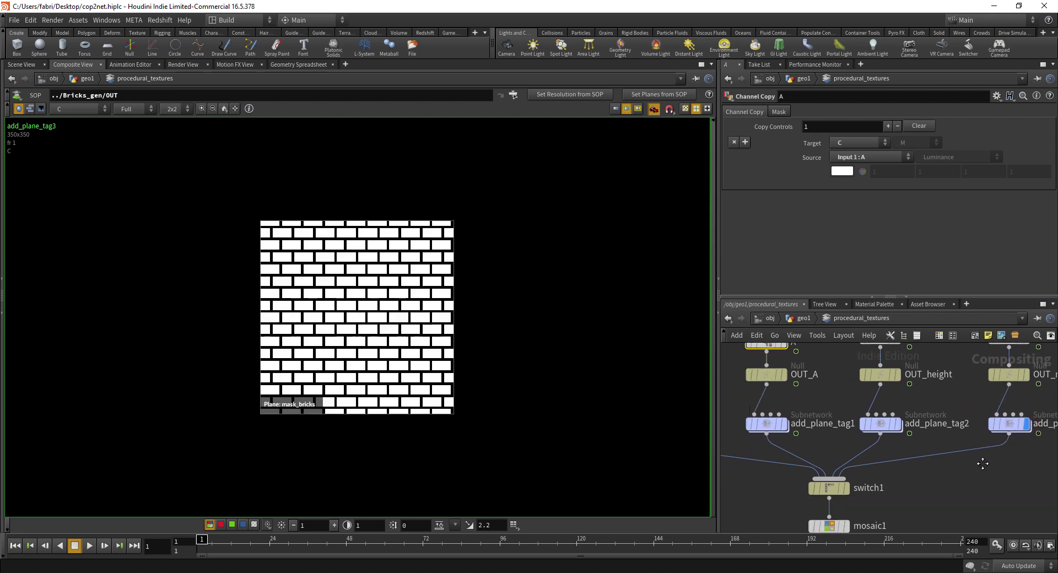
Step: Display switch1 and inspect its Input Index expression, followed by the mosaic1 contact sheet and its parameters
{"action": "left_click", "coordinate": [851, 484]}
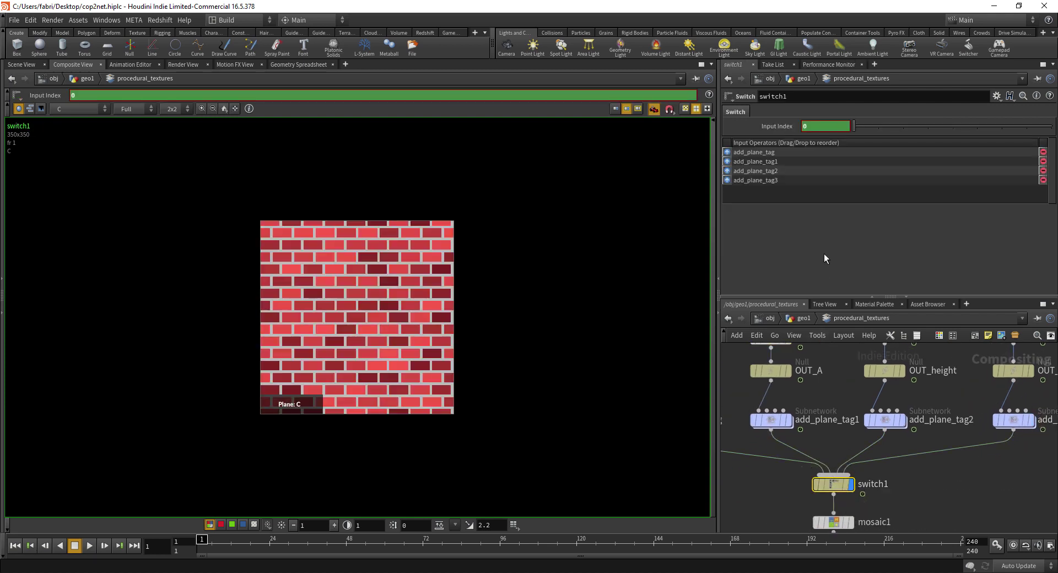
{"action": "left_click", "coordinate": [787, 127]}
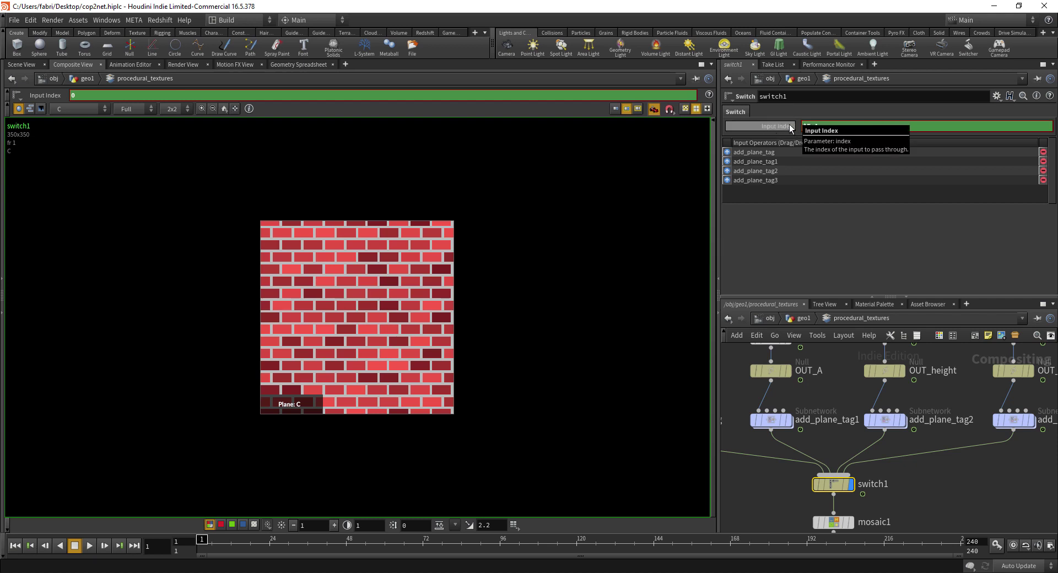
{"action": "left_click", "coordinate": [784, 123]}
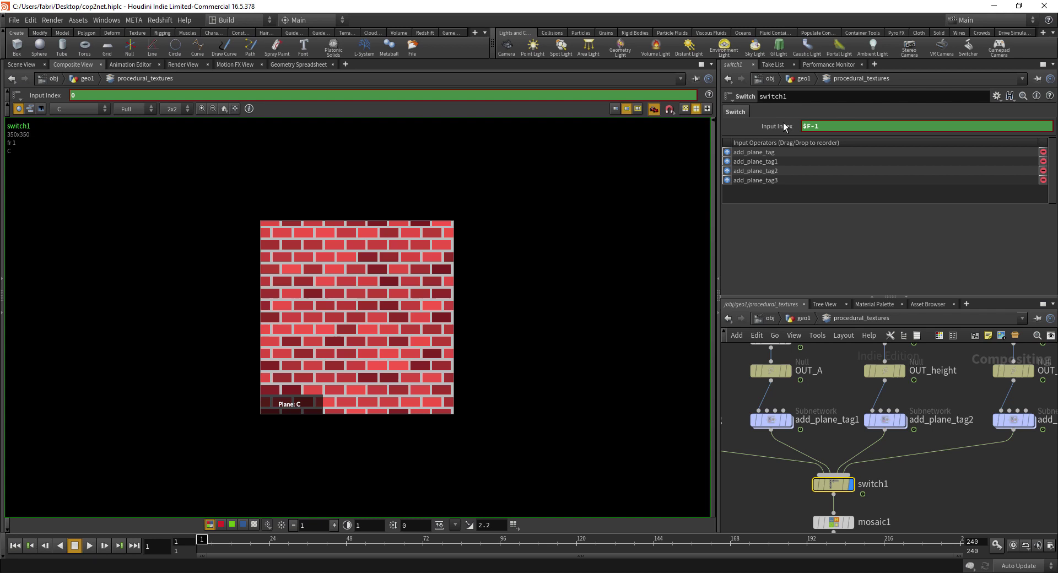
{"action": "middle_click_drag", "start_coordinate": [946, 499], "coordinate": [964, 438]}
{"action": "left_click", "coordinate": [855, 460]}
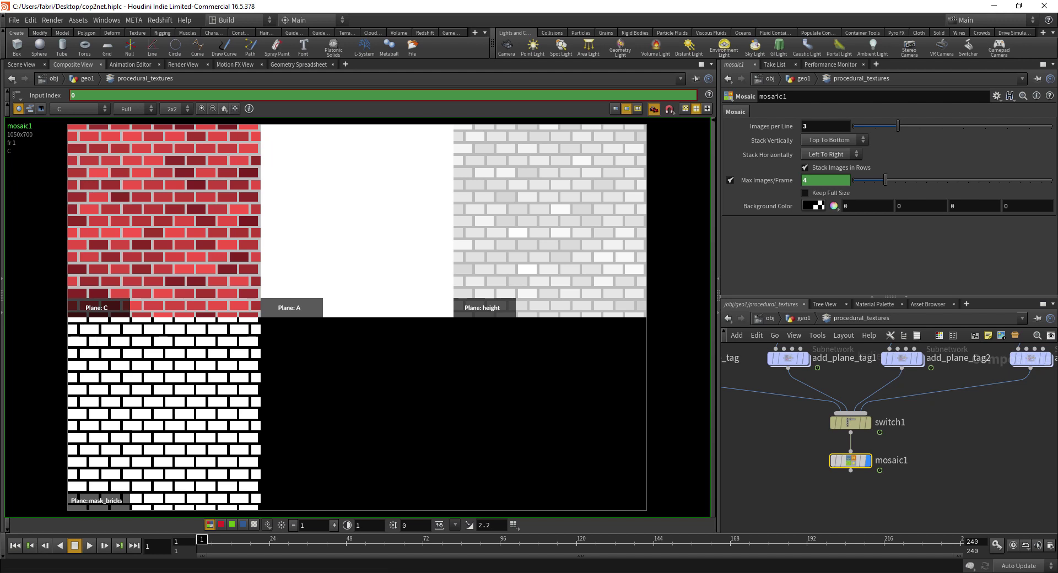
Step: Enter the Bricks_gen object network and open its scene geometry network
{"action": "middle_click_drag", "start_coordinate": [750, 414], "coordinate": [850, 504]}
{"action": "scroll", "coordinate": [850, 504], "scroll_direction": "down", "scroll_amount": 3}
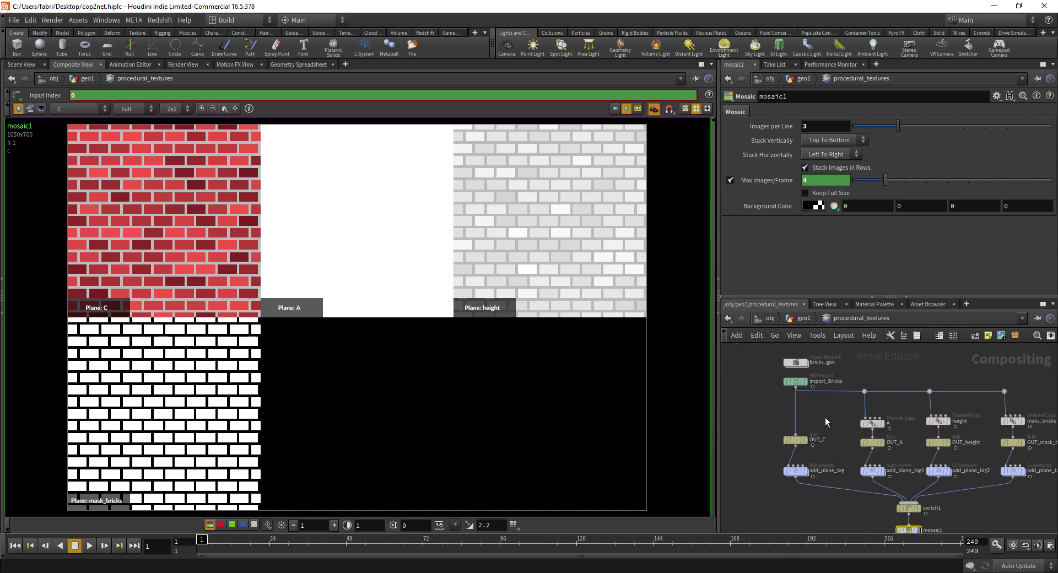
{"action": "middle_click_drag", "start_coordinate": [825, 418], "coordinate": [843, 445]}
{"action": "scroll", "coordinate": [843, 446], "scroll_direction": "up", "scroll_amount": 1}
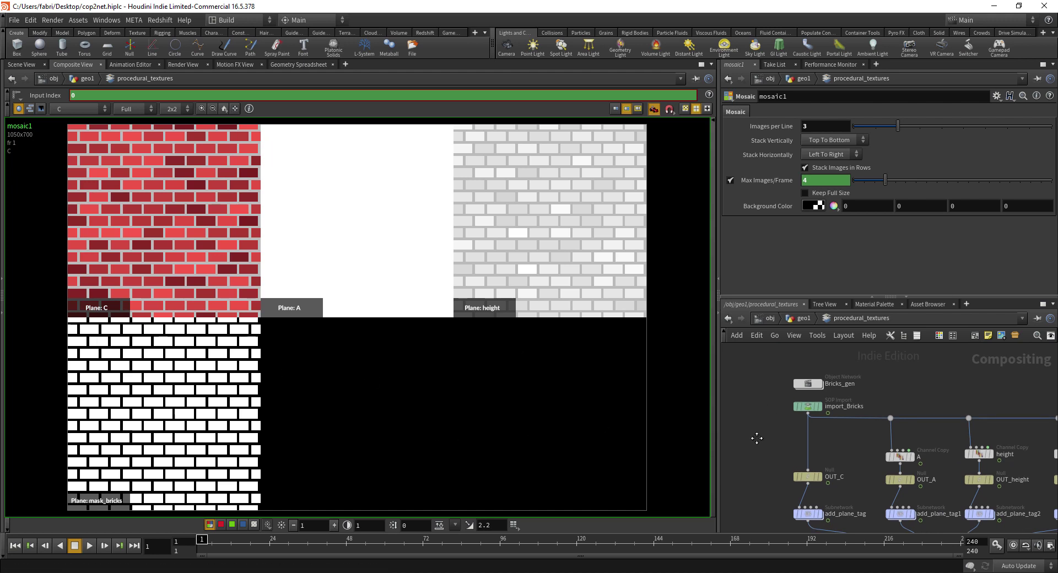
{"action": "scroll", "coordinate": [771, 429], "scroll_direction": "up", "scroll_amount": 3}
{"action": "double_click", "coordinate": [807, 393]}
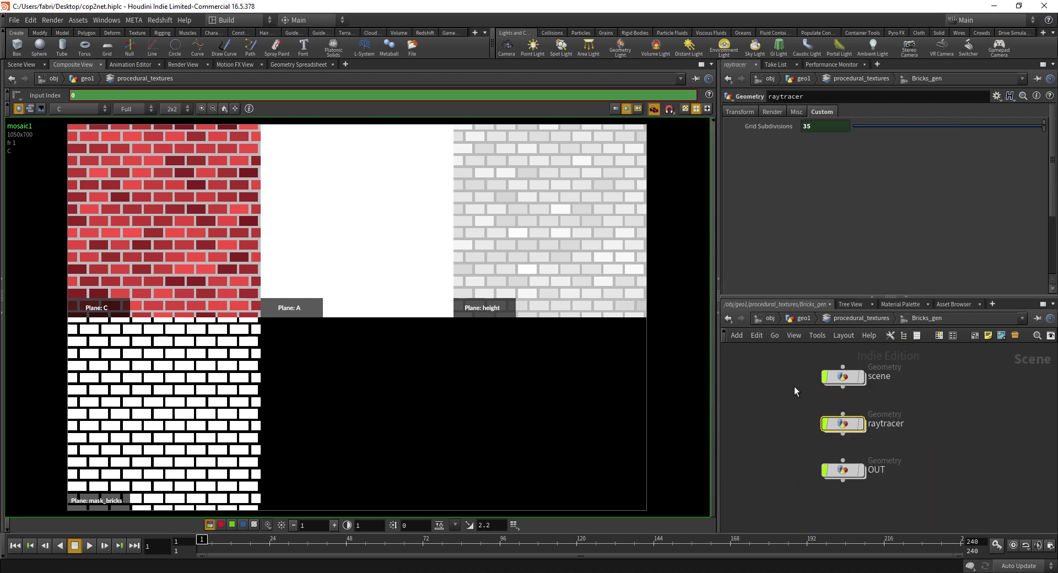
{"action": "middle_click_drag", "start_coordinate": [795, 385], "coordinate": [770, 392]}
{"action": "double_click", "coordinate": [826, 381]}
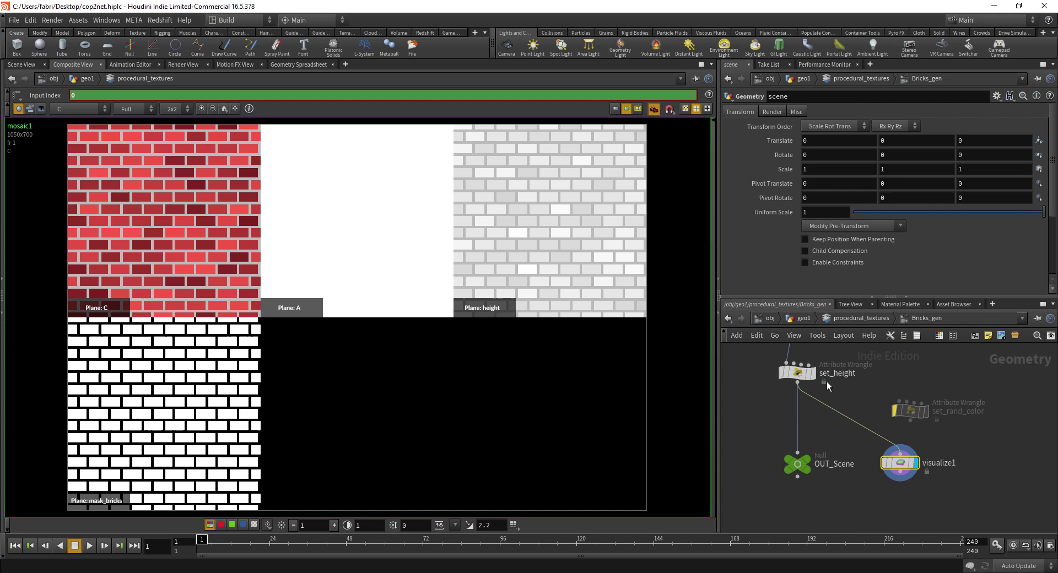
Step: Enable the set_rand_color wrangle and insert it after set_height, feeding both OUT_Scene and visualize1
{"action": "middle_click_drag", "start_coordinate": [841, 430], "coordinate": [843, 457]}
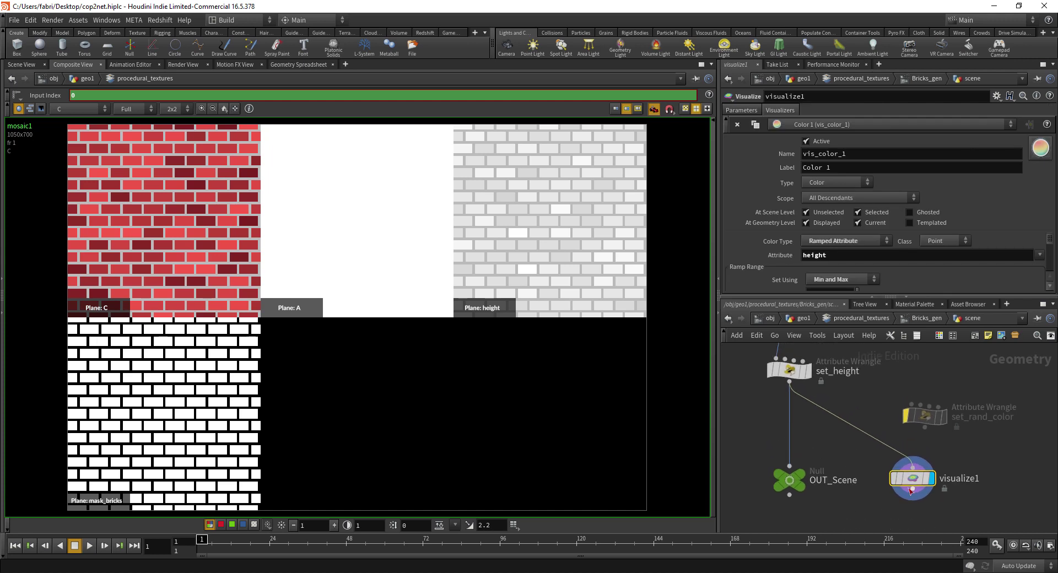
{"action": "left_click", "coordinate": [922, 422]}
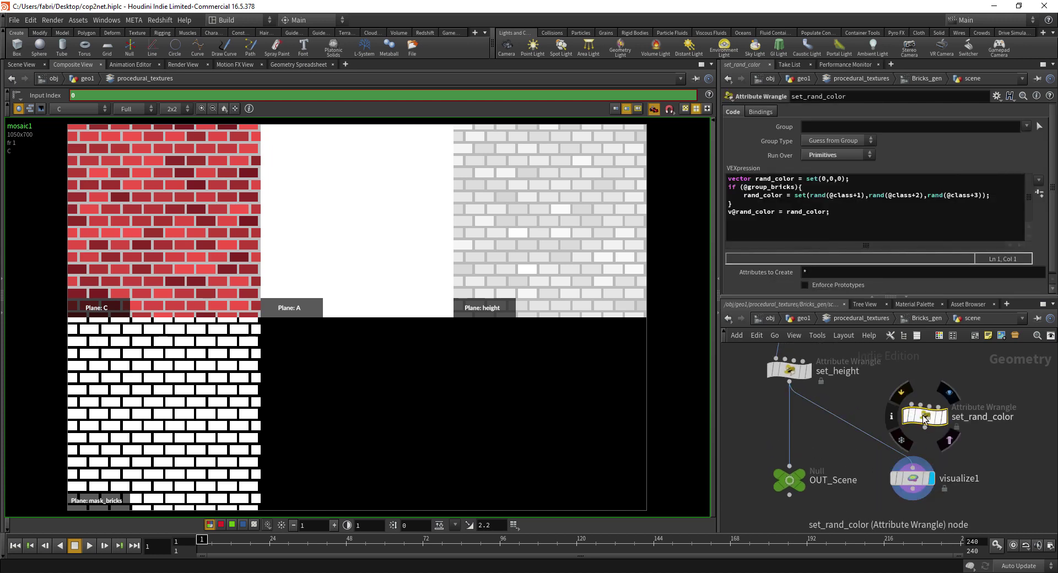
{"action": "left_click_drag", "start_coordinate": [922, 422], "coordinate": [904, 466]}
Step: Show the visualize1 result in the scene view and set its color visualizer's Class to Primitive
{"action": "left_click", "coordinate": [900, 474]}
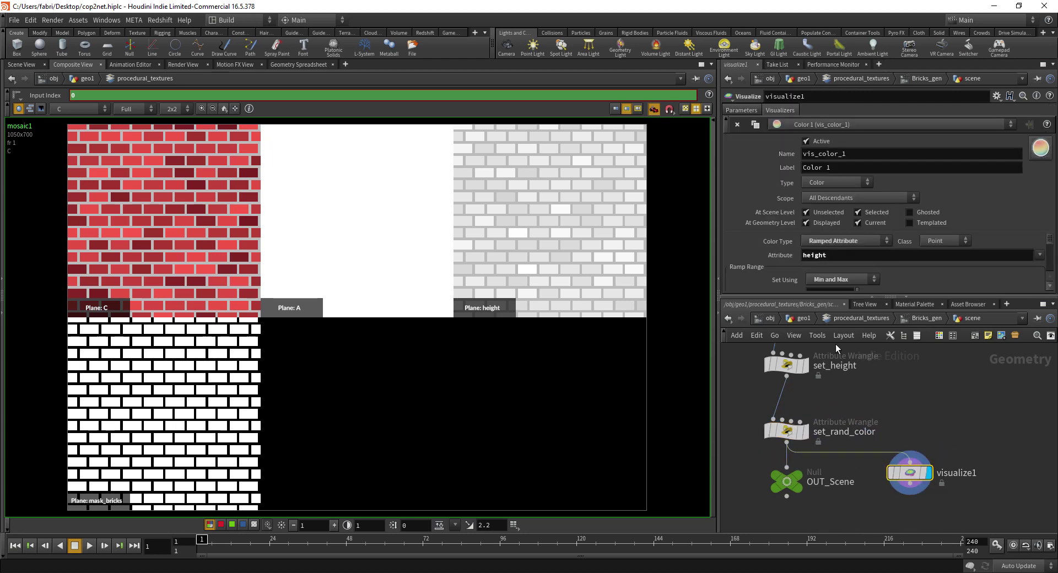
{"action": "left_click", "coordinate": [23, 64]}
{"action": "left_click", "coordinate": [23, 66]}
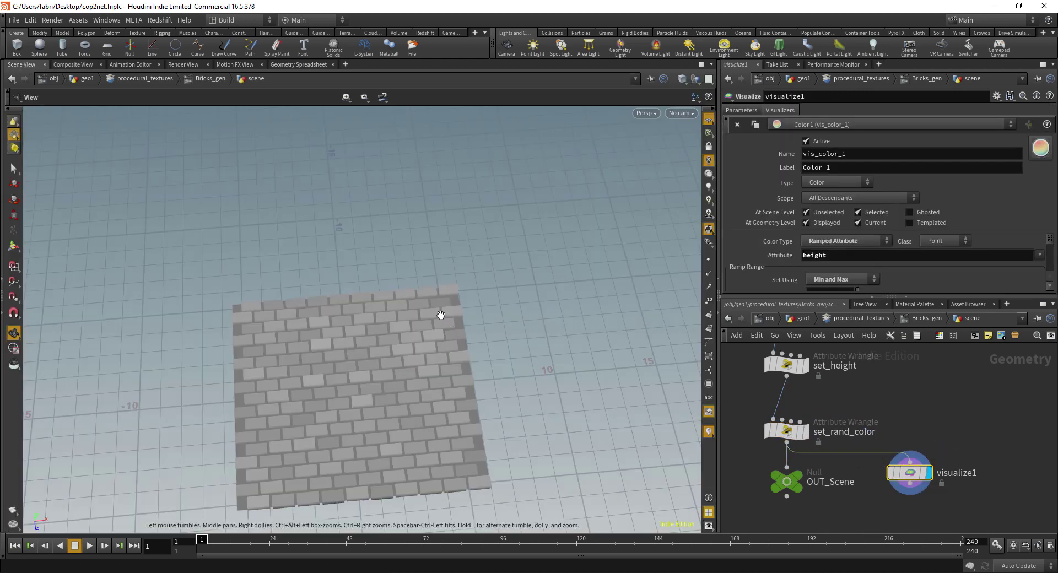
{"action": "left_click_drag", "start_coordinate": [441, 314], "coordinate": [652, 336]}
{"action": "left_click", "coordinate": [1039, 255]}
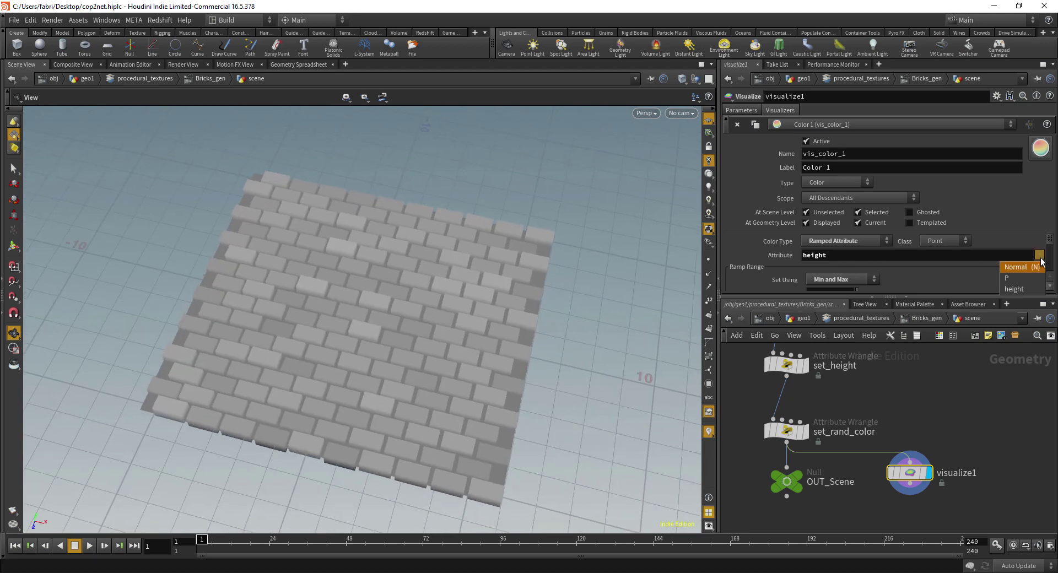
{"action": "left_click", "coordinate": [1013, 288]}
{"action": "left_click", "coordinate": [966, 242]}
{"action": "left_click", "coordinate": [949, 274]}
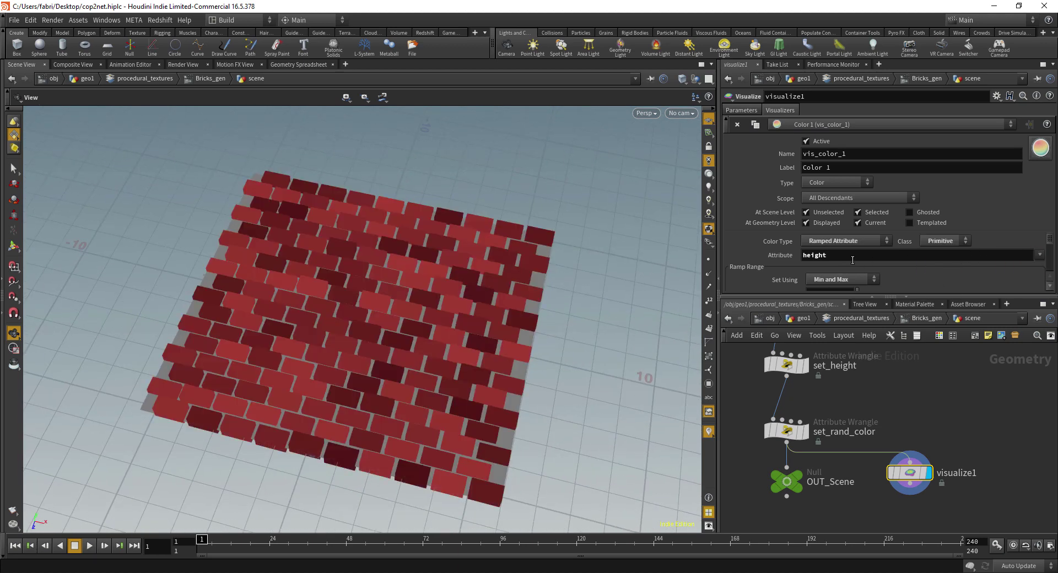
Step: Set the color visualizer's attribute to rand_color and inspect the brick colors in the scene view
{"action": "double_click", "coordinate": [825, 257]}
{"action": "type", "text": "rand_color"}
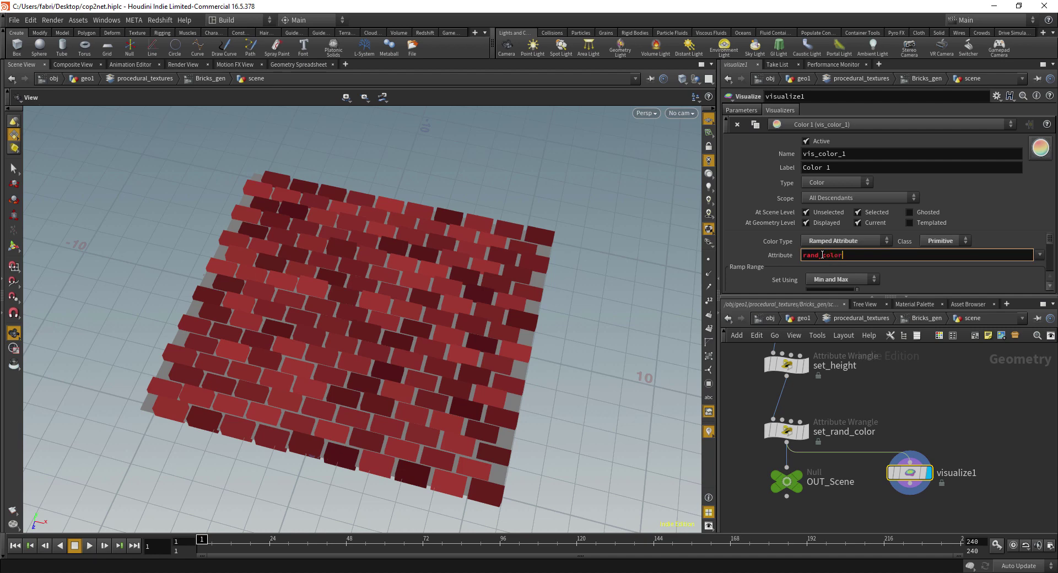
{"action": "key", "text": "Return"}
{"action": "left_click_drag", "start_coordinate": [461, 299], "coordinate": [461, 342]}
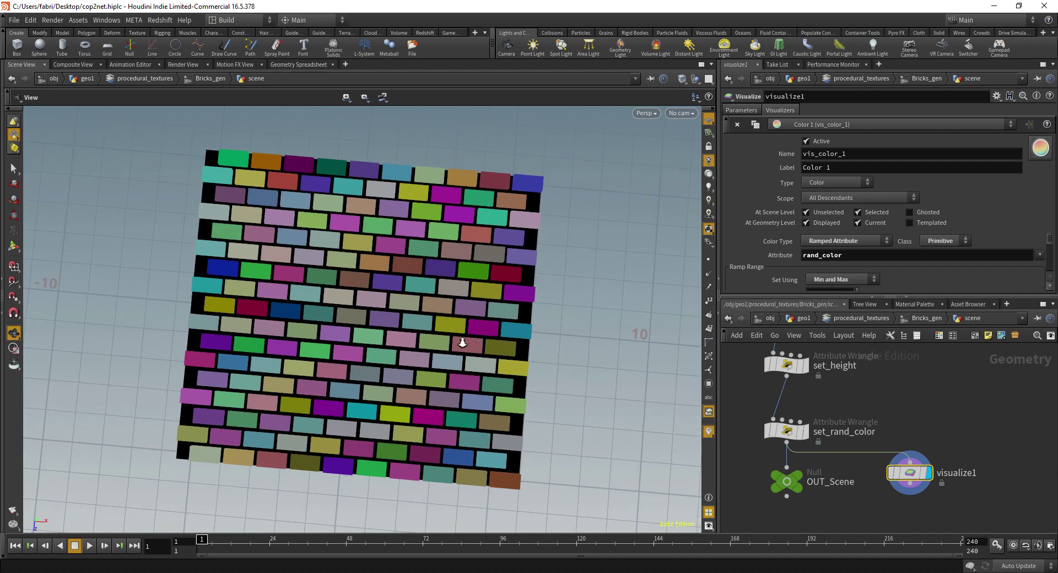
{"action": "right_click_drag", "start_coordinate": [461, 342], "coordinate": [447, 297]}
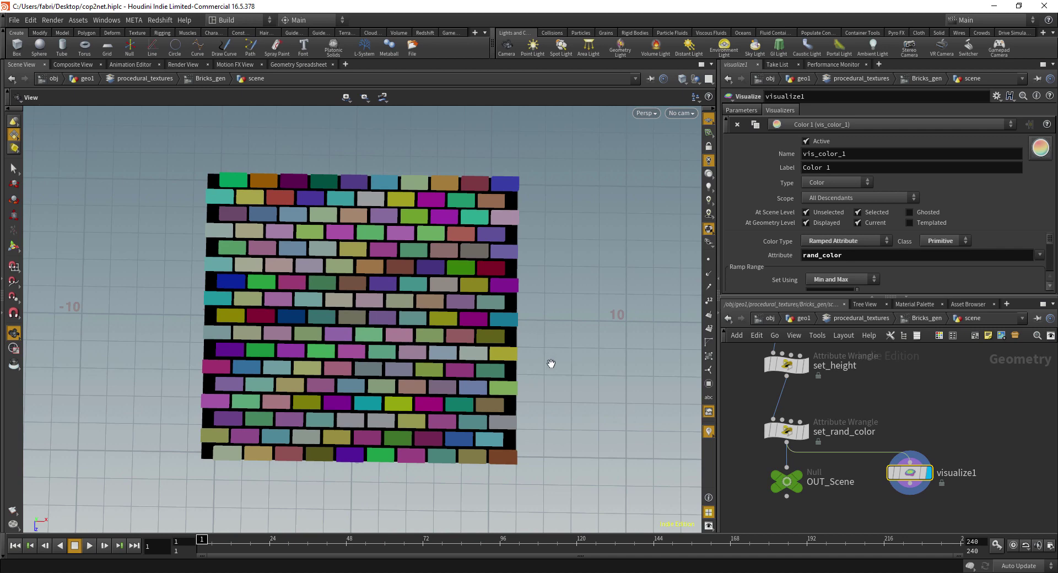
{"action": "left_click_drag", "start_coordinate": [550, 364], "coordinate": [520, 338]}
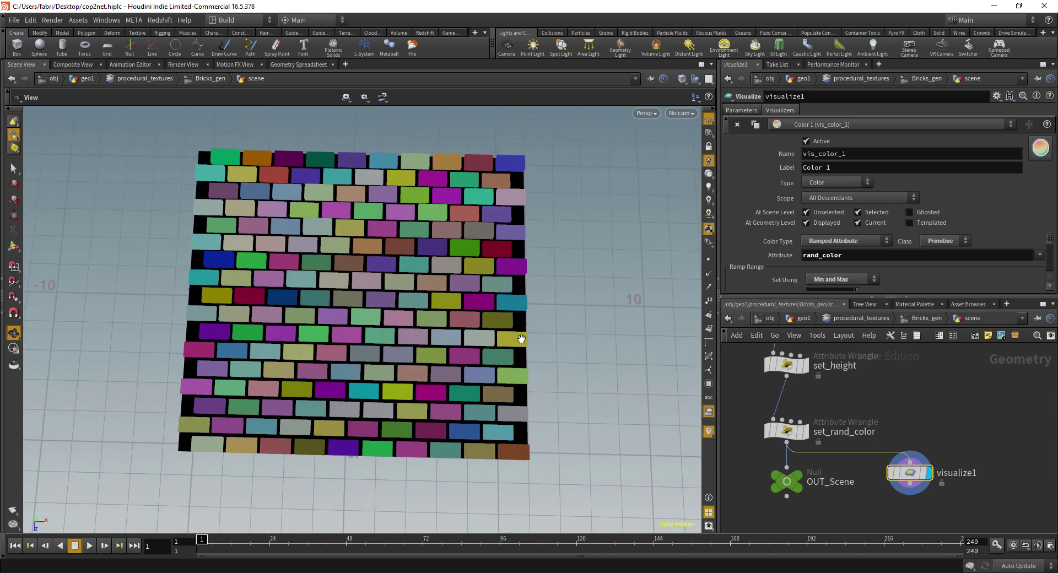
Step: Display the OUT_Scene null in the scene view and check its node information
{"action": "left_click", "coordinate": [802, 483]}
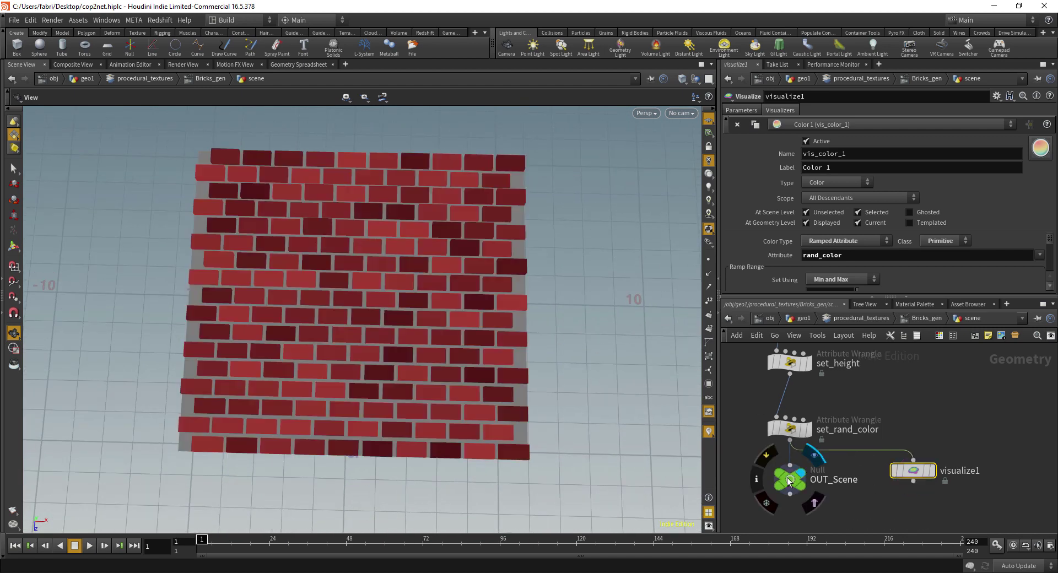
{"action": "left_click", "coordinate": [787, 479]}
{"action": "left_click", "coordinate": [756, 479]}
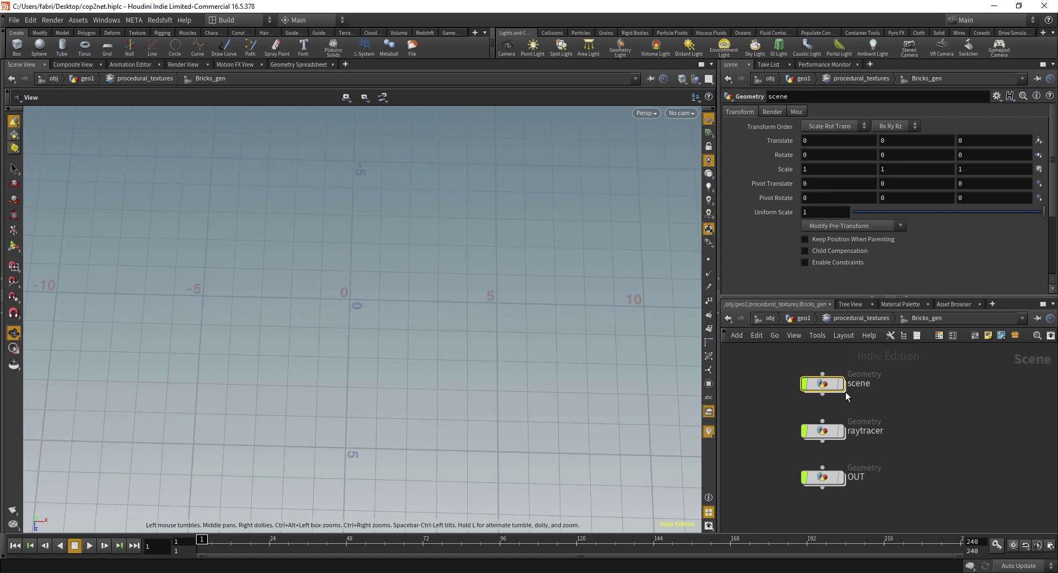
Step: Return to Bricks_gen, open the raytracer network and bring the plane volumes feeding merge1 into focus
{"action": "double_click", "coordinate": [822, 431]}
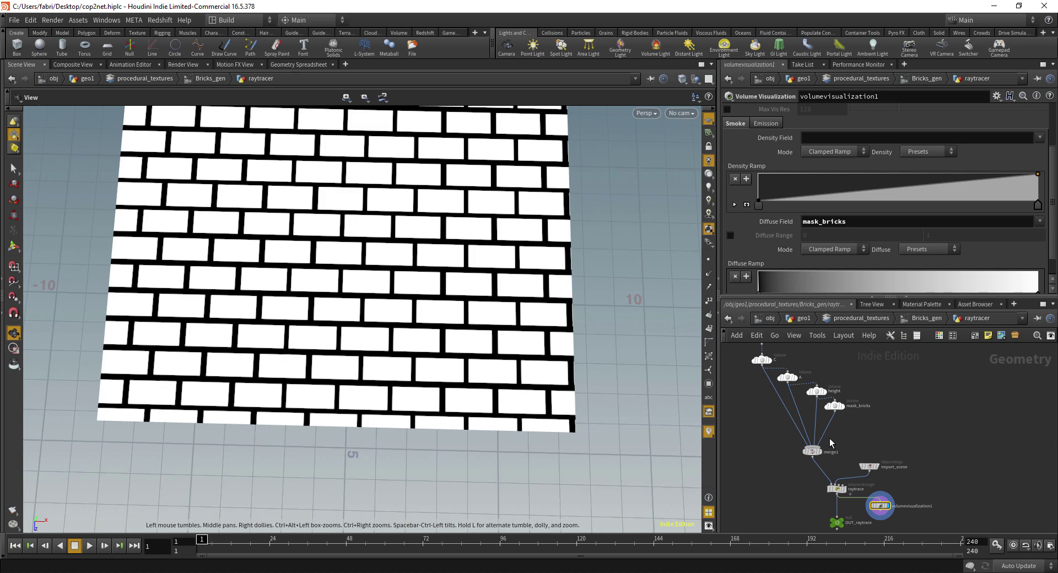
{"action": "middle_click_drag", "start_coordinate": [843, 426], "coordinate": [882, 455]}
{"action": "scroll", "coordinate": [889, 451], "scroll_direction": "up", "scroll_amount": 2}
{"action": "scroll", "coordinate": [882, 455], "scroll_direction": "down", "scroll_amount": 1}
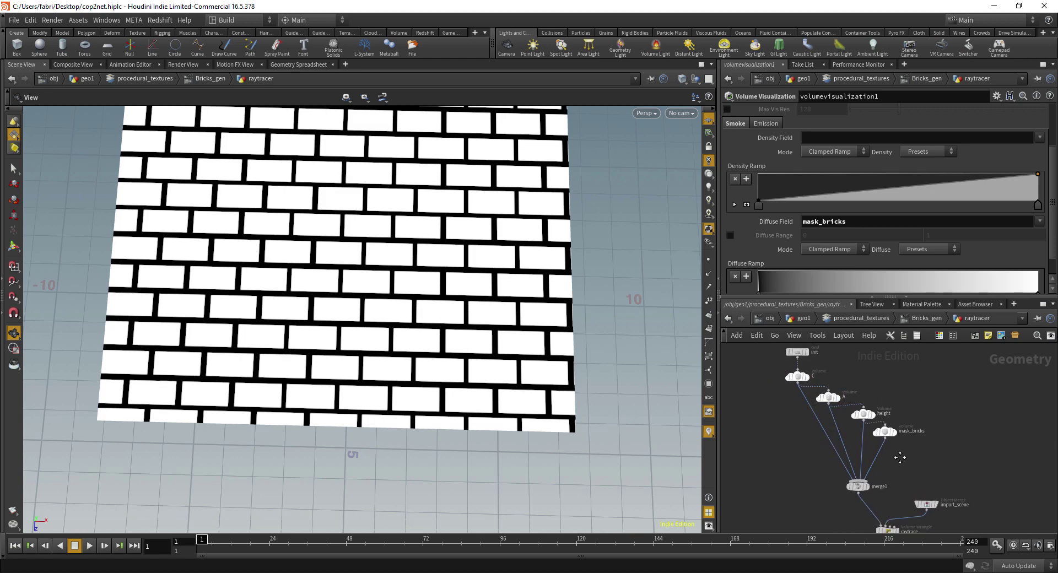
{"action": "middle_click_drag", "start_coordinate": [904, 459], "coordinate": [880, 442]}
{"action": "scroll", "coordinate": [880, 443], "scroll_direction": "up", "scroll_amount": 2}
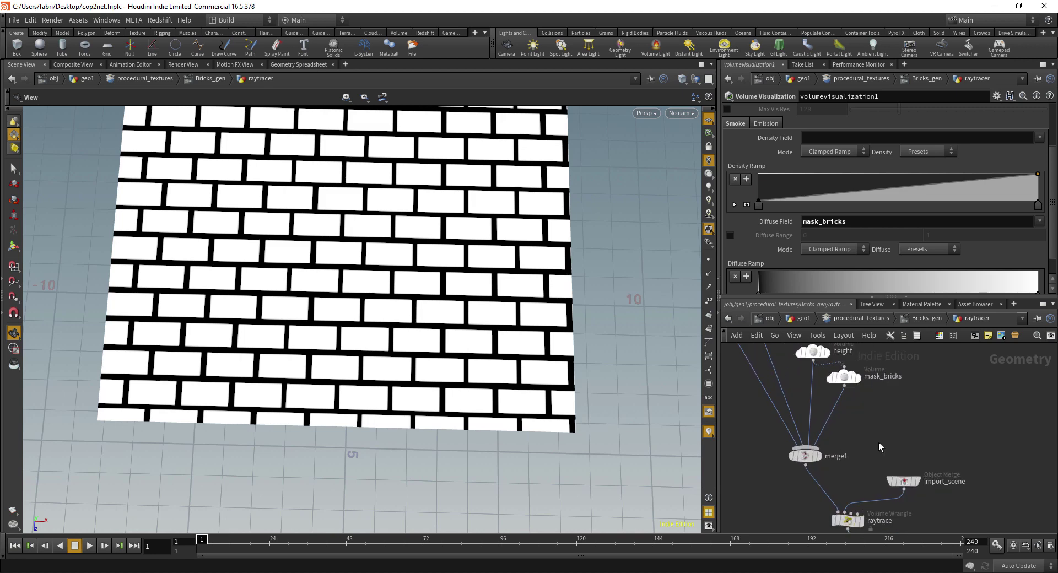
Step: Duplicate the mask_bricks volume with its connection into merge1 and name the copy rand_color
{"action": "middle_click_drag", "start_coordinate": [864, 398], "coordinate": [891, 449]}
{"action": "scroll", "coordinate": [882, 441], "scroll_direction": "down", "scroll_amount": 2}
{"action": "scroll", "coordinate": [888, 448], "scroll_direction": "up", "scroll_amount": 1}
{"action": "scroll", "coordinate": [882, 448], "scroll_direction": "up", "scroll_amount": 1}
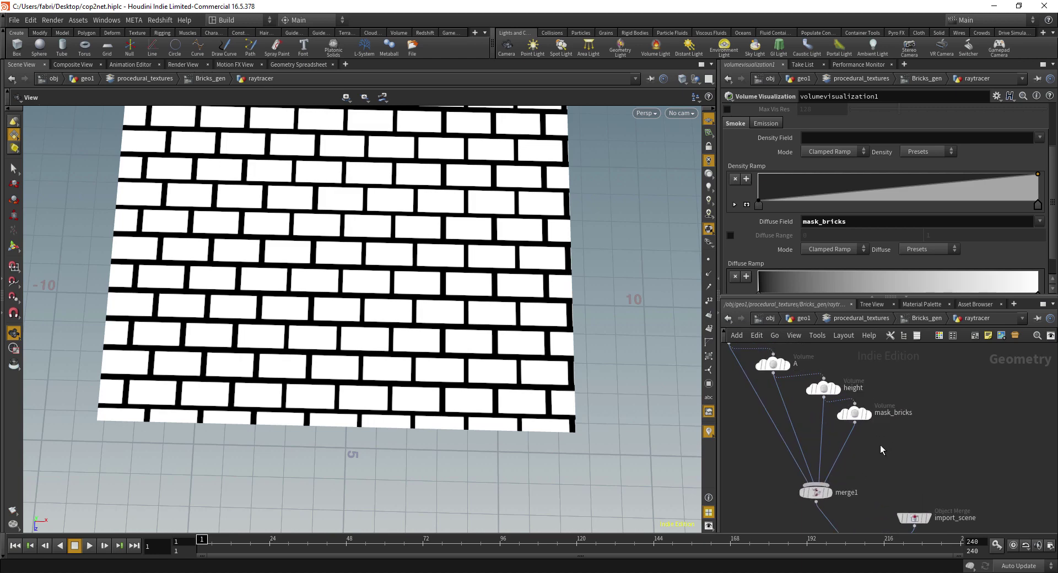
{"action": "mouse_move", "coordinate": [855, 415]}
{"action": "left_click_drag", "start_coordinate": [854, 415], "coordinate": [790, 492], "text": "alt"}
{"action": "scroll", "coordinate": [906, 464], "scroll_direction": "up", "scroll_amount": 2}
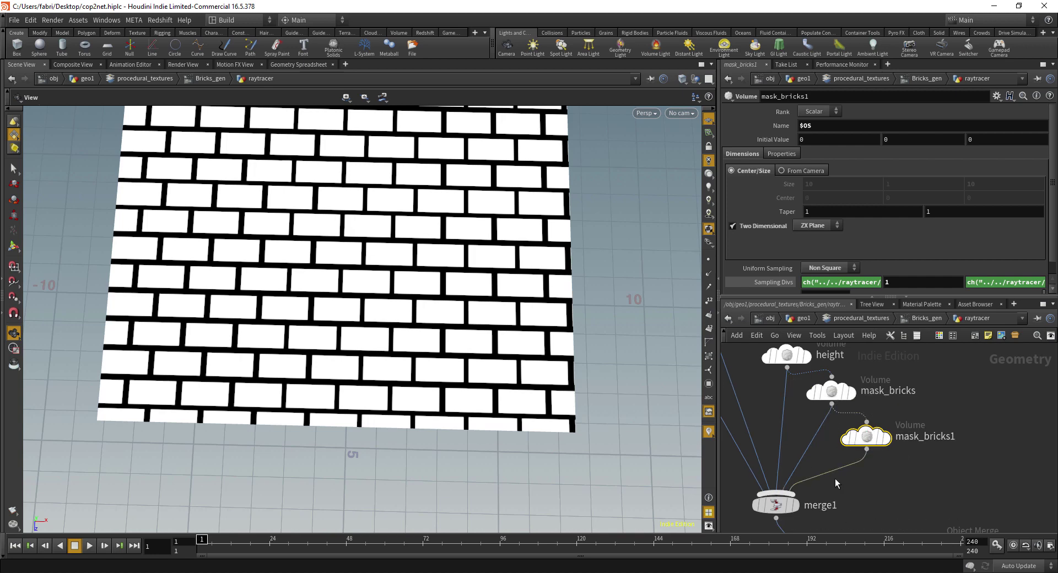
{"action": "double_click", "coordinate": [915, 436]}
{"action": "type", "text": "rand_color"}
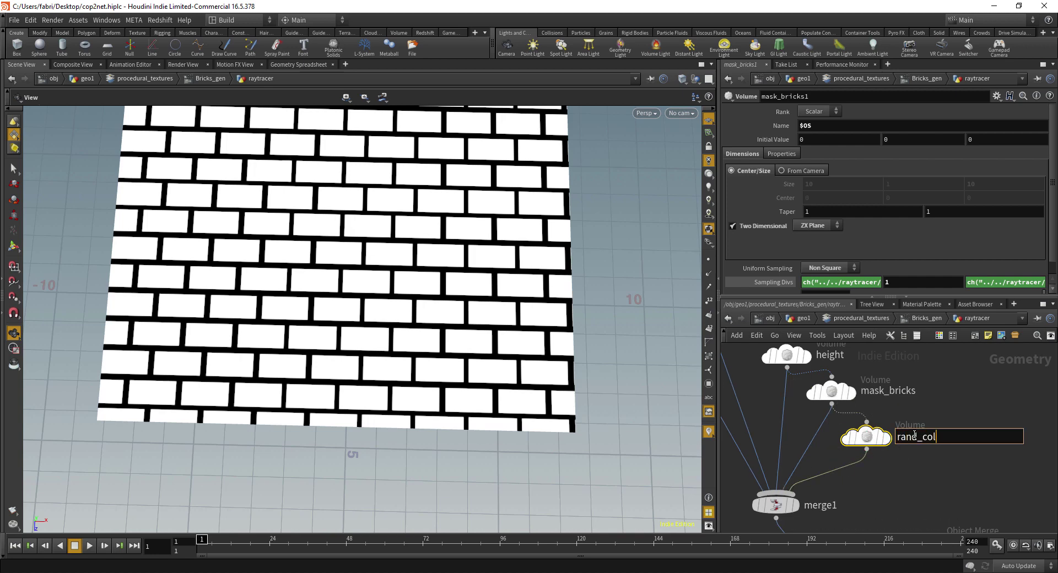
{"action": "key", "text": "Return"}
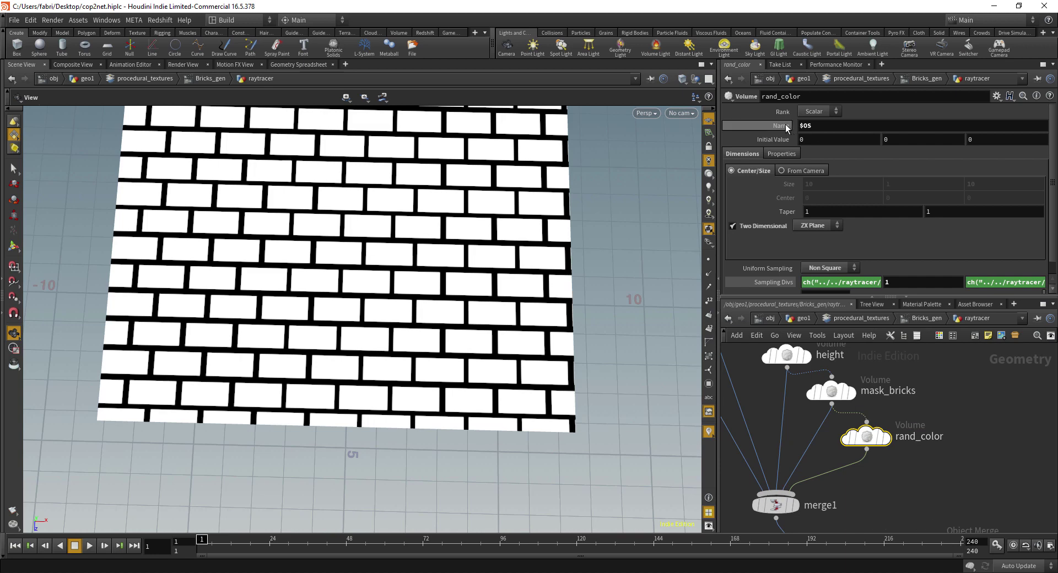
Step: Set the rand_color volume's Rank to Vector
{"action": "double_click", "coordinate": [807, 126]}
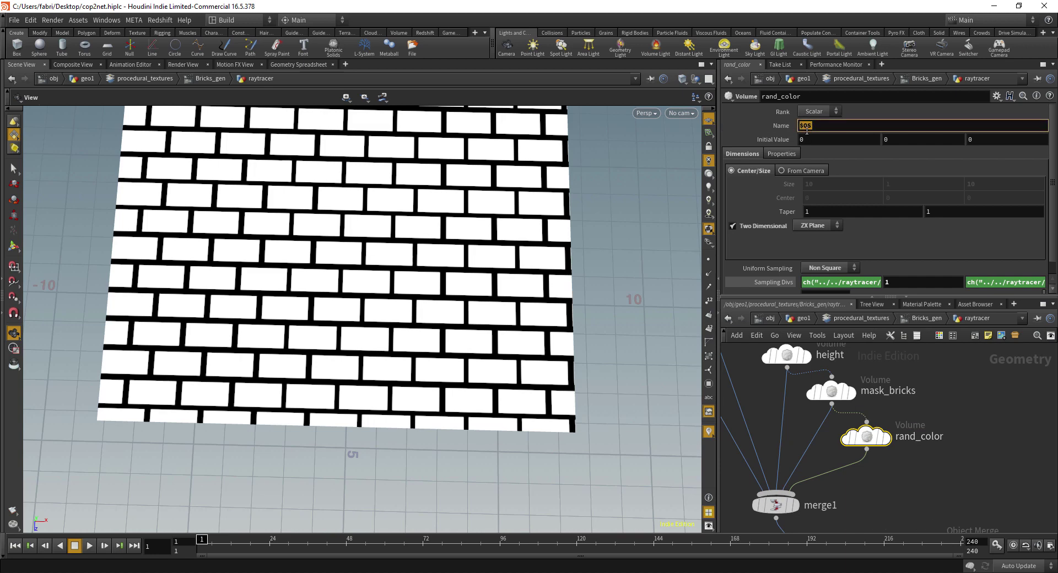
{"action": "left_click", "coordinate": [814, 113]}
{"action": "left_click", "coordinate": [802, 134]}
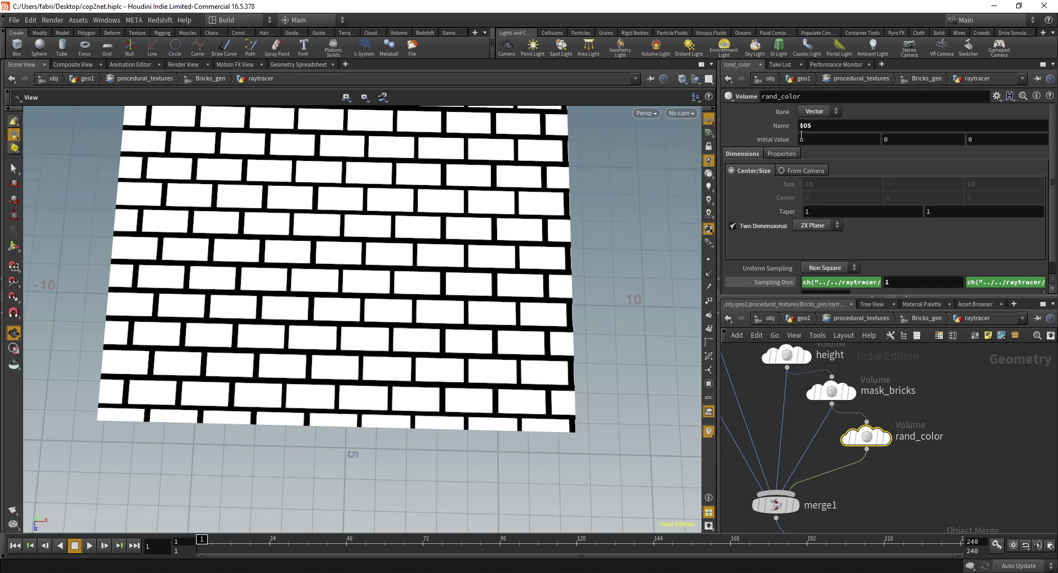
Step: In the raytrace wrangle's VEXpression, paste a copy of the v@C line below the f@mask_bricks line
{"action": "scroll", "coordinate": [928, 432], "scroll_direction": "down", "scroll_amount": 3}
{"action": "middle_click_drag", "start_coordinate": [907, 458], "coordinate": [888, 339]}
{"action": "scroll", "coordinate": [830, 436], "scroll_direction": "up", "scroll_amount": 4}
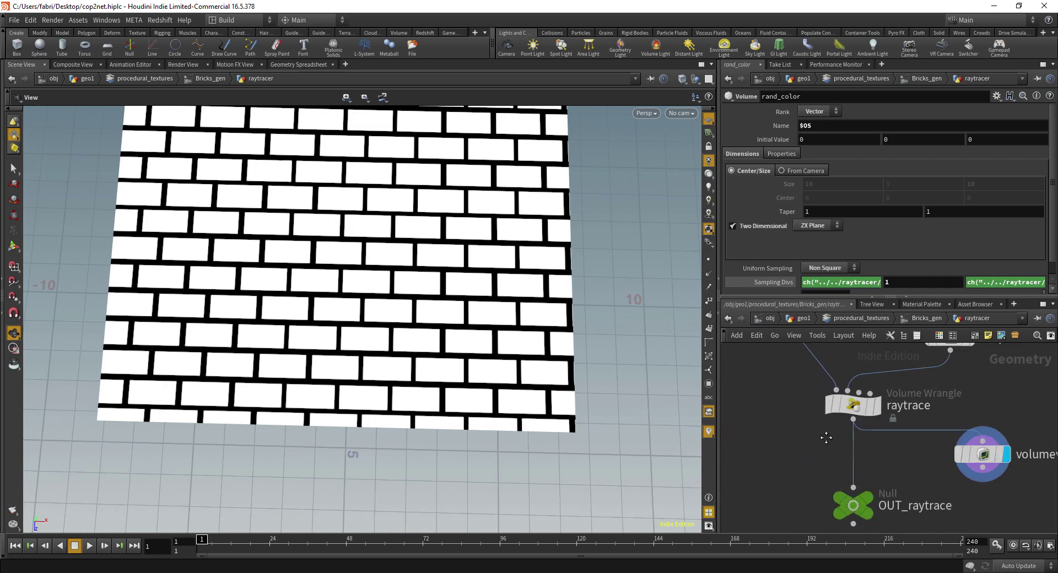
{"action": "middle_click_drag", "start_coordinate": [824, 437], "coordinate": [821, 456]}
{"action": "left_click", "coordinate": [854, 423]}
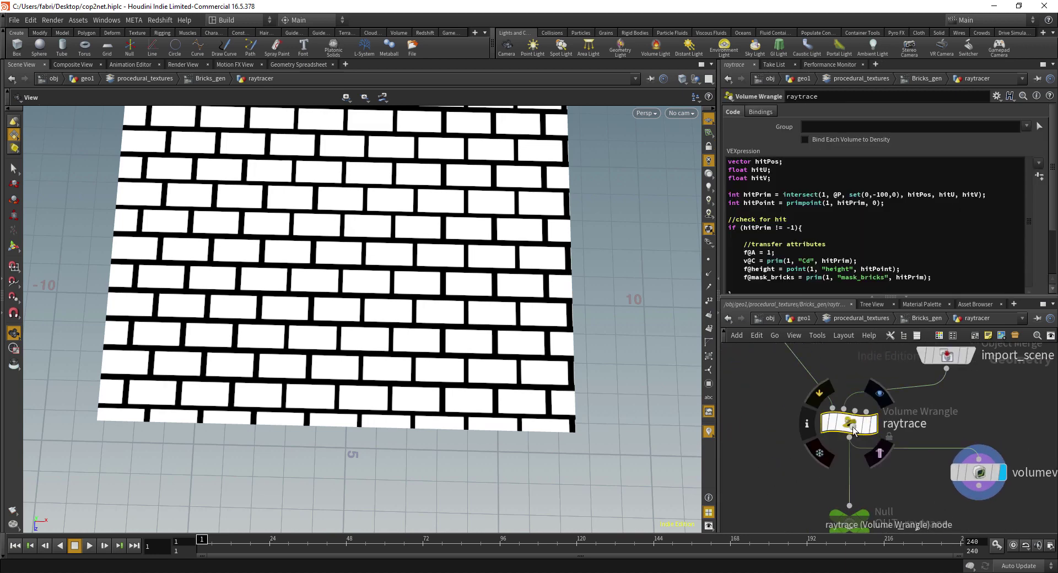
{"action": "left_click_drag", "start_coordinate": [743, 276], "coordinate": [931, 275]}
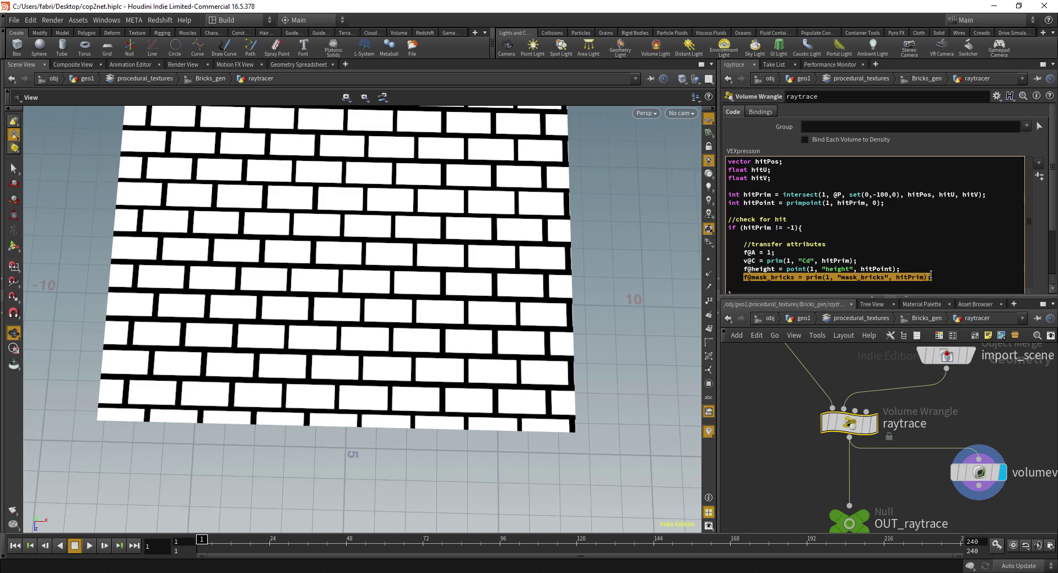
{"action": "left_click", "coordinate": [938, 274]}
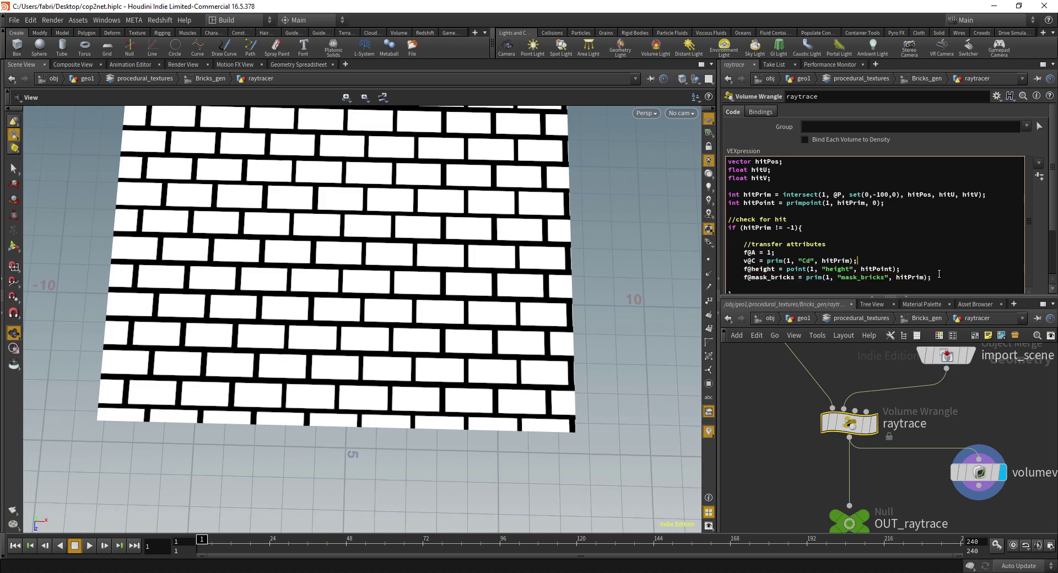
{"action": "key", "text": "ctrl+shift+Left"}
{"action": "key", "text": "ctrl+shift+Left"}
{"action": "key", "text": "ctrl+shift+Left"}
{"action": "key", "text": "ctrl+shift+Left"}
{"action": "key", "text": "ctrl+shift+Left"}
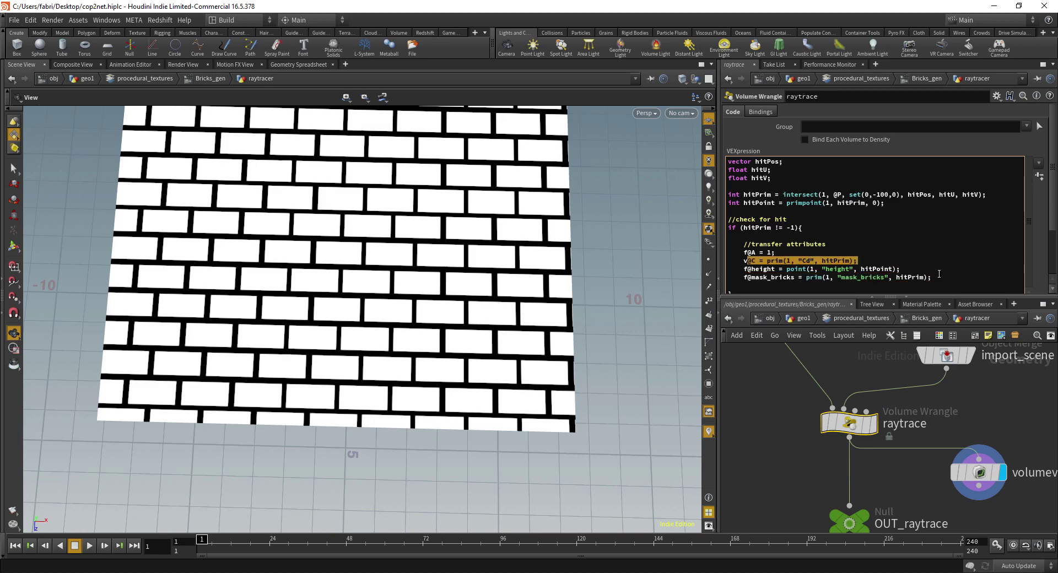
{"action": "key", "text": "ctrl+c"}
{"action": "key", "text": "Down"}
{"action": "key", "text": "Down"}
{"action": "key", "text": "End"}
{"action": "key", "text": "Return"}
{"action": "key", "text": "ctrl+v"}
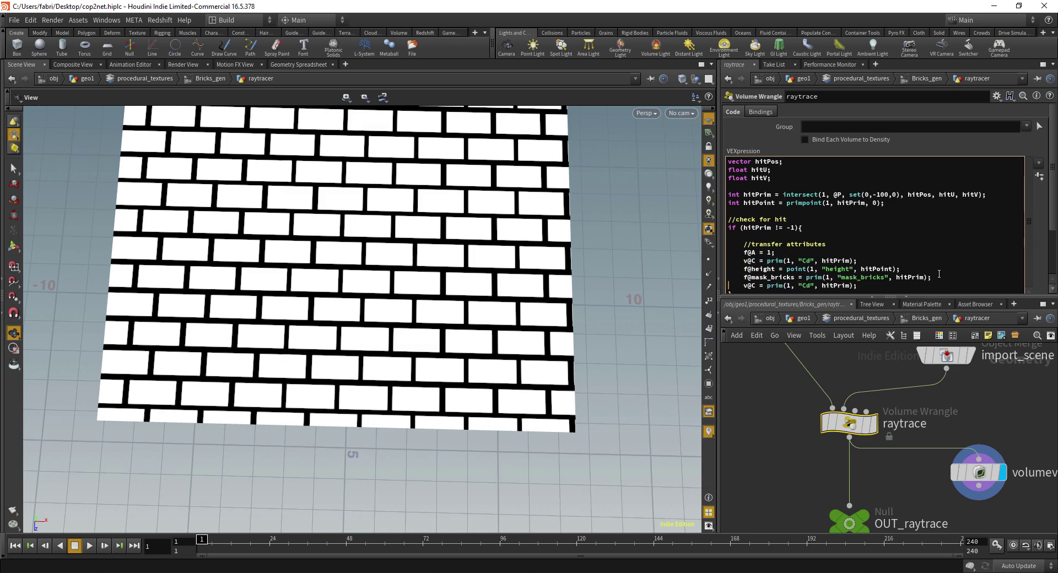
Step: Edit the pasted wrangle line to read v@rand_color = prim(1, "rand_color", hitPrim);
{"action": "type", "text": "rand_colo"}
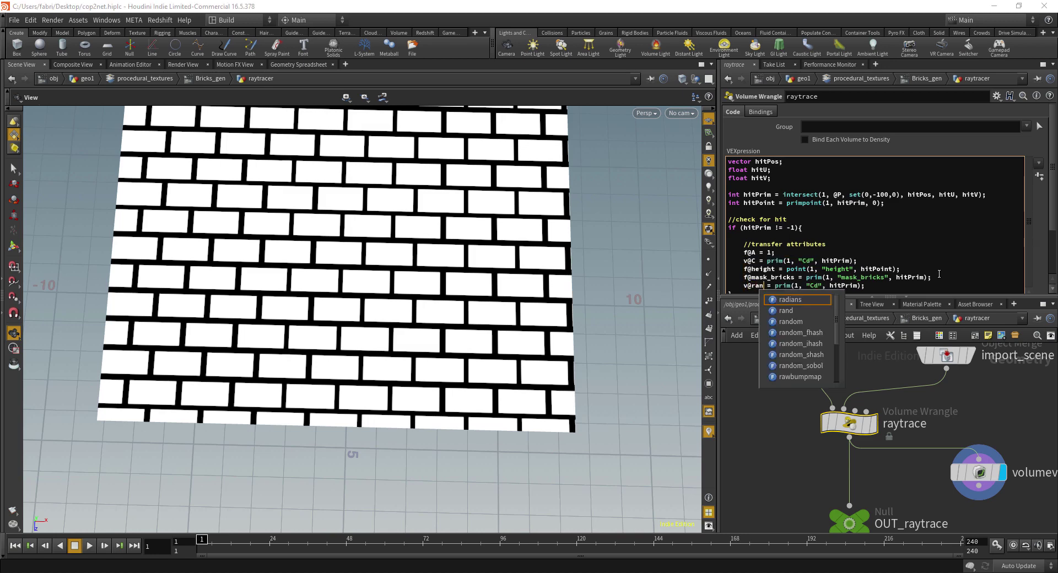
{"action": "type", "text": "r = p"}
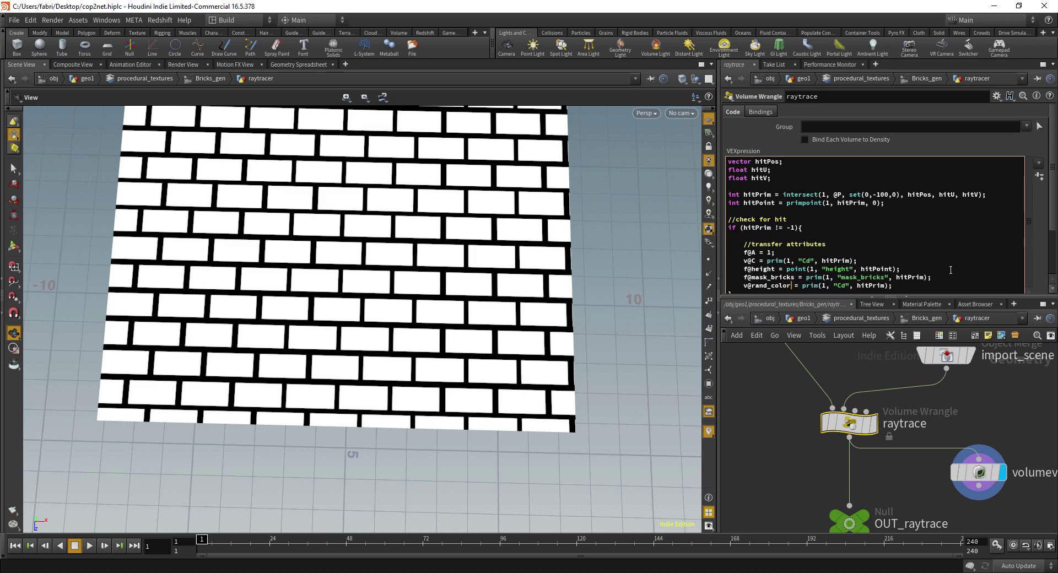
{"action": "type", "text": "rim(1, \"rand_color"}
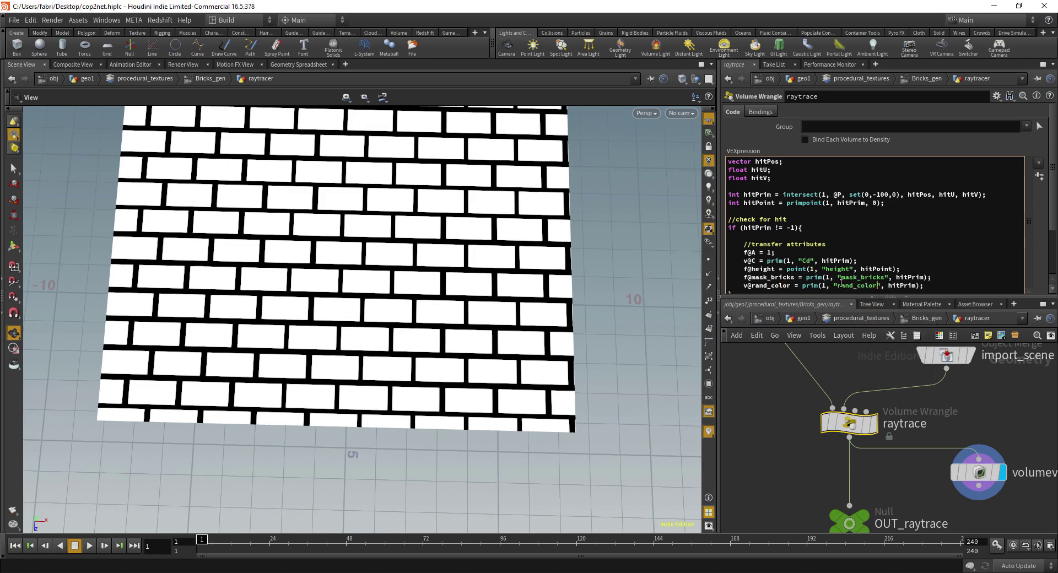
Step: Set volumevisualization1's Diffuse Field to rand_color.* and inspect the brick colors in the scene view
{"action": "middle_click_drag", "start_coordinate": [941, 405], "coordinate": [853, 391]}
{"action": "left_click", "coordinate": [897, 457]}
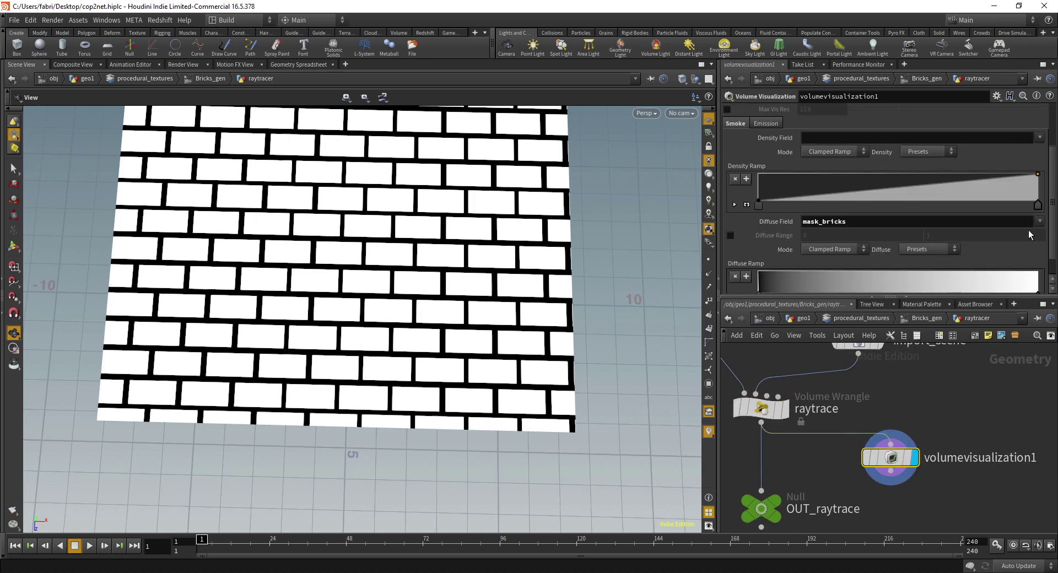
{"action": "scroll", "coordinate": [1028, 234], "scroll_direction": "down", "scroll_amount": 1}
{"action": "left_click", "coordinate": [1041, 197]}
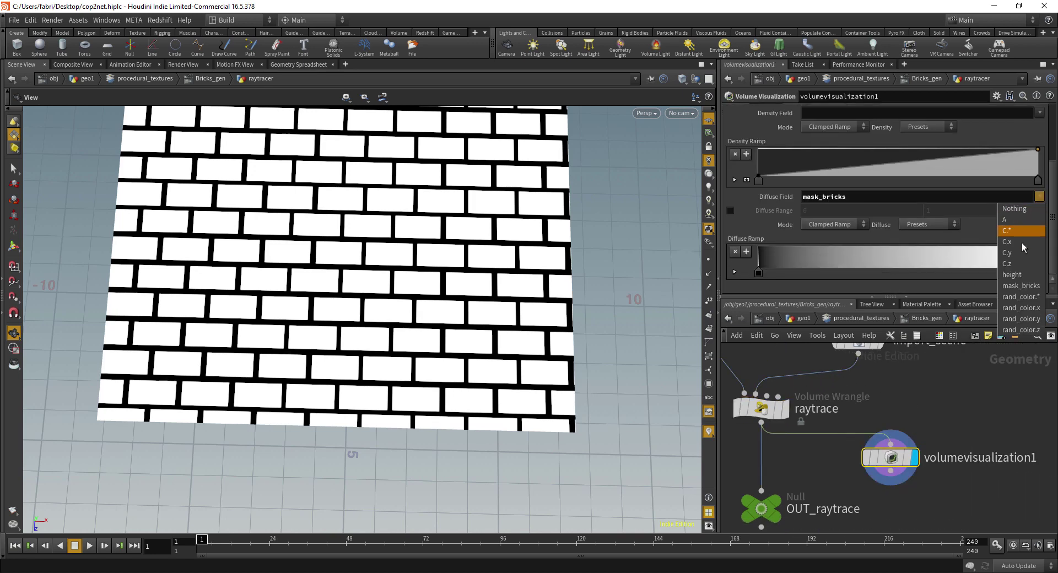
{"action": "left_click", "coordinate": [1032, 299]}
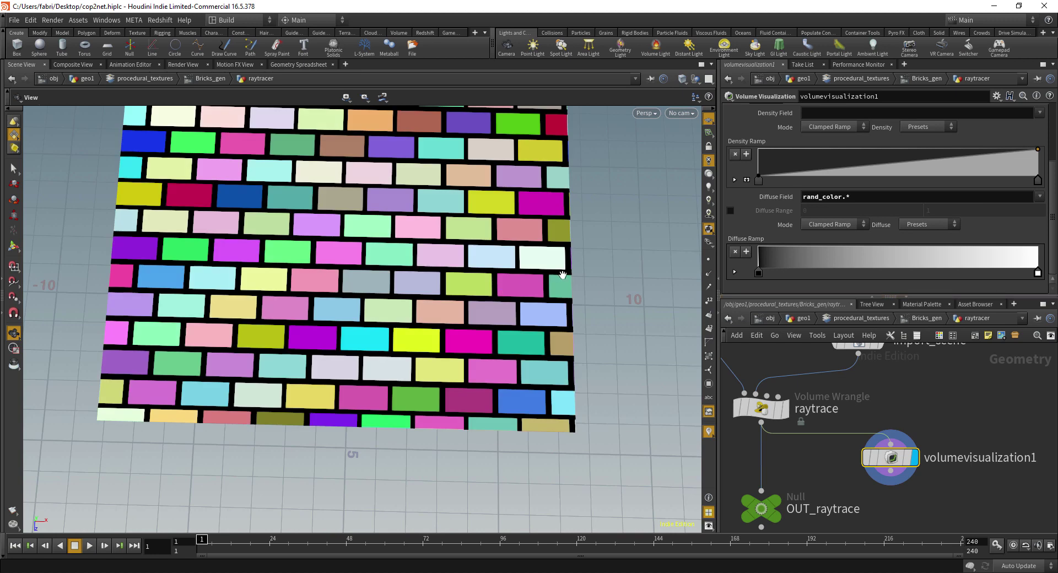
{"action": "scroll", "coordinate": [534, 300], "scroll_direction": "down", "scroll_amount": 3}
{"action": "left_click_drag", "start_coordinate": [533, 300], "coordinate": [499, 284]}
Step: Return to the procedural_textures network and show the composite view
{"action": "left_click", "coordinate": [920, 320]}
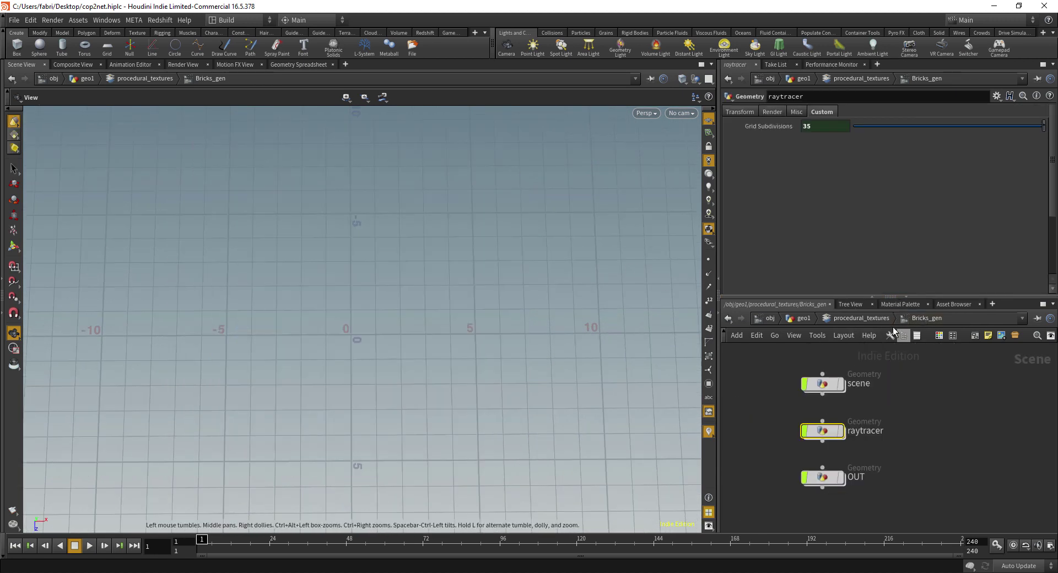
{"action": "left_click", "coordinate": [876, 319]}
{"action": "middle_click_drag", "start_coordinate": [766, 385], "coordinate": [769, 365]}
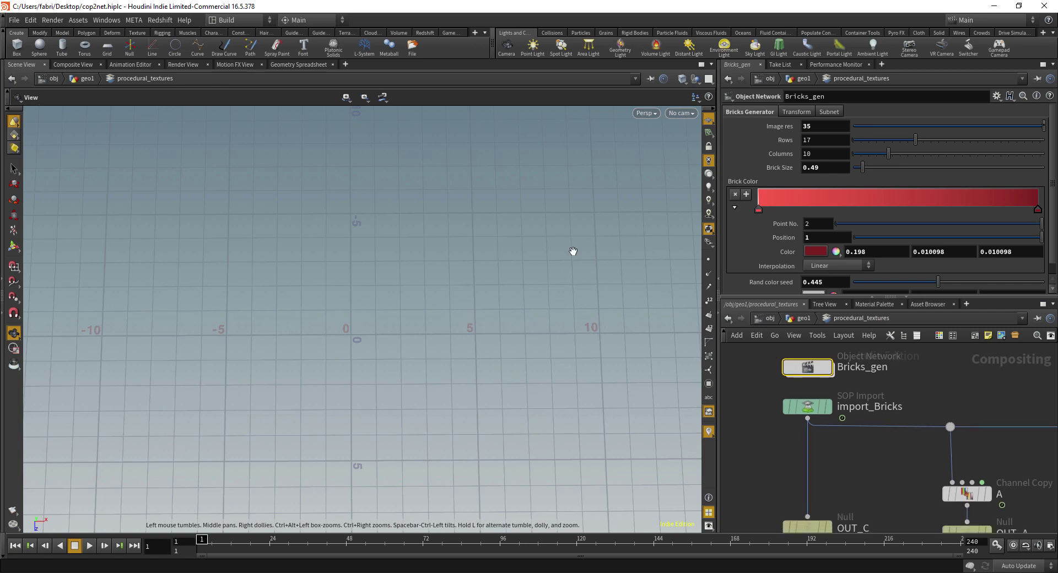
{"action": "left_click", "coordinate": [72, 65]}
{"action": "middle_click_drag", "start_coordinate": [766, 409], "coordinate": [742, 386]}
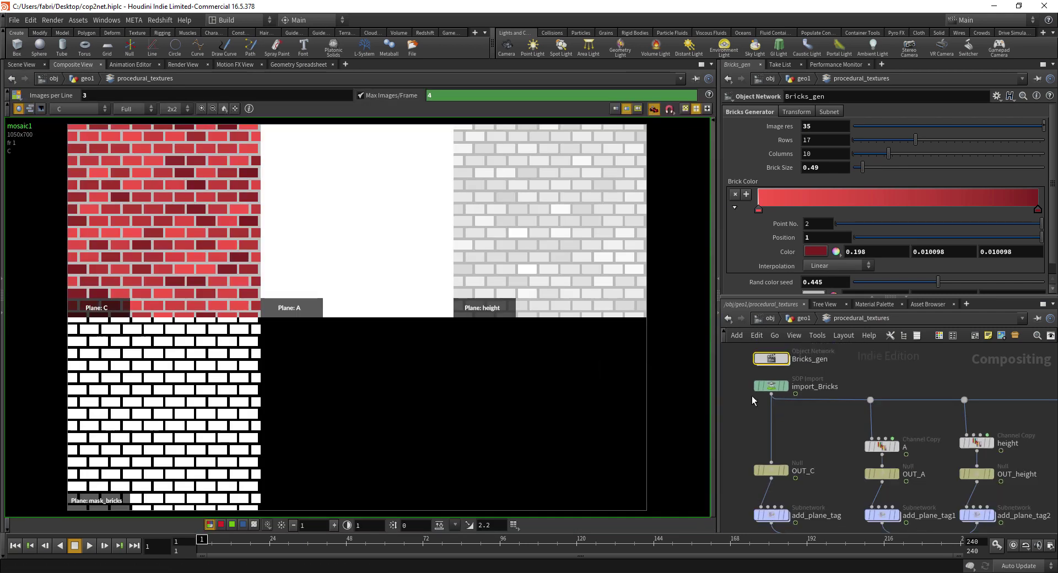
Step: Update import_Bricks' image planes from the SOP and display its rand_color plane in the composite view
{"action": "left_click", "coordinate": [778, 389]}
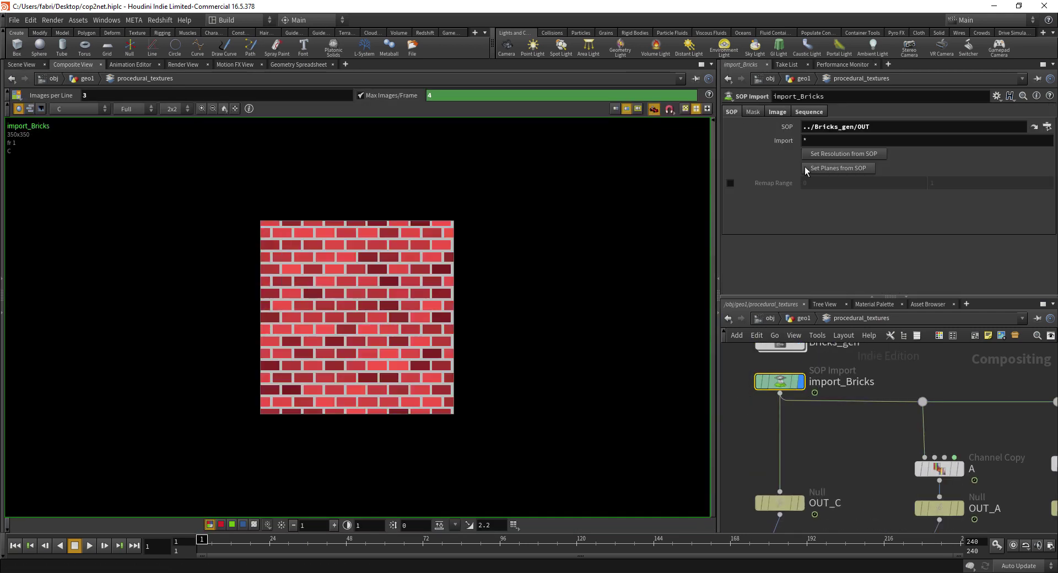
{"action": "left_click", "coordinate": [774, 111]}
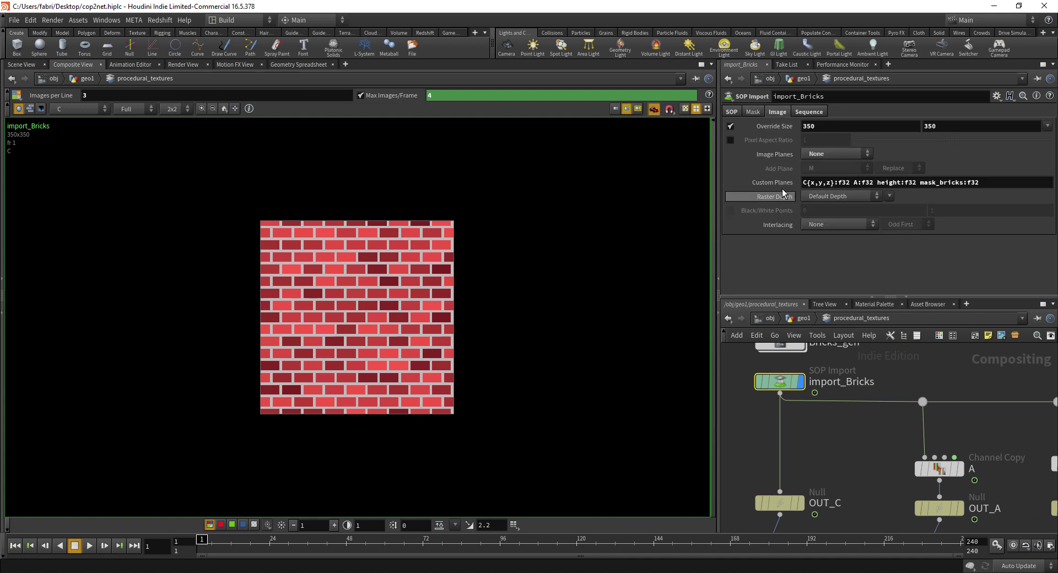
{"action": "left_click", "coordinate": [734, 113]}
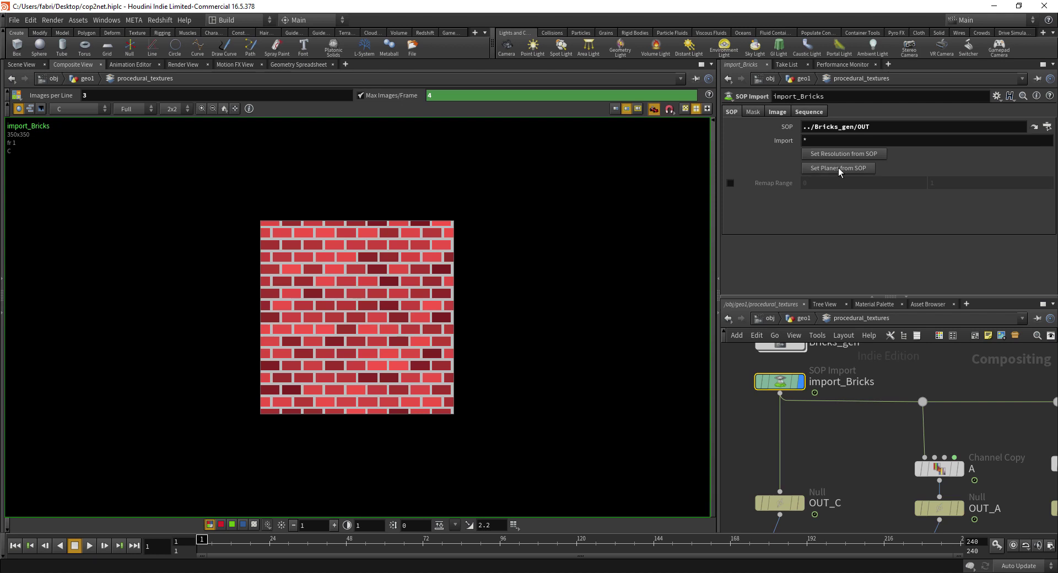
{"action": "left_click", "coordinate": [91, 108]}
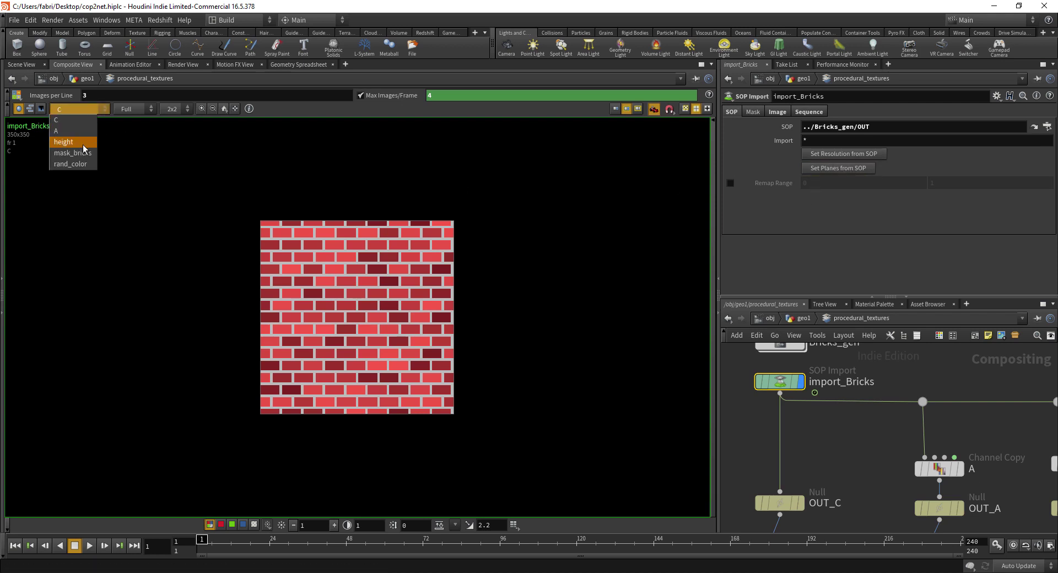
{"action": "left_click", "coordinate": [72, 163]}
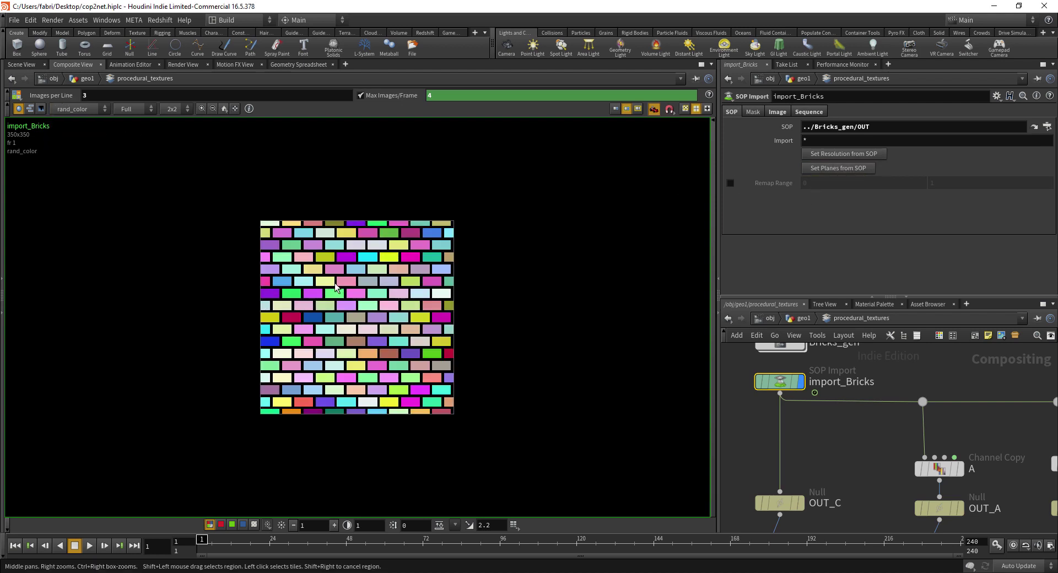
Step: Duplicate the maks_bricks, OUT_mask_bricks and add_plane_tag3 branch beside the original and add a dot to its input wire
{"action": "middle_click_drag", "start_coordinate": [859, 438], "coordinate": [828, 413]}
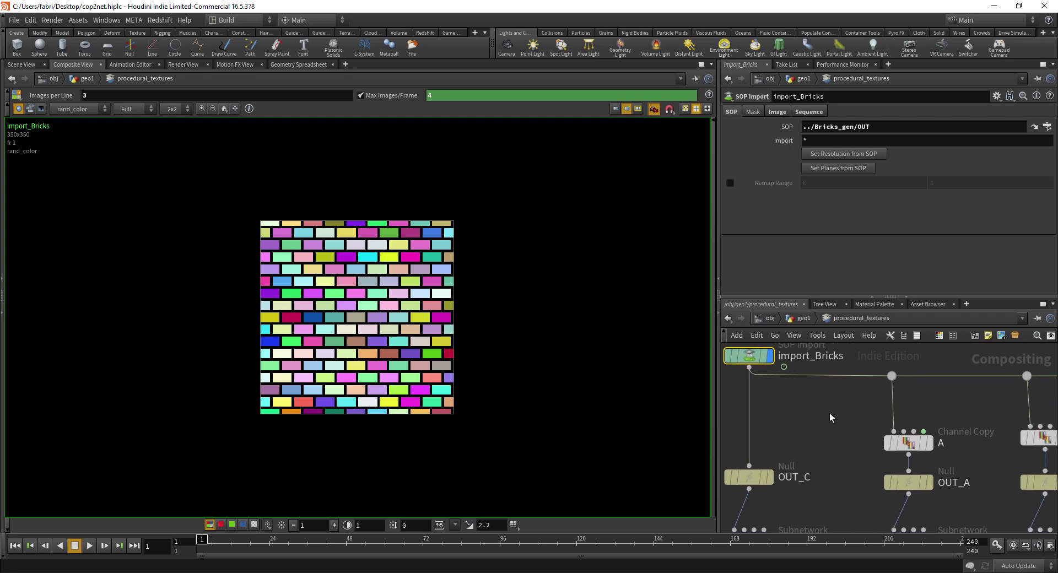
{"action": "scroll", "coordinate": [822, 414], "scroll_direction": "down", "scroll_amount": 4}
{"action": "middle_click_drag", "start_coordinate": [973, 474], "coordinate": [864, 444]}
{"action": "middle_click_drag", "start_coordinate": [932, 462], "coordinate": [883, 470]}
{"action": "scroll", "coordinate": [883, 471], "scroll_direction": "up", "scroll_amount": 2}
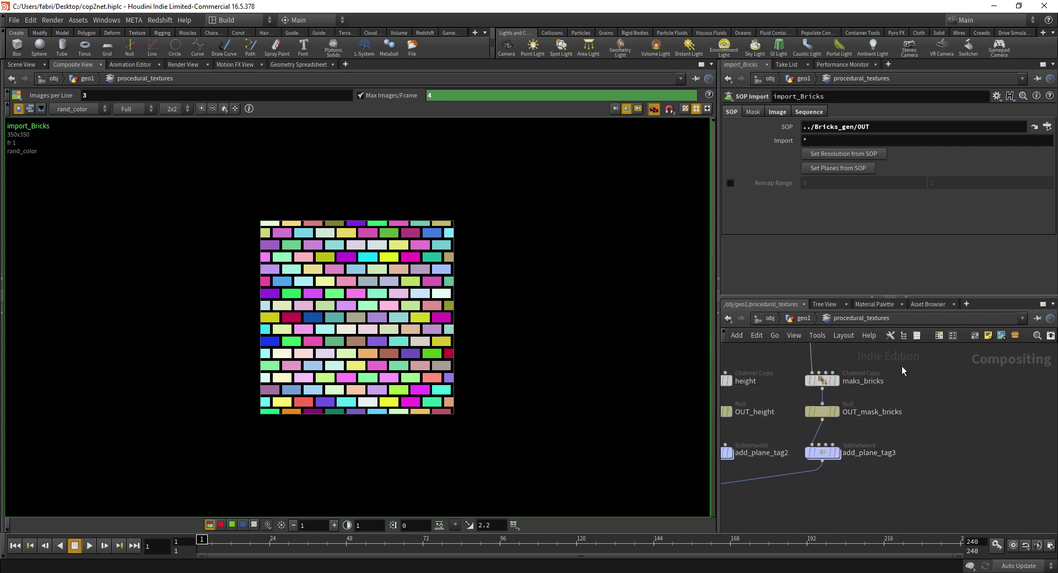
{"action": "left_click_drag", "start_coordinate": [902, 366], "coordinate": [837, 448]}
{"action": "middle_click_drag", "start_coordinate": [905, 380], "coordinate": [897, 414]}
{"action": "left_click_drag", "start_coordinate": [814, 414], "coordinate": [943, 414], "text": "alt"}
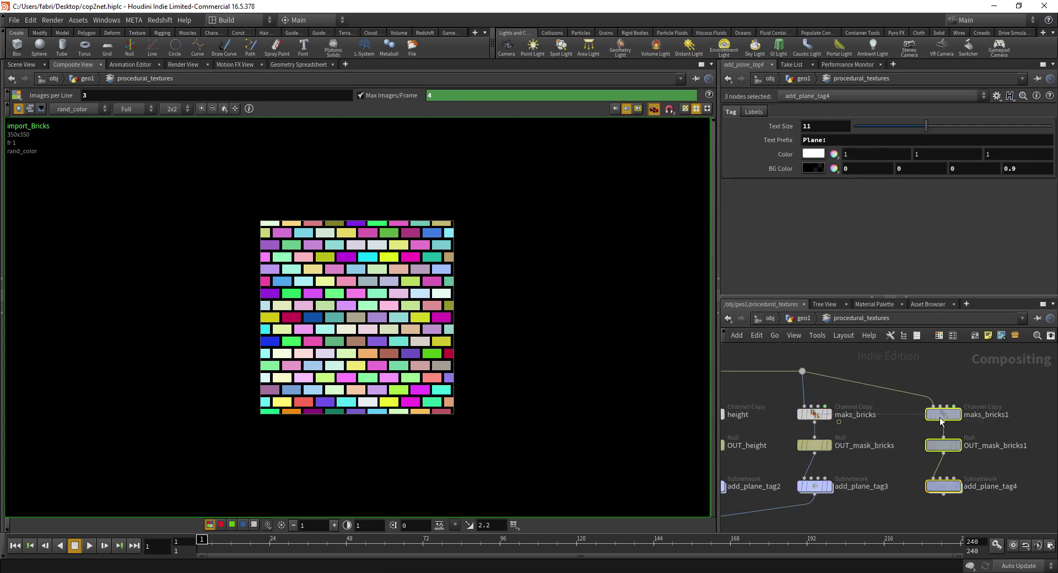
{"action": "left_click_drag", "start_coordinate": [882, 383], "coordinate": [917, 371]}
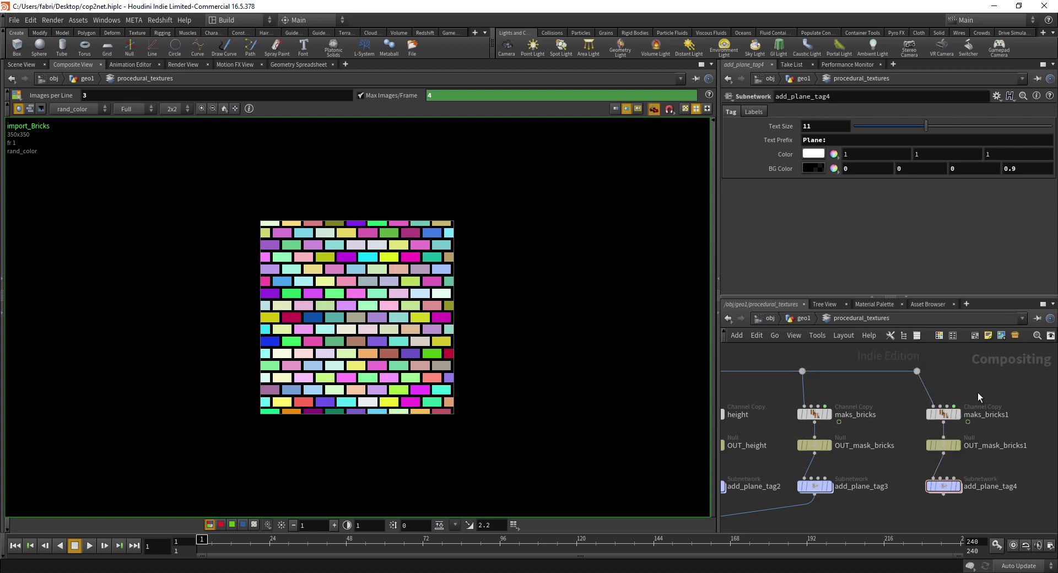
Step: Rename the duplicated channel copy node as rand_color and its null as OUT_rand_color
{"action": "double_click", "coordinate": [989, 414]}
{"action": "type", "text": "rand_co"}
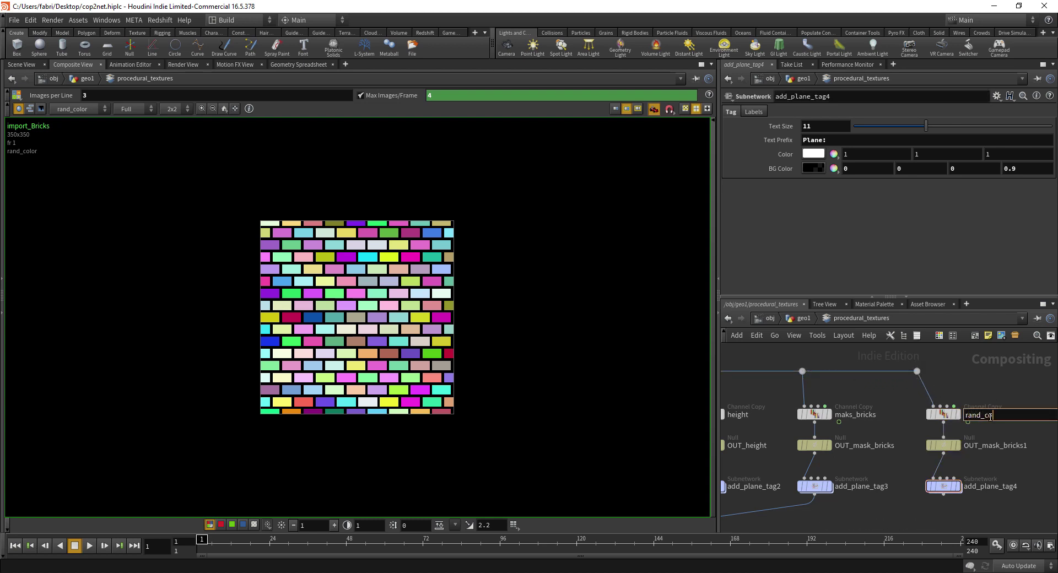
{"action": "type", "text": "lor"}
{"action": "key", "text": "Return"}
{"action": "double_click", "coordinate": [987, 446]}
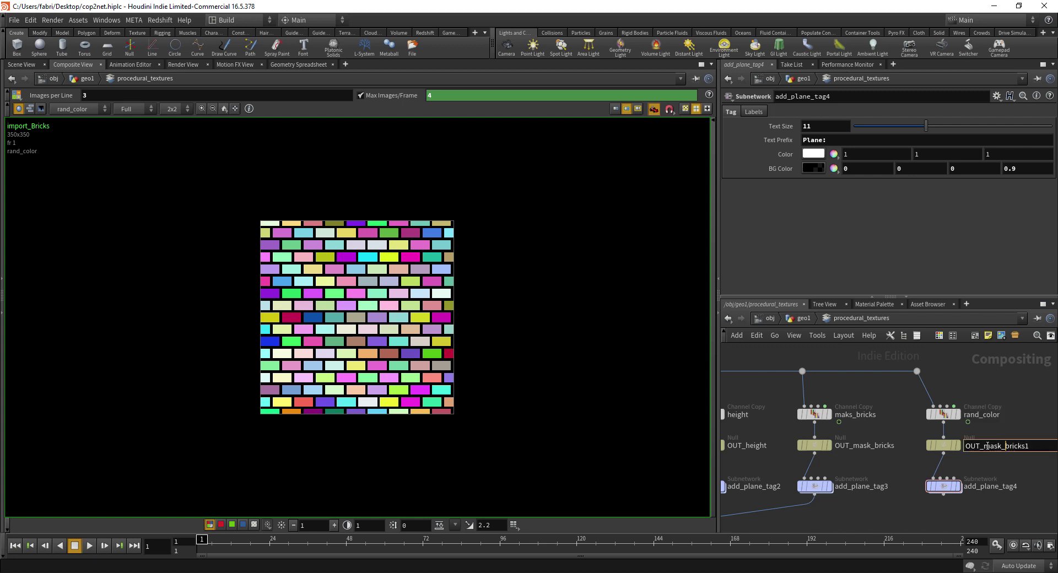
{"action": "double_click", "coordinate": [988, 446]}
{"action": "type", "text": "rand_color"}
{"action": "key", "text": "Return"}
Step: Set the rand_color channel copy's Source to Input 1 : rand_color
{"action": "left_click", "coordinate": [944, 414]}
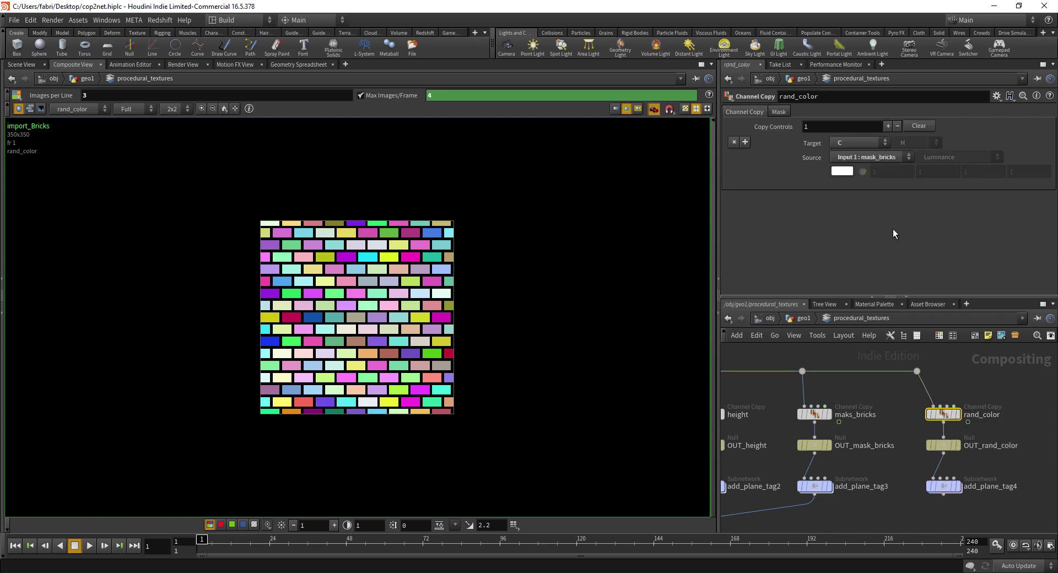
{"action": "left_click", "coordinate": [890, 158]}
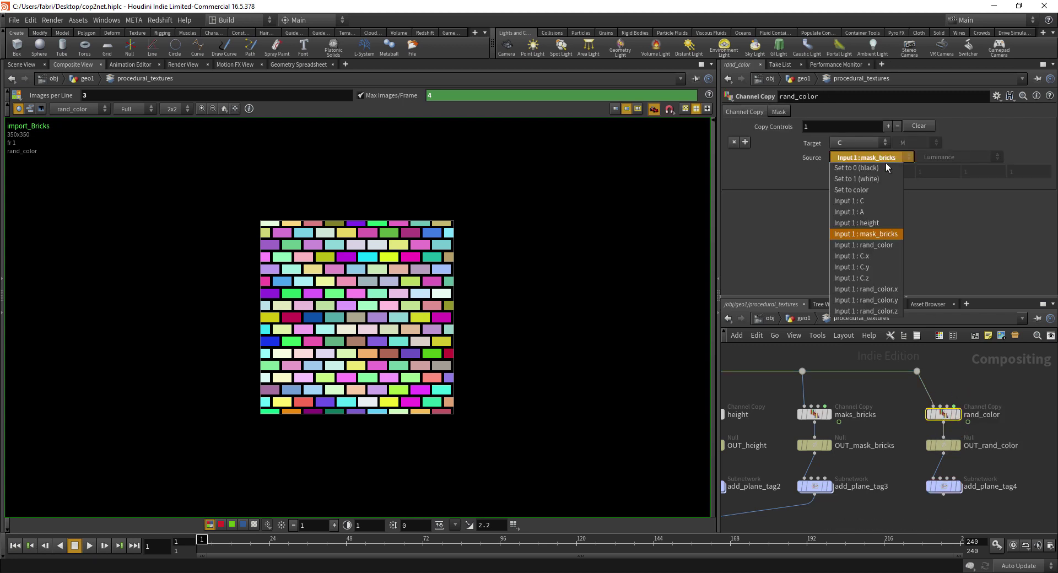
{"action": "left_click", "coordinate": [880, 245]}
{"action": "middle_click_drag", "start_coordinate": [1013, 426], "coordinate": [989, 407]}
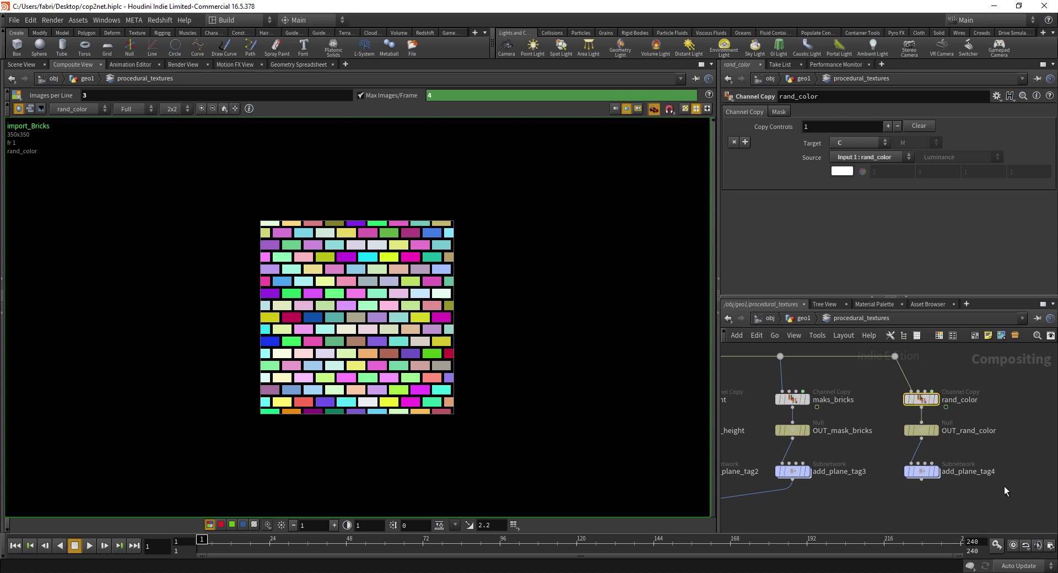
Step: Connect the rand_color branch's add_plane_tag4 to switch1 and display mosaic1 in the composite view
{"action": "middle_click_drag", "start_coordinate": [1004, 486], "coordinate": [1011, 467]}
{"action": "middle_click_drag", "start_coordinate": [904, 497], "coordinate": [993, 464]}
{"action": "scroll", "coordinate": [995, 464], "scroll_direction": "down", "scroll_amount": 1}
{"action": "left_click", "coordinate": [1014, 434]}
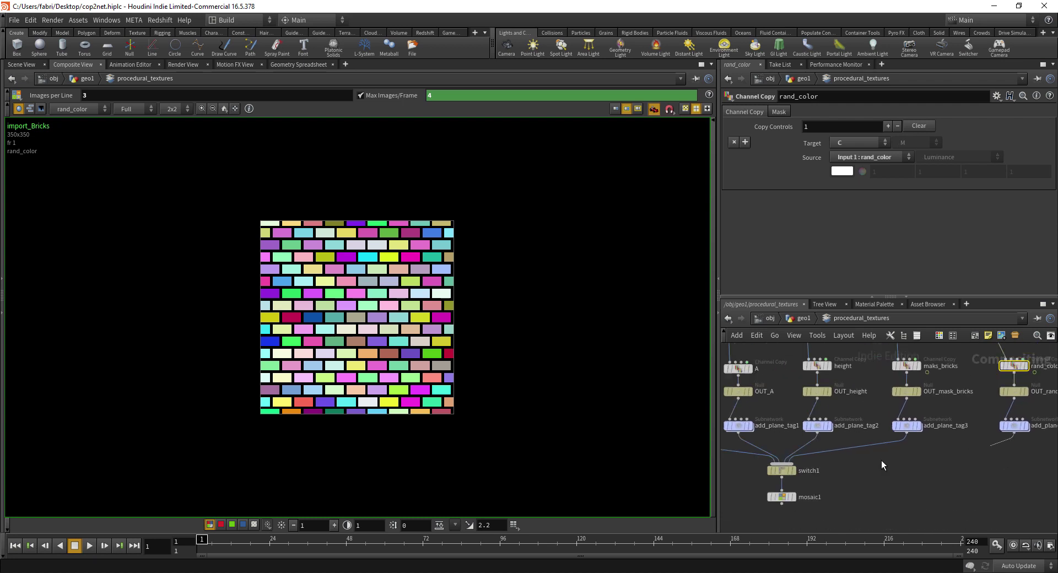
{"action": "middle_click_drag", "start_coordinate": [782, 498], "coordinate": [809, 492]}
{"action": "left_click", "coordinate": [809, 492]}
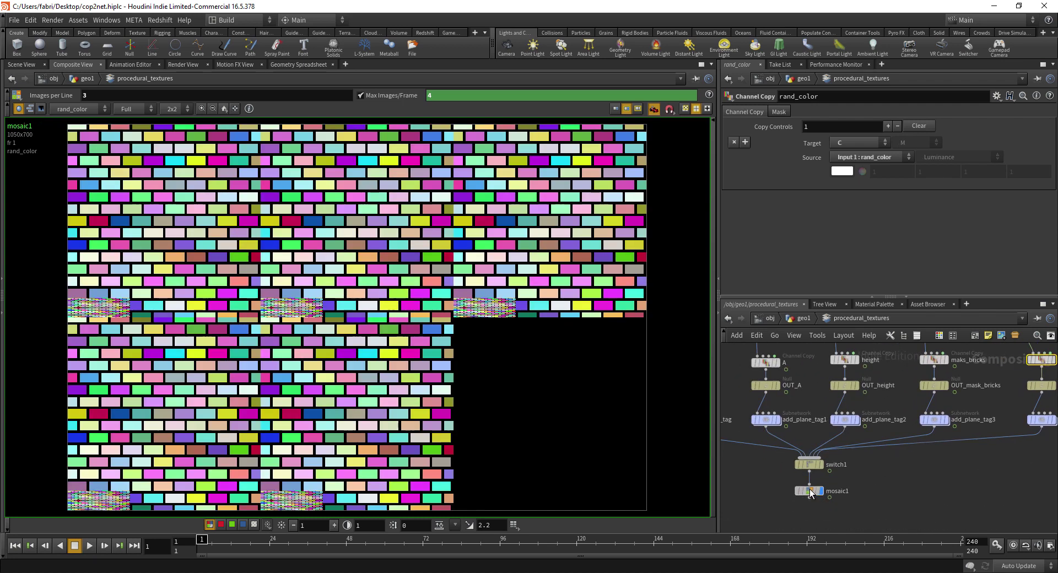
Step: Switch the composite view to plane C and examine the mosaic of all labelled output planes
{"action": "scroll", "coordinate": [948, 494], "scroll_direction": "down", "scroll_amount": 2}
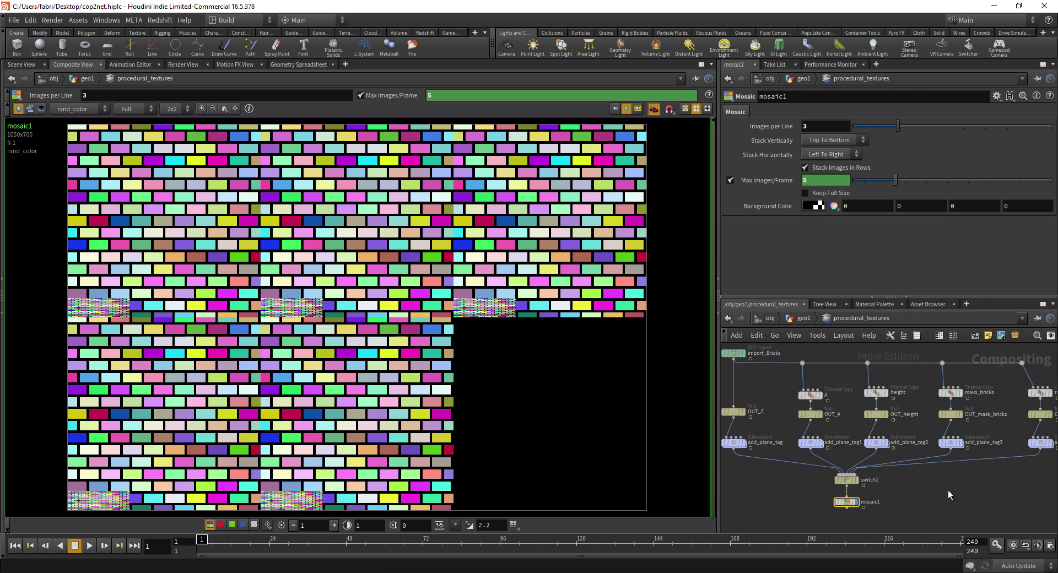
{"action": "scroll", "coordinate": [948, 490], "scroll_direction": "down", "scroll_amount": 1}
{"action": "scroll", "coordinate": [512, 350], "scroll_direction": "up", "scroll_amount": 1}
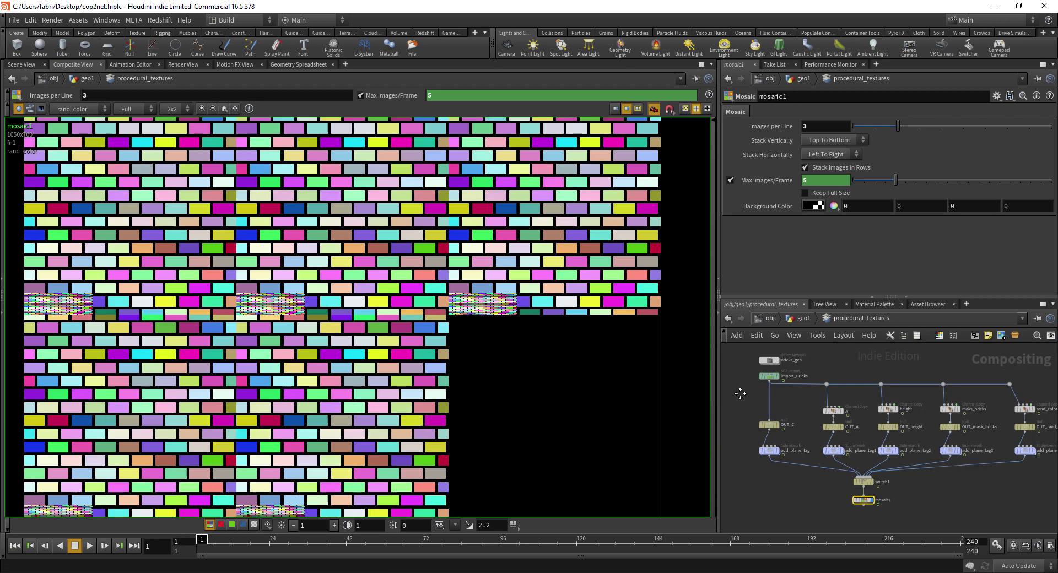
{"action": "scroll", "coordinate": [775, 408], "scroll_direction": "up", "scroll_amount": 2}
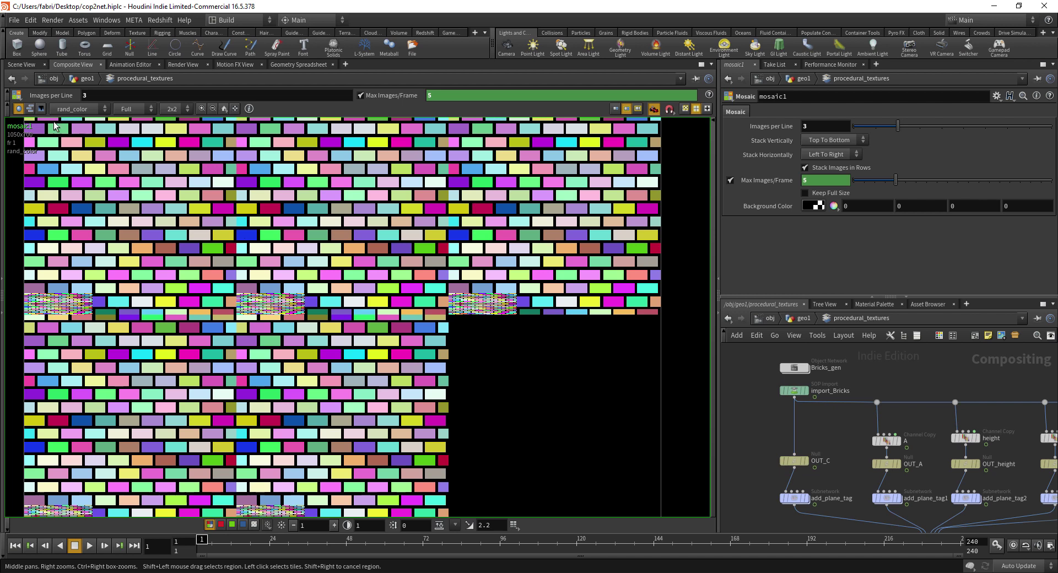
{"action": "left_click", "coordinate": [75, 108]}
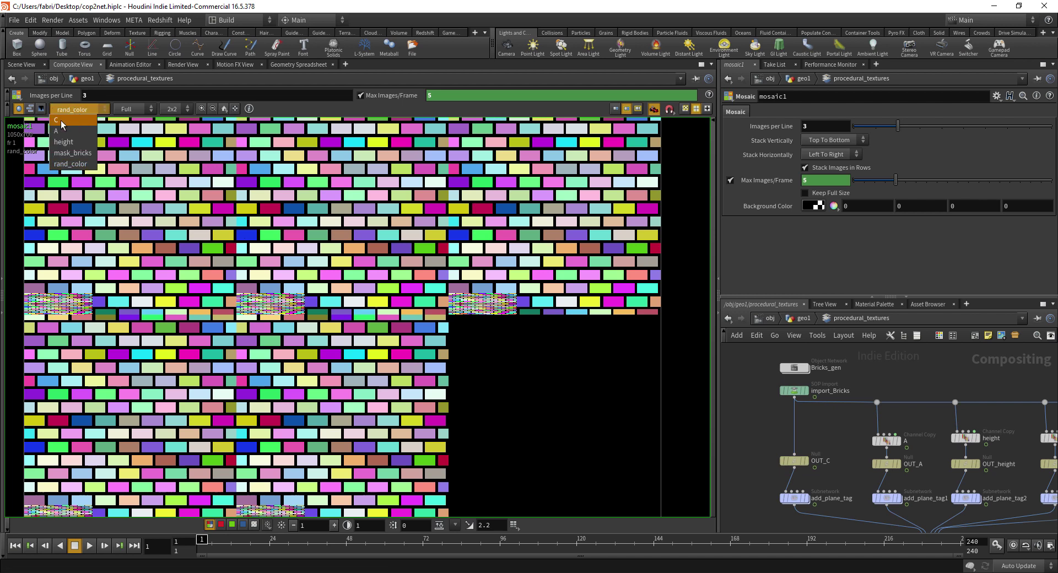
{"action": "left_click", "coordinate": [60, 120]}
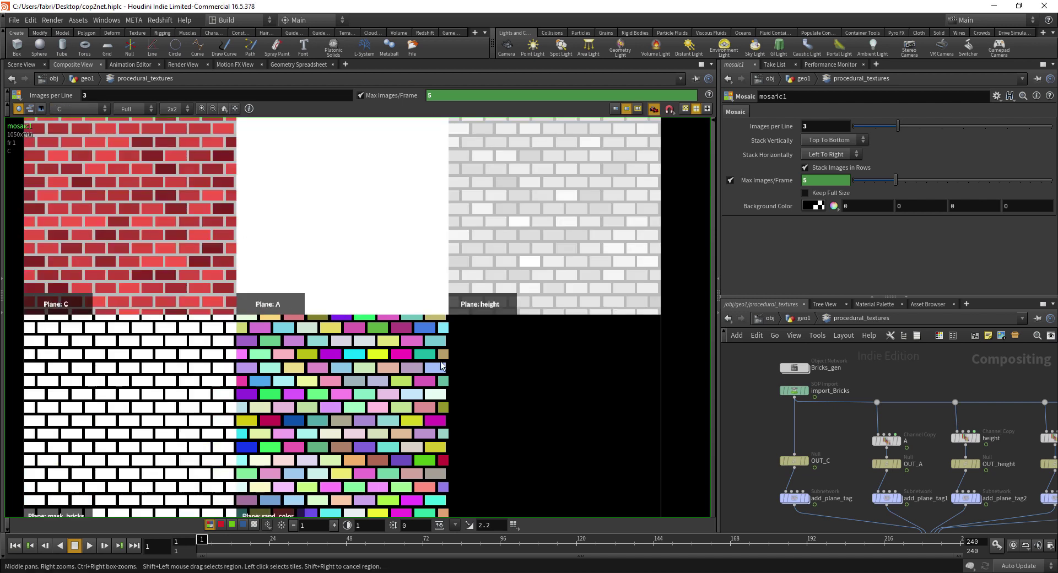
{"action": "scroll", "coordinate": [551, 340], "scroll_direction": "down", "scroll_amount": 1}
{"action": "mouse_move", "coordinate": [534, 378]}
{"action": "middle_mouse_down"}
{"action": "mouse_move", "coordinate": [536, 366]}
{"action": "mouse_move", "coordinate": [529, 377]}
{"action": "middle_mouse_up"}
{"action": "scroll", "coordinate": [534, 367], "scroll_direction": "down", "scroll_amount": 1}
{"action": "scroll", "coordinate": [529, 377], "scroll_direction": "up", "scroll_amount": 1}
{"action": "scroll", "coordinate": [529, 376], "scroll_direction": "down", "scroll_amount": 1}
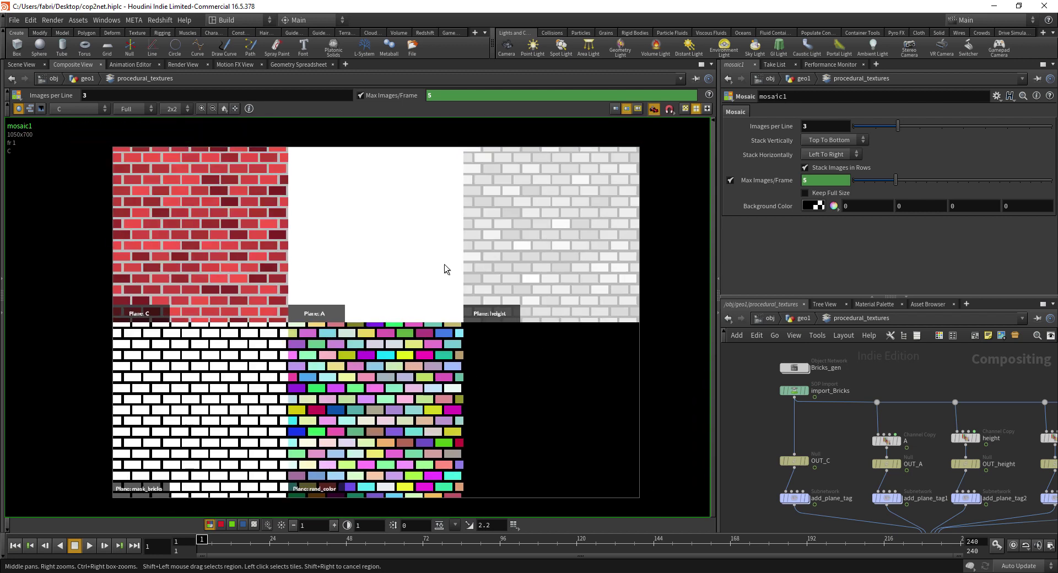
{"action": "scroll", "coordinate": [477, 420], "scroll_direction": "up", "scroll_amount": 1}
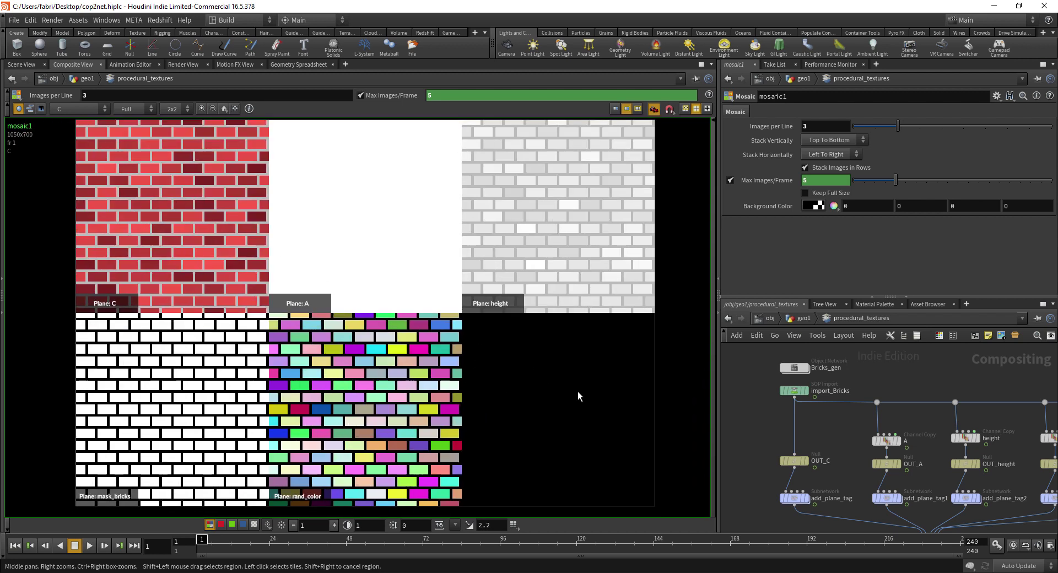
Step: Show the Bricks_gen parameters, go up to the geo1 network and display its grid in the scene view
{"action": "mouse_move", "coordinate": [762, 420]}
{"action": "middle_mouse_down"}
{"action": "mouse_move", "coordinate": [763, 402]}
{"action": "mouse_move", "coordinate": [788, 407]}
{"action": "mouse_move", "coordinate": [769, 422]}
{"action": "middle_mouse_up"}
{"action": "scroll", "coordinate": [761, 411], "scroll_direction": "down", "scroll_amount": 1}
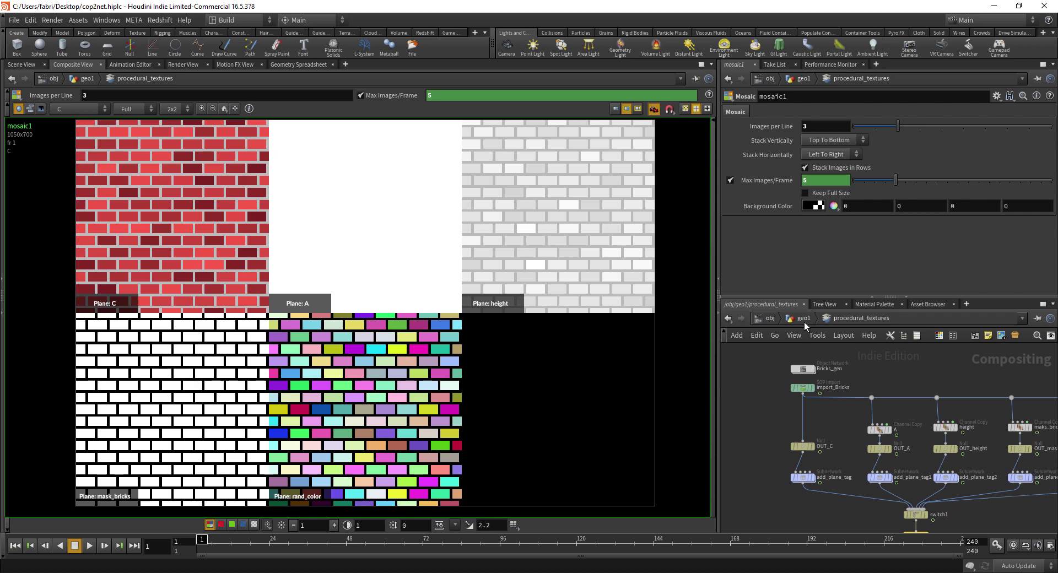
{"action": "middle_click_drag", "start_coordinate": [759, 397], "coordinate": [751, 406]}
{"action": "left_click", "coordinate": [783, 379]}
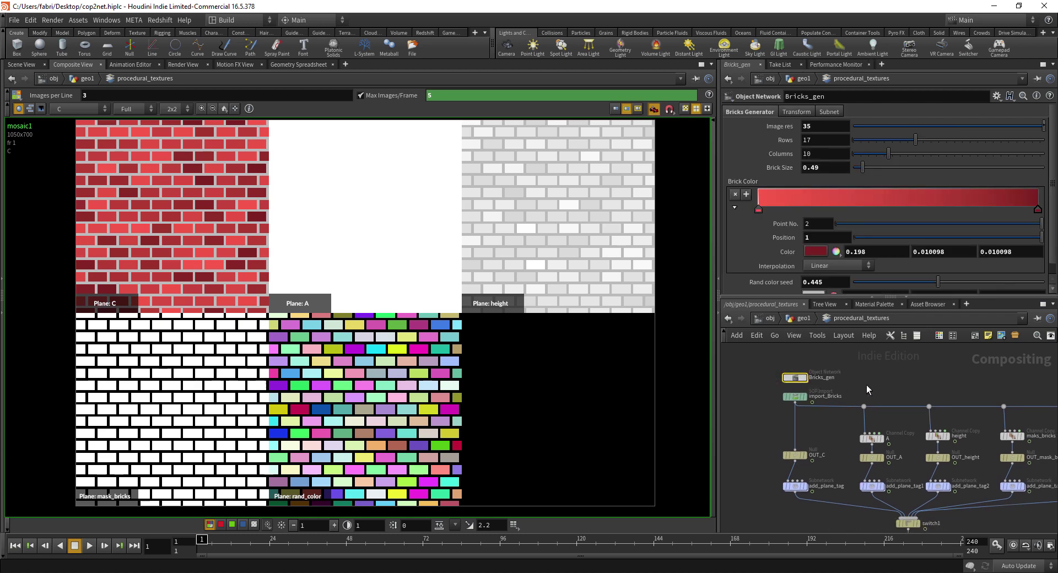
{"action": "key", "text": "u"}
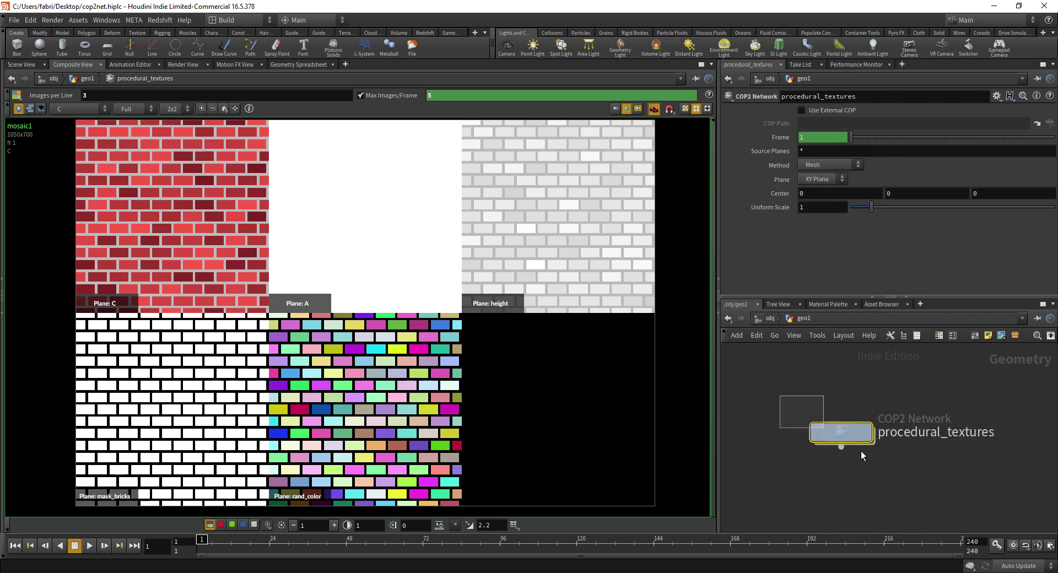
{"action": "mouse_move", "coordinate": [836, 428]}
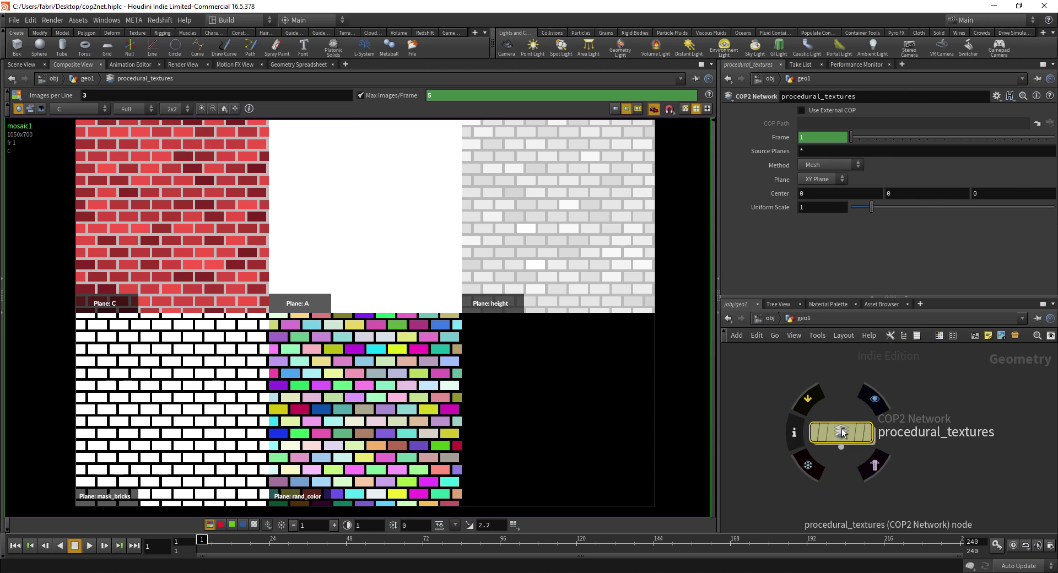
{"action": "middle_click_drag", "start_coordinate": [893, 462], "coordinate": [757, 445]}
{"action": "scroll", "coordinate": [860, 444], "scroll_direction": "down", "scroll_amount": 3}
{"action": "middle_click_drag", "start_coordinate": [861, 444], "coordinate": [805, 401]}
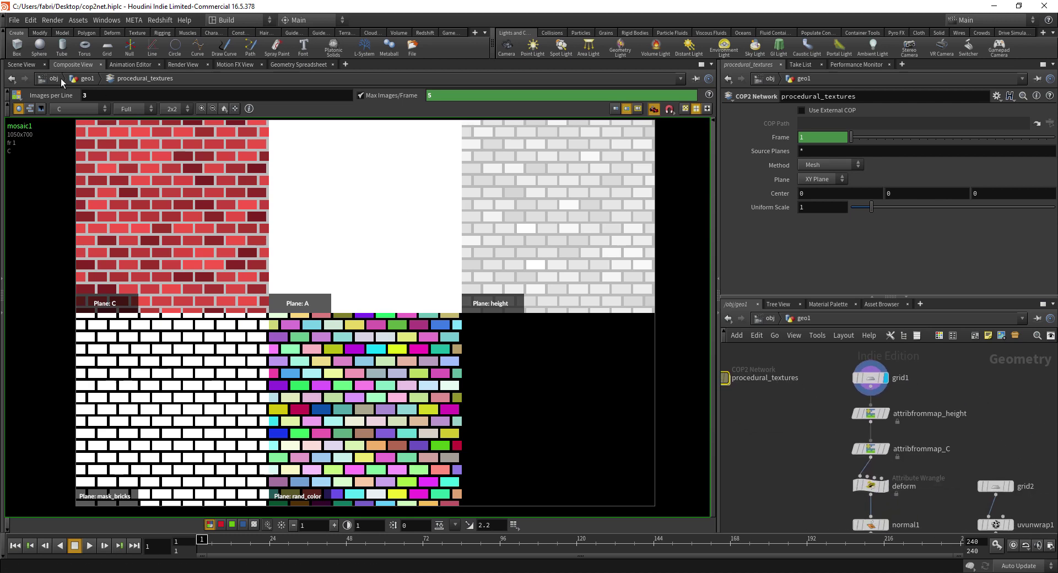
{"action": "left_click", "coordinate": [23, 64]}
{"action": "left_click_drag", "start_coordinate": [542, 377], "coordinate": [506, 318]}
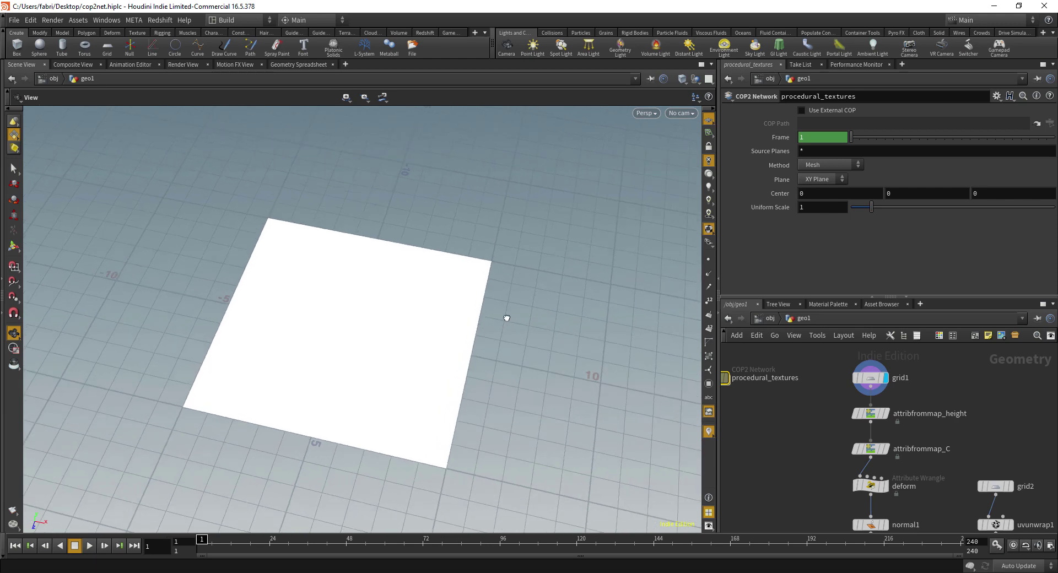
Step: Set the viewport lighting to Headlight Only in the display options and frame the grid
{"action": "key", "text": "s"}
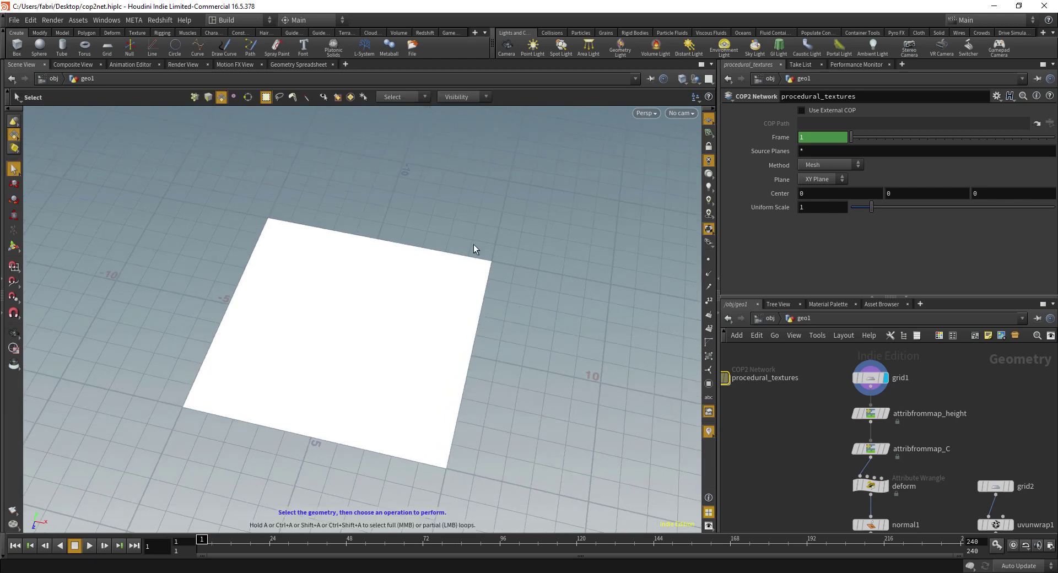
{"action": "key", "text": "d"}
{"action": "left_click", "coordinate": [134, 121]}
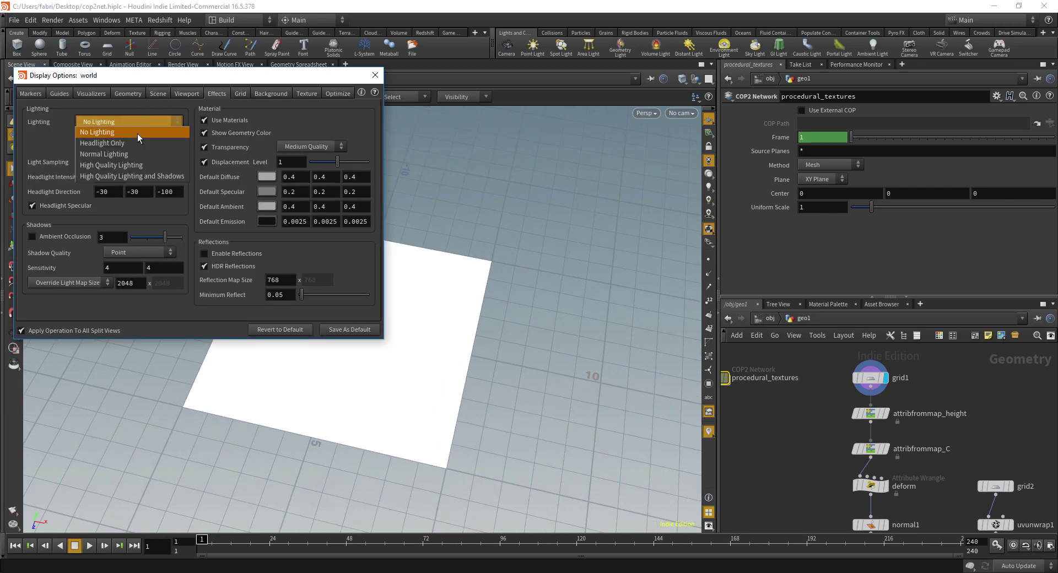
{"action": "left_click", "coordinate": [146, 144]}
{"action": "left_click", "coordinate": [375, 75]}
{"action": "right_click_drag", "start_coordinate": [485, 237], "coordinate": [538, 263]}
{"action": "middle_click_drag", "start_coordinate": [537, 263], "coordinate": [531, 224]}
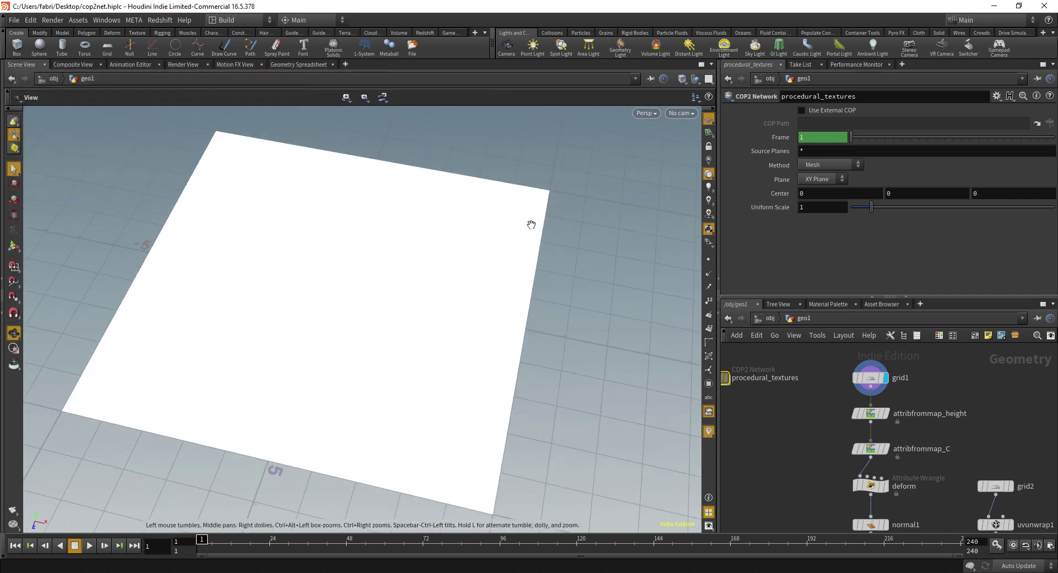
{"action": "right_click_drag", "start_coordinate": [532, 224], "coordinate": [515, 218]}
Step: Display attribfrommap_height and inspect the texture map settings of attribfrommap_height and attribfrommap_C
{"action": "mouse_move", "coordinate": [786, 423]}
{"action": "middle_mouse_down"}
{"action": "mouse_move", "coordinate": [783, 389]}
{"action": "mouse_move", "coordinate": [805, 426]}
{"action": "middle_mouse_up"}
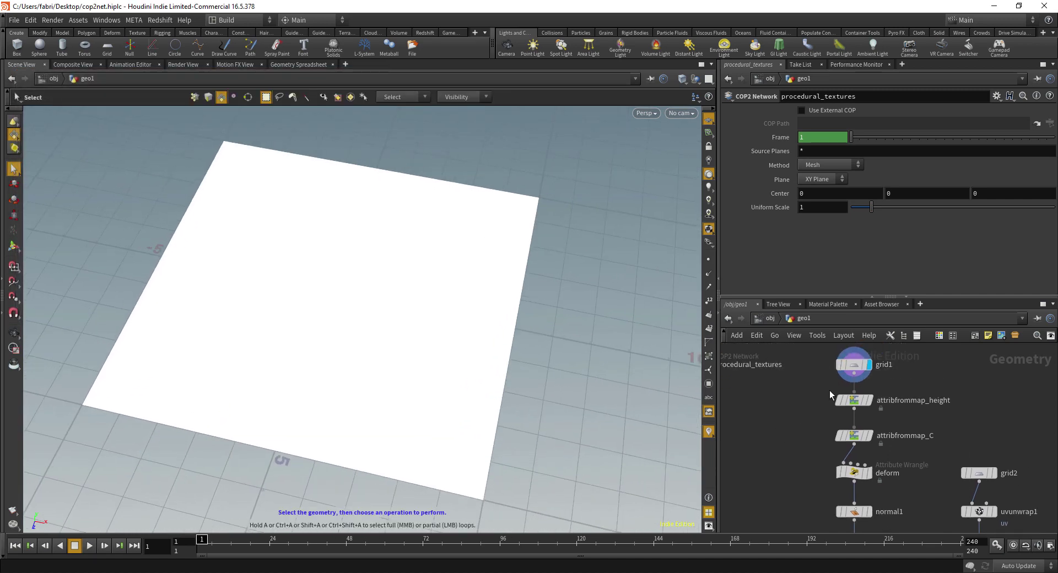
{"action": "left_click", "coordinate": [857, 395]}
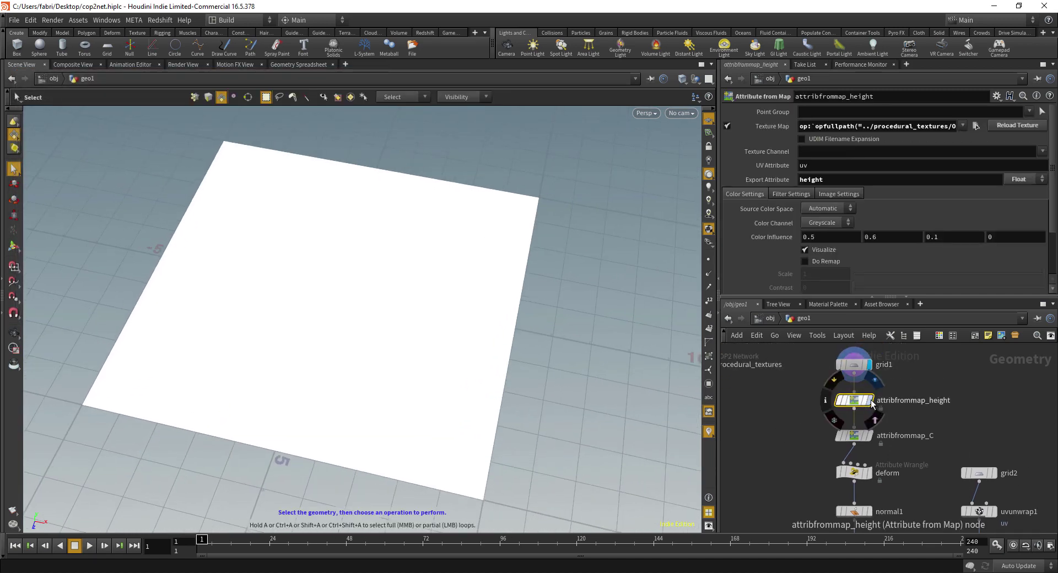
{"action": "left_click", "coordinate": [871, 402]}
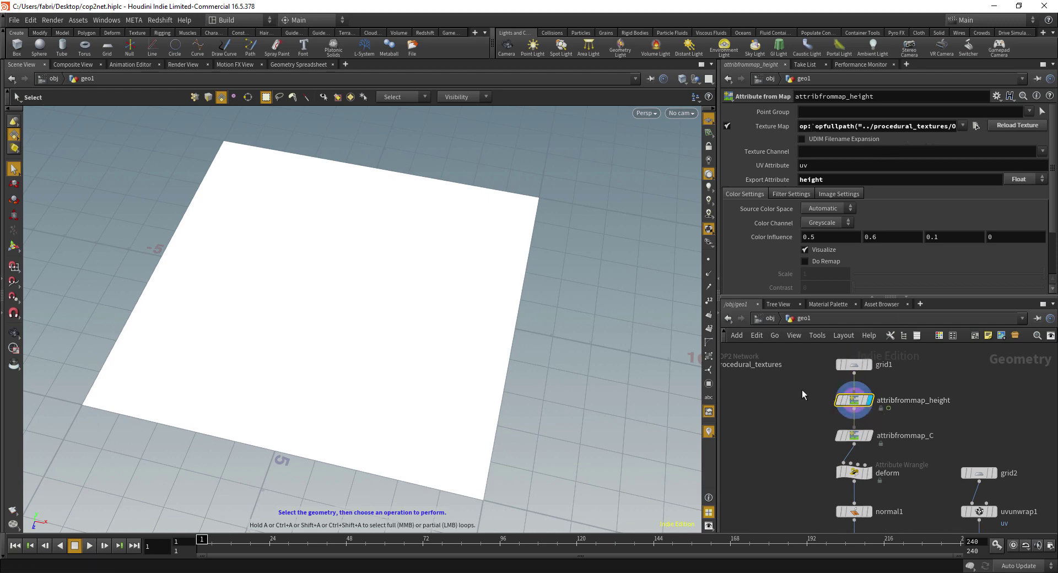
{"action": "mouse_move", "coordinate": [775, 402]}
{"action": "middle_mouse_down"}
{"action": "mouse_move", "coordinate": [812, 422]}
{"action": "mouse_move", "coordinate": [809, 408]}
{"action": "mouse_move", "coordinate": [776, 402]}
{"action": "middle_mouse_up"}
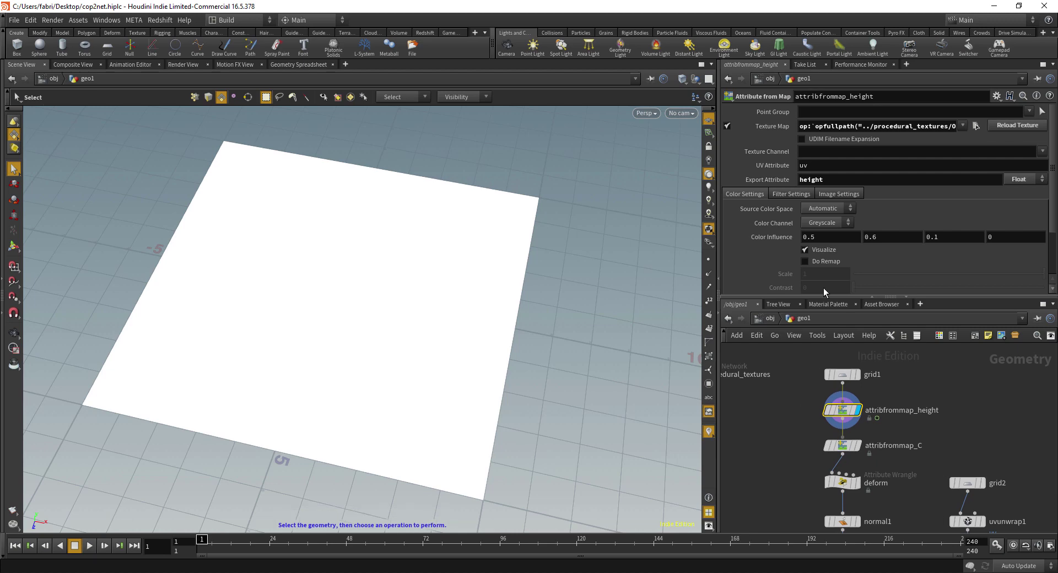
{"action": "double_click", "coordinate": [812, 128]}
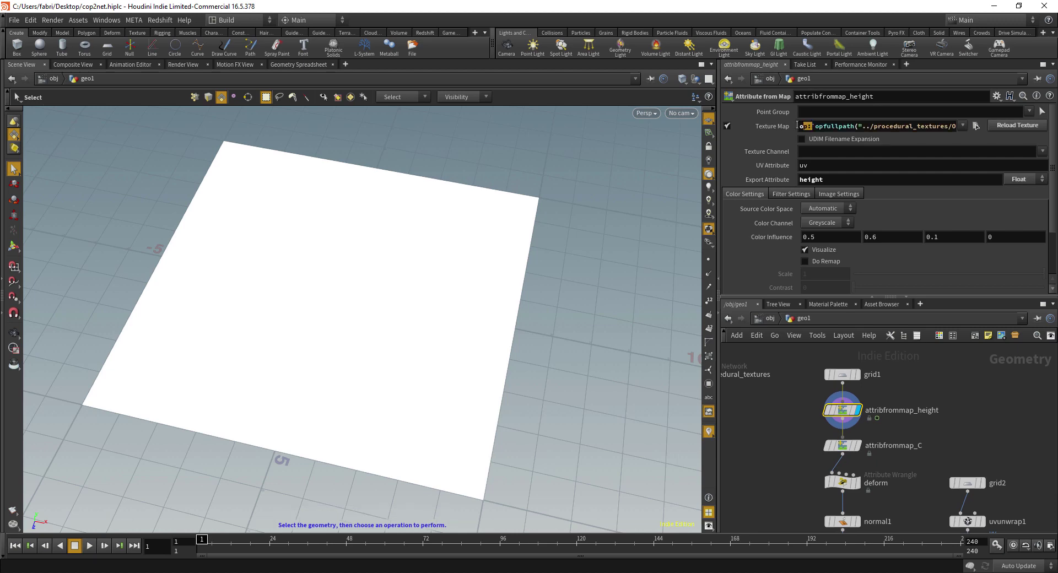
{"action": "left_click", "coordinate": [781, 451]}
{"action": "middle_click_drag", "start_coordinate": [802, 450], "coordinate": [788, 403]}
{"action": "left_click_drag", "start_coordinate": [783, 379], "coordinate": [842, 357]}
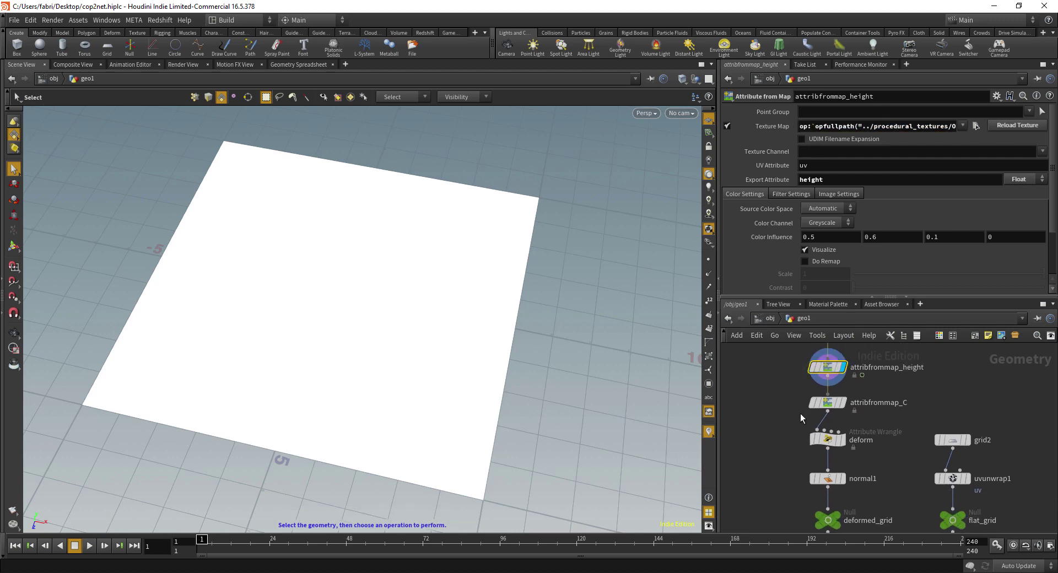
{"action": "left_click", "coordinate": [826, 403]}
{"action": "middle_click_drag", "start_coordinate": [828, 418], "coordinate": [829, 389]}
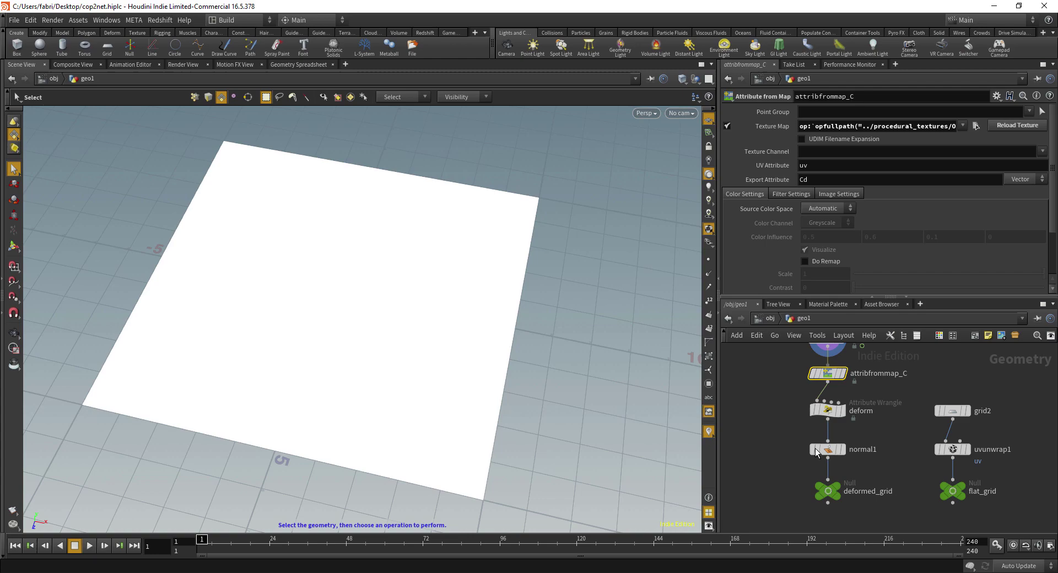
Step: Display the deformed_grid null and examine the brick relief from several angles
{"action": "left_click", "coordinate": [827, 493]}
{"action": "left_click_drag", "start_coordinate": [517, 337], "coordinate": [479, 358], "text": "alt"}
{"action": "scroll", "coordinate": [496, 408], "scroll_direction": "down", "scroll_amount": 3, "text": "alt"}
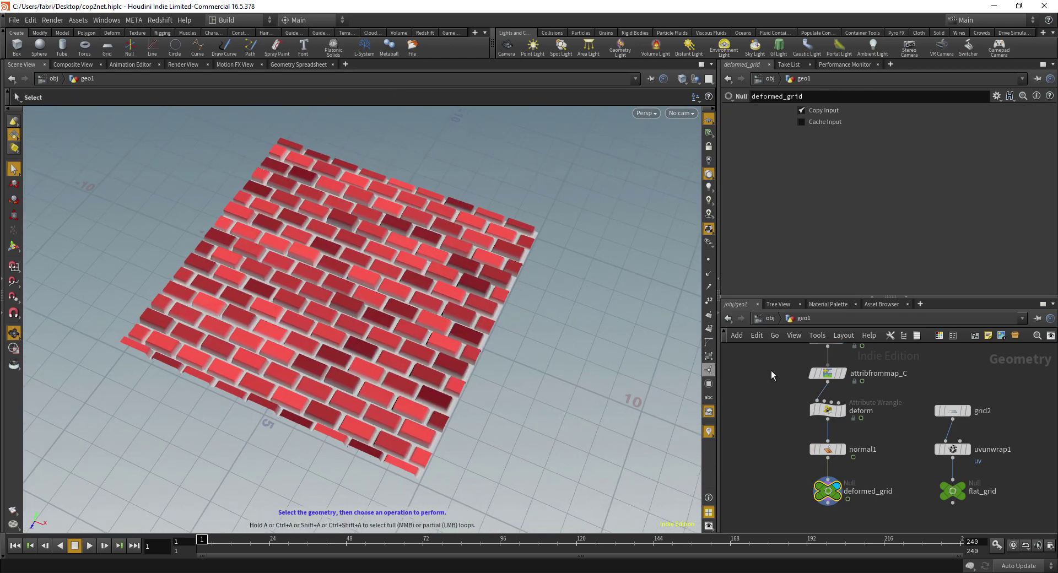
{"action": "middle_click_drag", "start_coordinate": [770, 412], "coordinate": [787, 425]}
{"action": "left_click_drag", "start_coordinate": [561, 349], "coordinate": [634, 378], "text": "alt"}
{"action": "key", "text": "s"}
{"action": "middle_click_drag", "start_coordinate": [873, 474], "coordinate": [870, 447]}
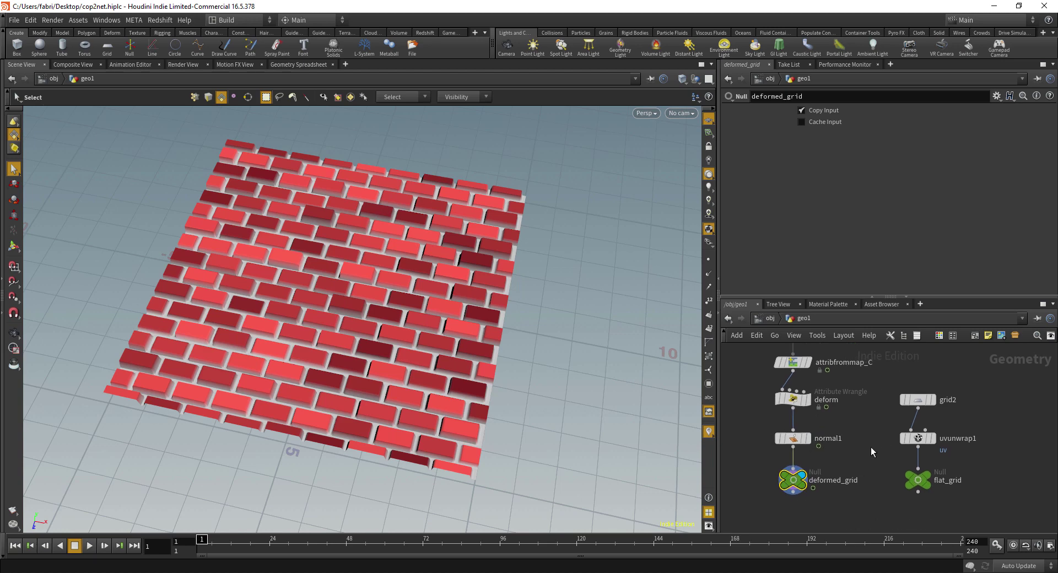
Step: Display the flat_grid null and assign redshift_material from the mat network to the geometry
{"action": "left_click", "coordinate": [931, 400]}
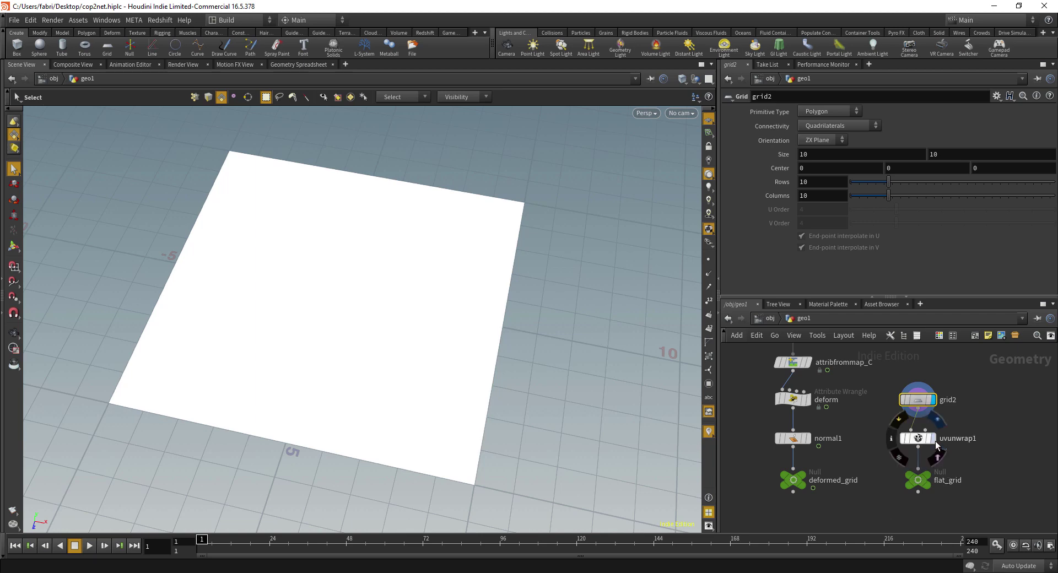
{"action": "left_click", "coordinate": [930, 476]}
{"action": "left_click", "coordinate": [770, 319]}
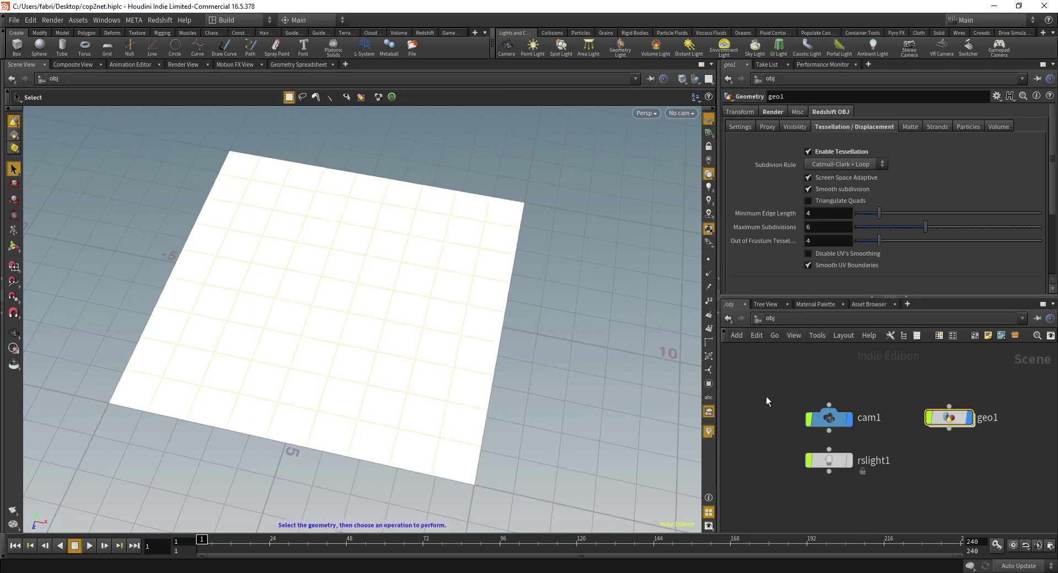
{"action": "left_click", "coordinate": [789, 321]}
{"action": "left_click", "coordinate": [803, 361]}
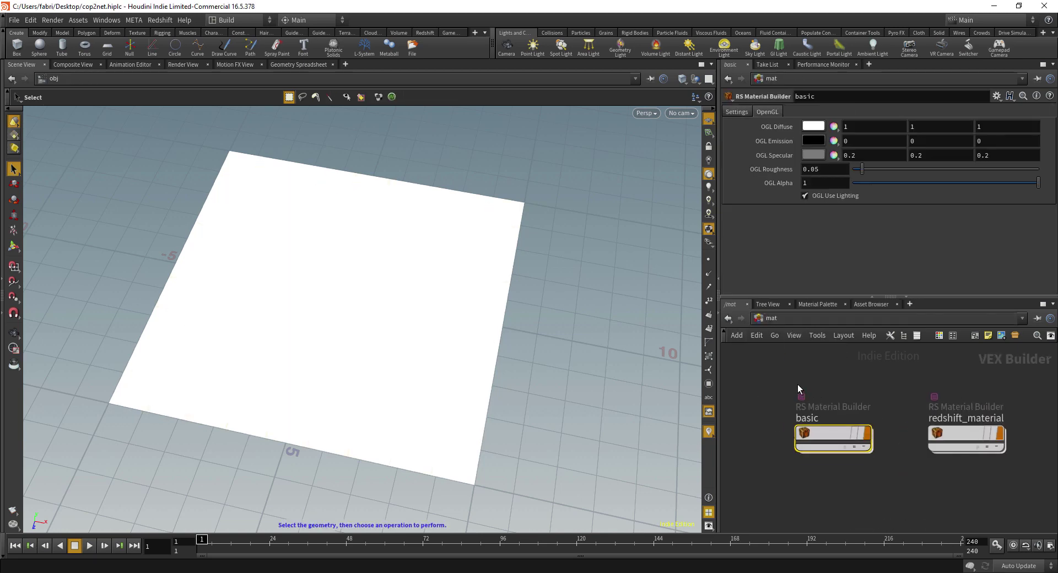
{"action": "left_click_drag", "start_coordinate": [930, 426], "coordinate": [418, 305]}
Step: Open redshift_material and inspect the Filename paths of TextureSampler1 and TextureSampler2
{"action": "double_click", "coordinate": [939, 426]}
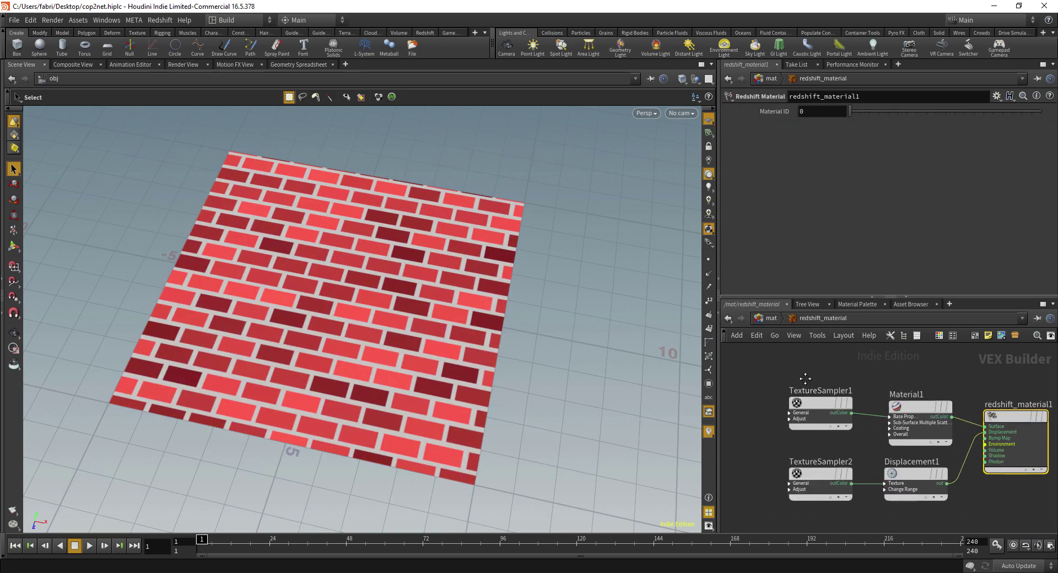
{"action": "left_click", "coordinate": [818, 409]}
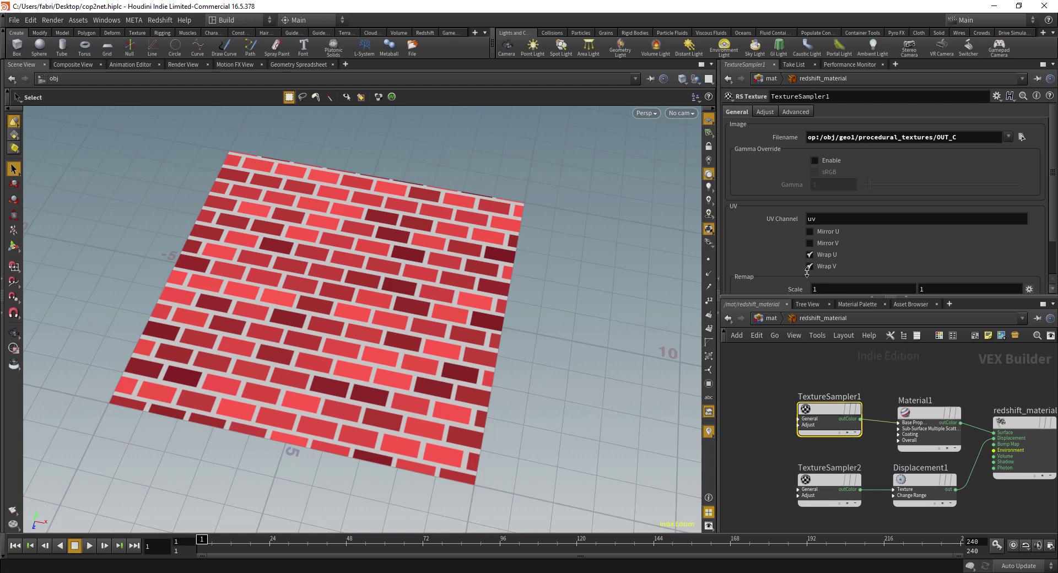
{"action": "left_click_drag", "start_coordinate": [810, 136], "coordinate": [959, 138]}
{"action": "left_click", "coordinate": [958, 138]}
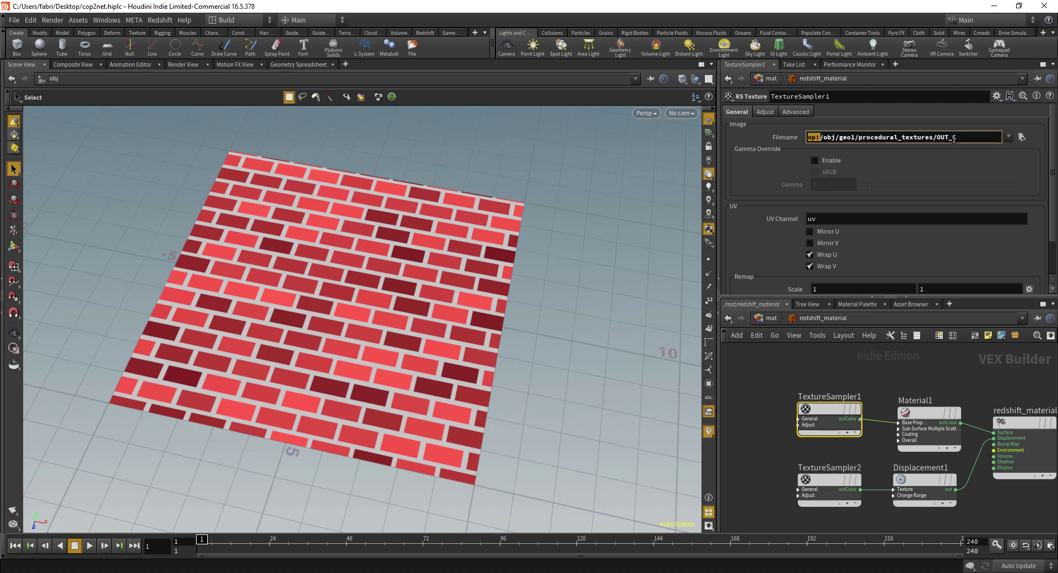
{"action": "left_click", "coordinate": [827, 482]}
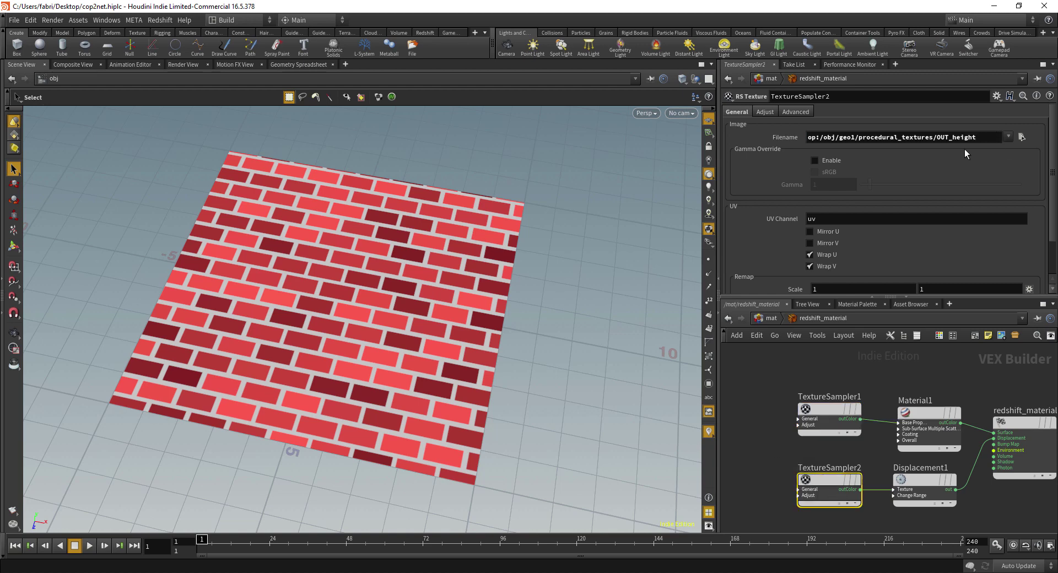
Step: Orbit the flat brick grid and render it in the Redshift Render View
{"action": "left_click_drag", "start_coordinate": [578, 338], "coordinate": [508, 318], "text": "alt"}
{"action": "left_click", "coordinate": [424, 33]}
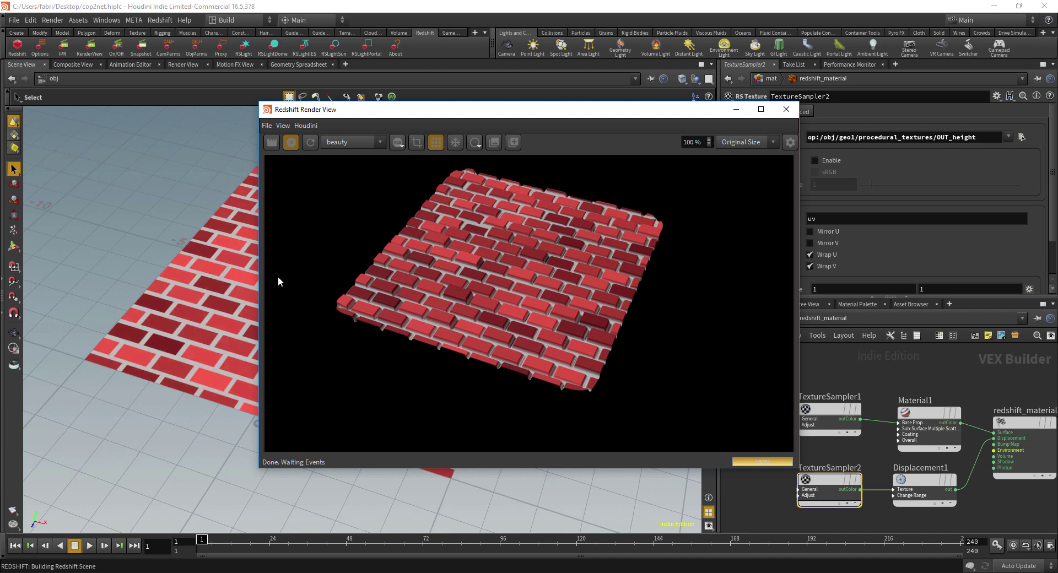
Step: Turn off bucket rendering in the Redshift Render View and look through cam1 in the viewport
{"action": "left_click", "coordinate": [434, 144]}
{"action": "left_click_drag", "start_coordinate": [181, 279], "coordinate": [104, 242], "text": "alt"}
{"action": "right_click_drag", "start_coordinate": [171, 242], "coordinate": [357, 222], "text": "alt"}
{"action": "left_click_drag", "start_coordinate": [165, 294], "coordinate": [163, 237], "text": "alt"}
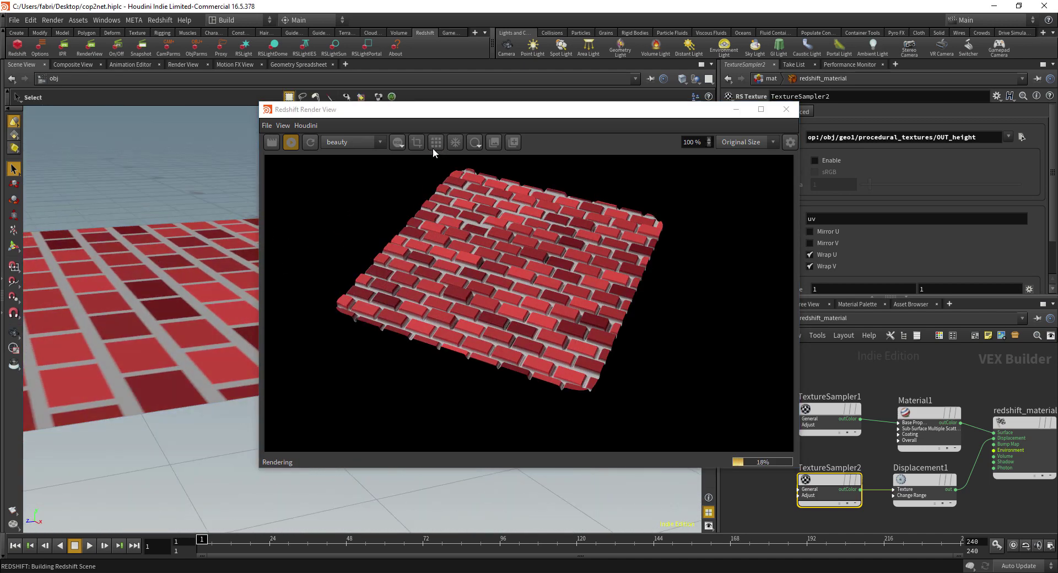
{"action": "left_click_drag", "start_coordinate": [655, 109], "coordinate": [626, 195]}
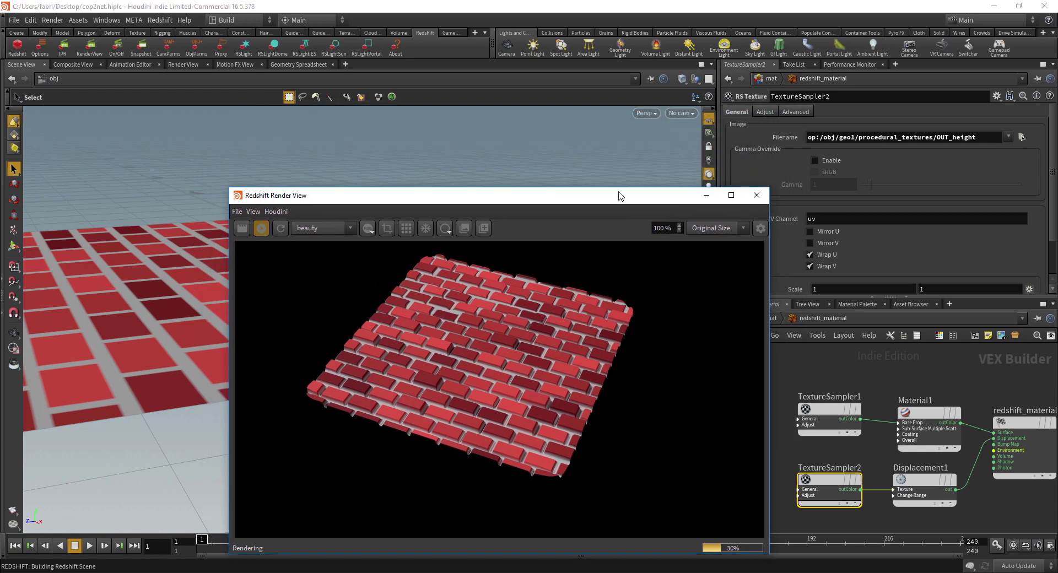
{"action": "left_click", "coordinate": [689, 113]}
{"action": "left_click", "coordinate": [698, 150]}
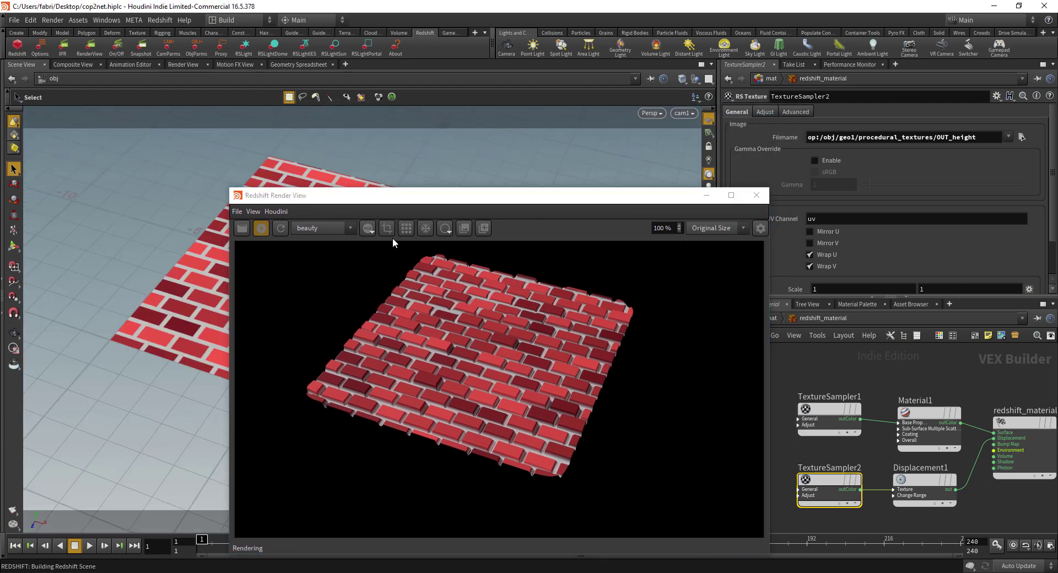
Step: Leave the cam1 view for a free perspective of the brick grid and close the Redshift Render View
{"action": "key", "text": "Escape"}
{"action": "left_click_drag", "start_coordinate": [162, 299], "coordinate": [150, 296]}
{"action": "key", "text": "s"}
{"action": "left_click", "coordinate": [756, 195]}
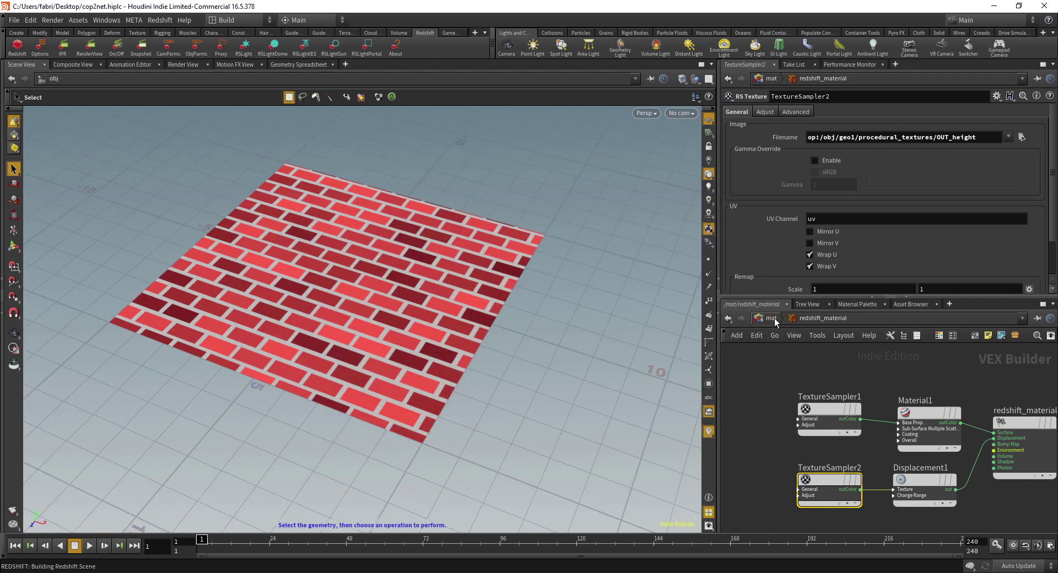
Step: Return to the mat network, open the parameter interface editor of redshift_material and inspect its OGL tex parameter
{"action": "left_click", "coordinate": [775, 318]}
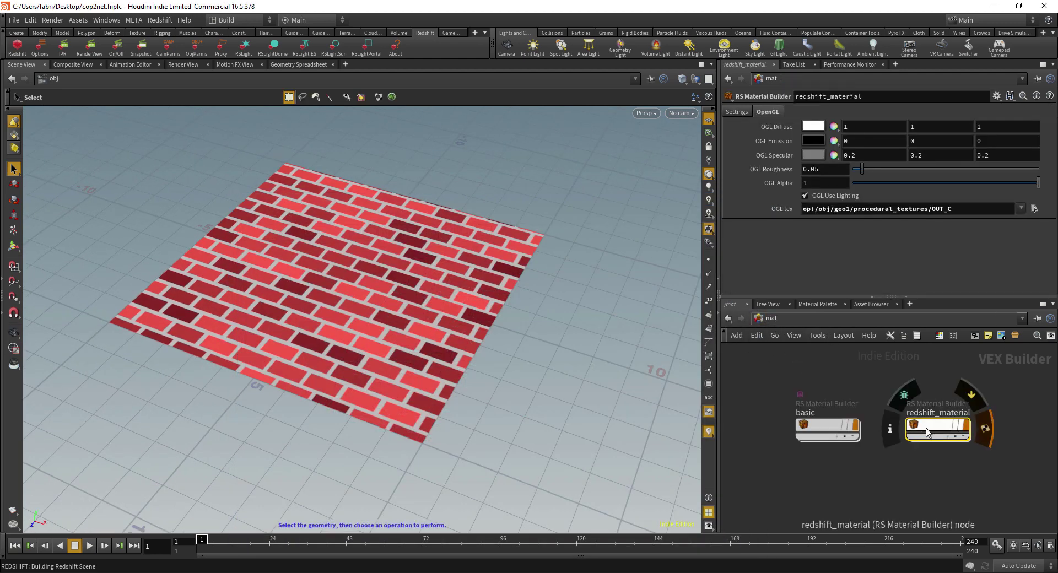
{"action": "left_click_drag", "start_coordinate": [508, 300], "coordinate": [513, 369], "text": "alt"}
{"action": "right_click_drag", "start_coordinate": [513, 369], "coordinate": [553, 356], "text": "alt"}
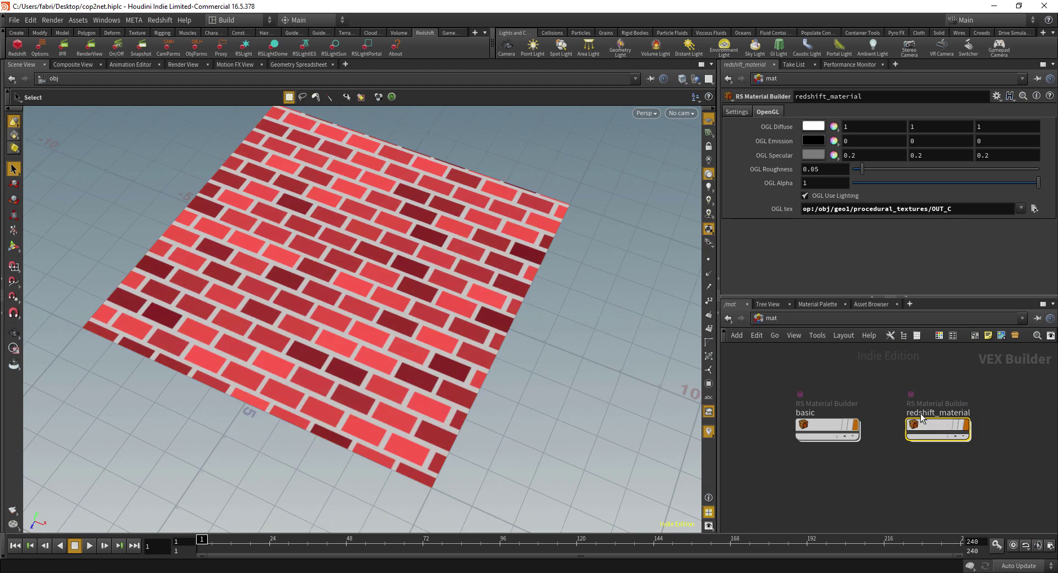
{"action": "left_click", "coordinate": [996, 97]}
{"action": "left_click", "coordinate": [990, 109]}
{"action": "left_click_drag", "start_coordinate": [618, 62], "coordinate": [324, 100]}
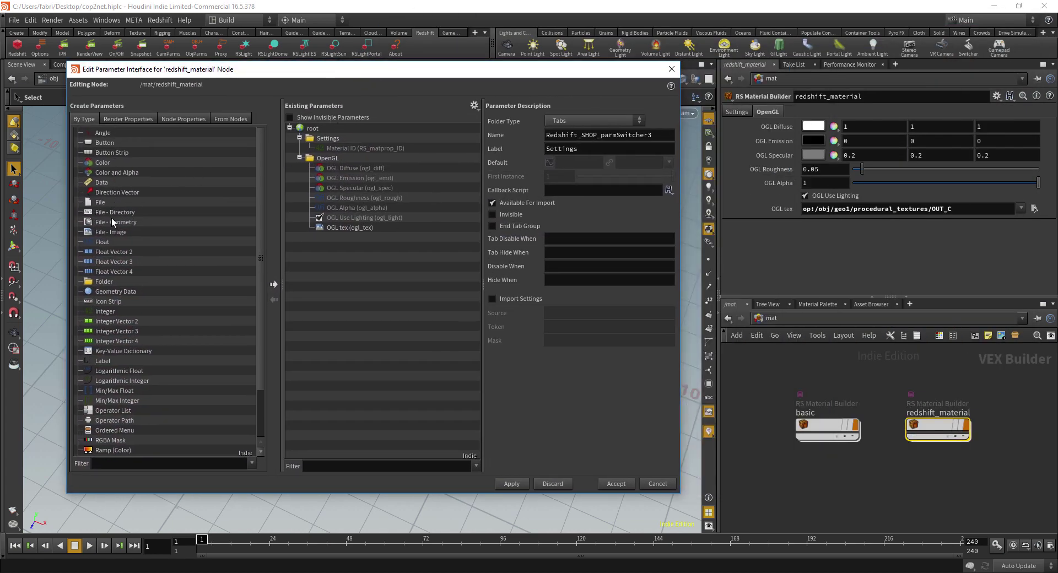
{"action": "left_click", "coordinate": [121, 236]}
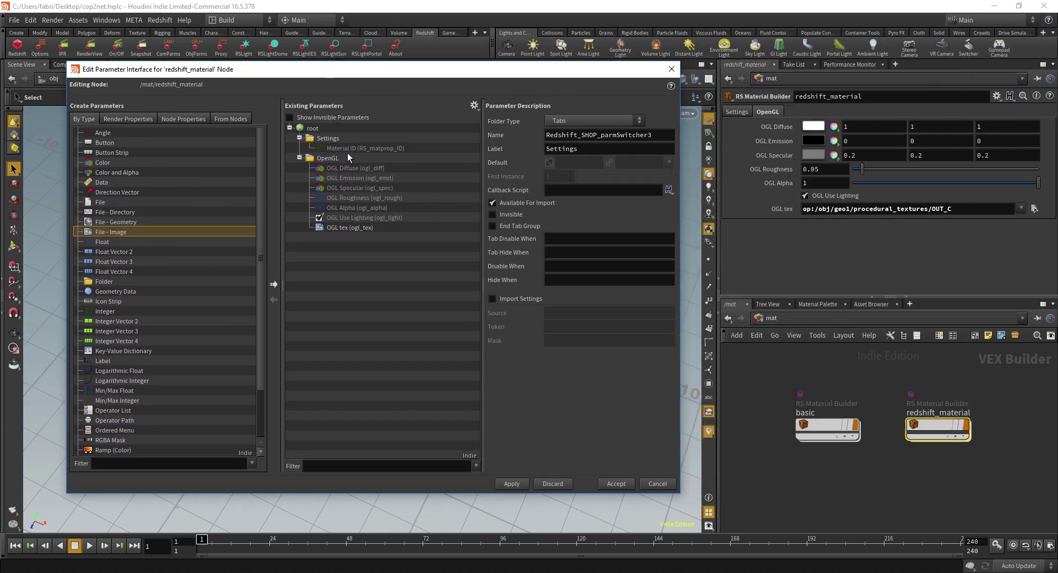
{"action": "left_click", "coordinate": [347, 228]}
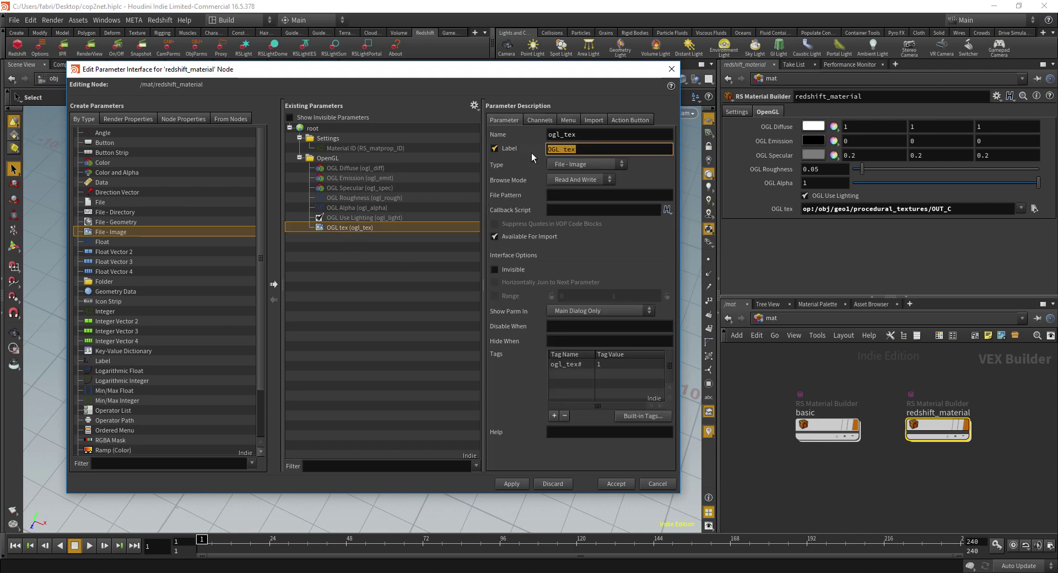
Step: Filter the built-in tags of OGL tex for "text", examine the OpenGL Texture # tag and cancel both dialogs
{"action": "double_click", "coordinate": [532, 134]}
{"action": "key", "text": "Tab"}
{"action": "left_click", "coordinate": [633, 416]}
{"action": "left_click_drag", "start_coordinate": [614, 315], "coordinate": [436, 279]}
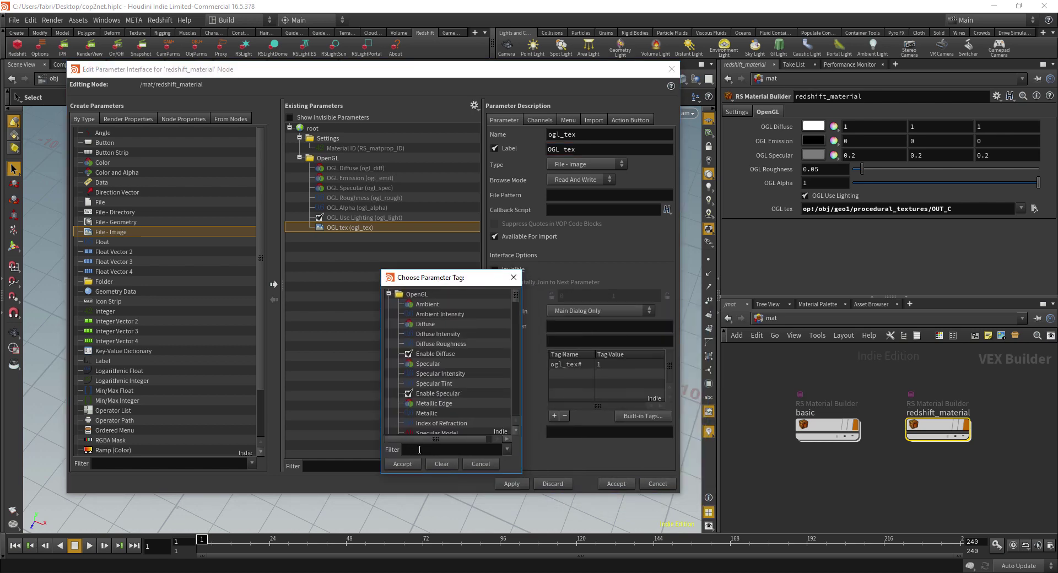
{"action": "left_click", "coordinate": [426, 450]}
{"action": "type", "text": "text"}
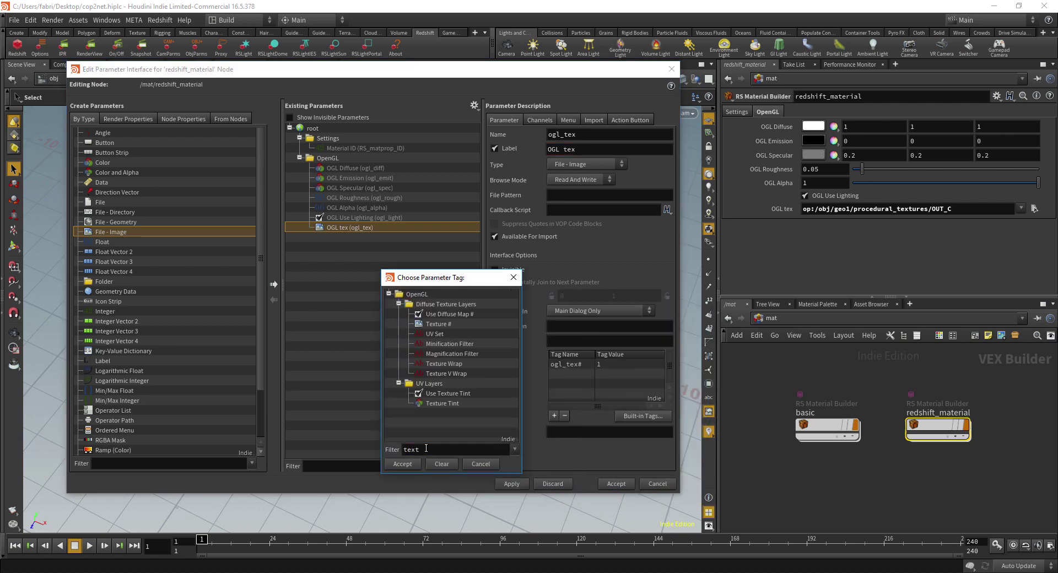
{"action": "left_click", "coordinate": [439, 325]}
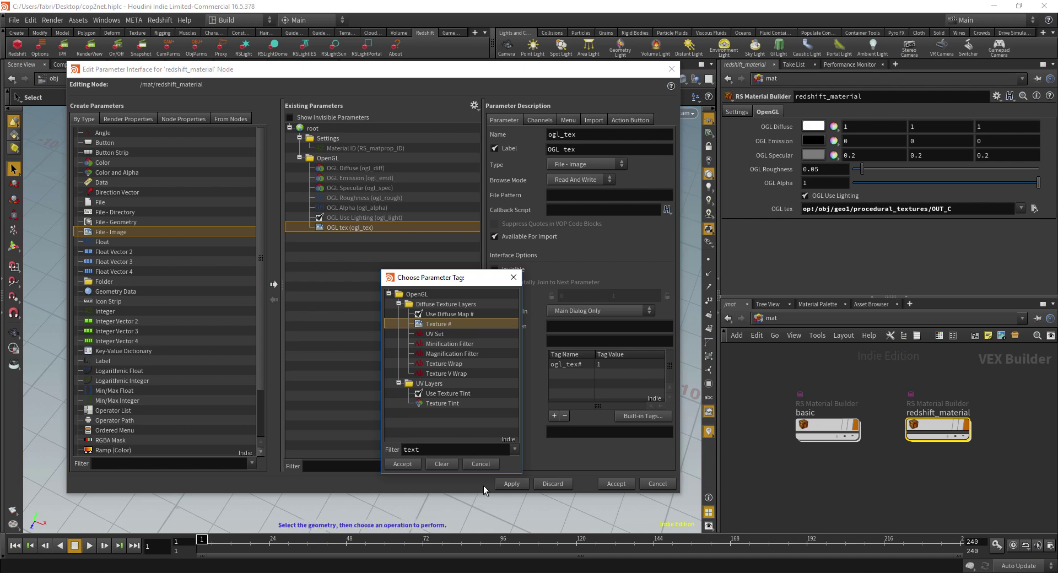
{"action": "left_click", "coordinate": [487, 466]}
{"action": "left_click", "coordinate": [660, 487]}
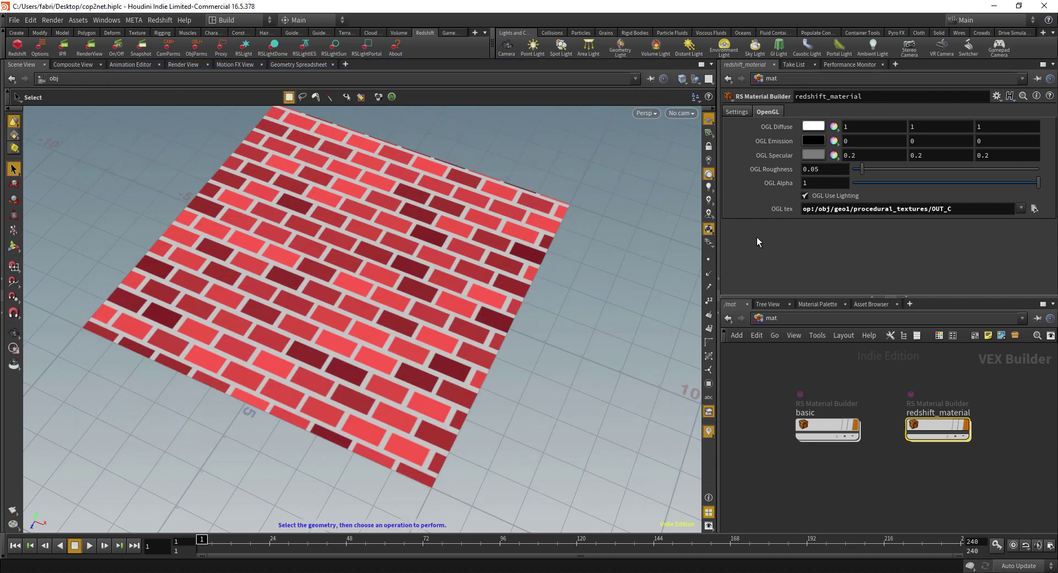
Step: Go to the geometry network of geo1 and display the deformed_grid null in the viewport
{"action": "key", "text": "Escape"}
{"action": "middle_click_drag", "start_coordinate": [547, 307], "coordinate": [537, 340], "text": "alt"}
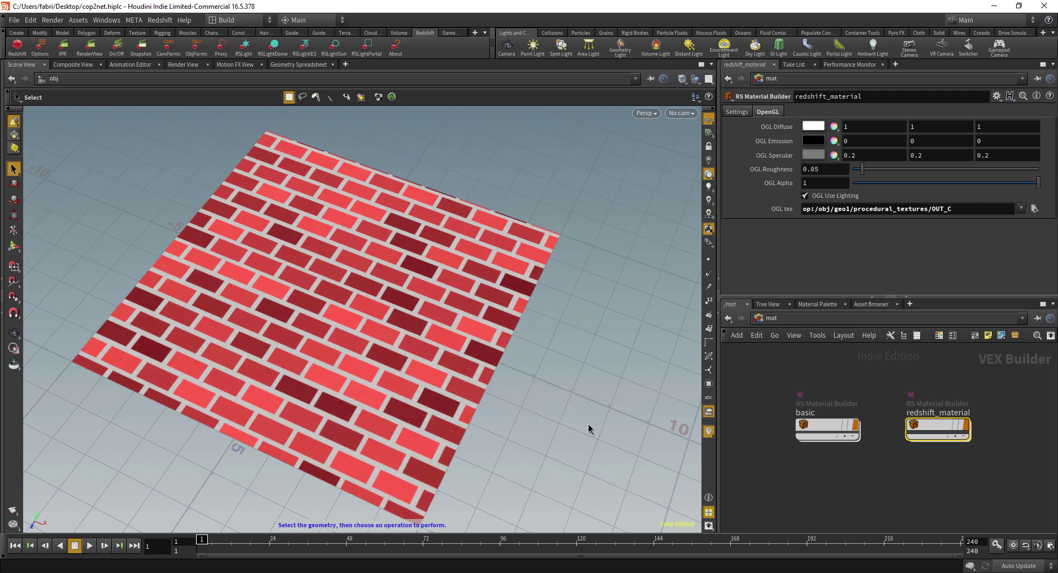
{"action": "left_click", "coordinate": [786, 315]}
{"action": "left_click", "coordinate": [810, 365]}
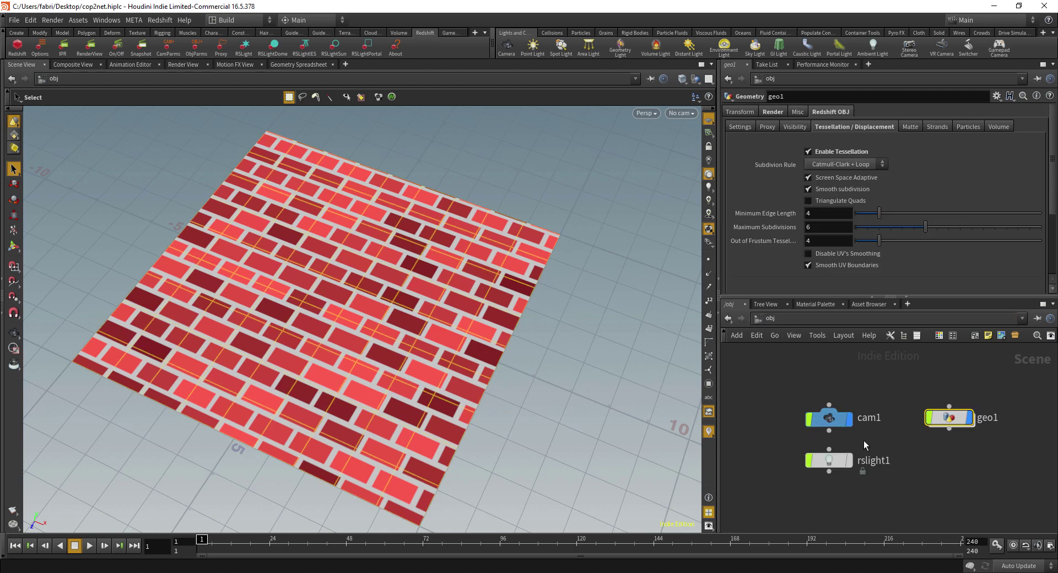
{"action": "double_click", "coordinate": [948, 418]}
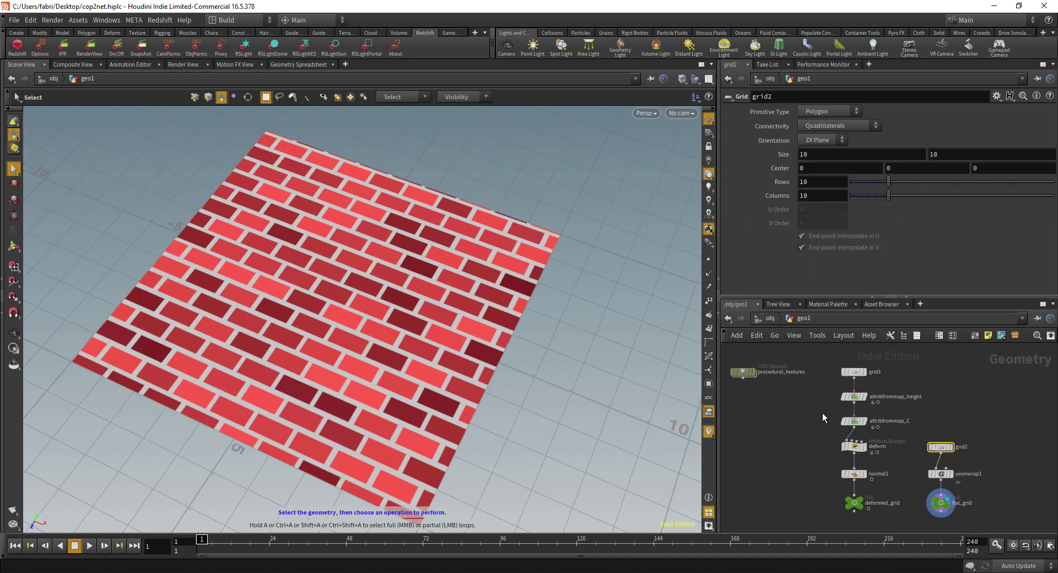
{"action": "scroll", "coordinate": [822, 412], "scroll_direction": "up", "scroll_amount": 5}
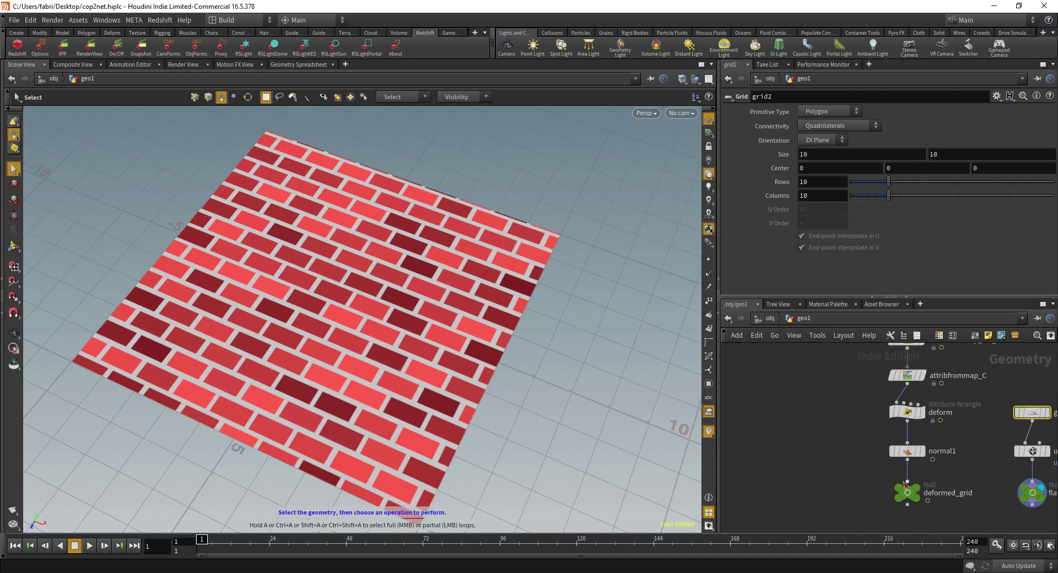
{"action": "left_click", "coordinate": [917, 488]}
{"action": "left_click_drag", "start_coordinate": [546, 328], "coordinate": [549, 306], "text": "alt"}
{"action": "right_click_drag", "start_coordinate": [549, 305], "coordinate": [698, 391], "text": "alt"}
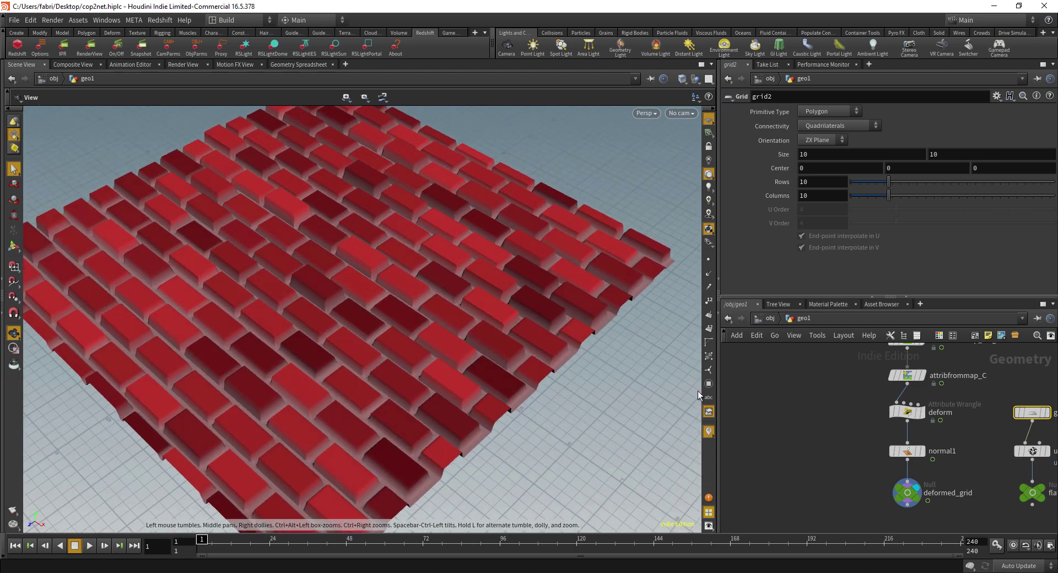
Step: Open the procedural_textures COP2 network and duplicate the Bricks_gen node beside the original
{"action": "middle_click_drag", "start_coordinate": [817, 399], "coordinate": [861, 467]}
{"action": "scroll", "coordinate": [813, 429], "scroll_direction": "up", "scroll_amount": 4}
{"action": "middle_click_drag", "start_coordinate": [814, 430], "coordinate": [848, 464]}
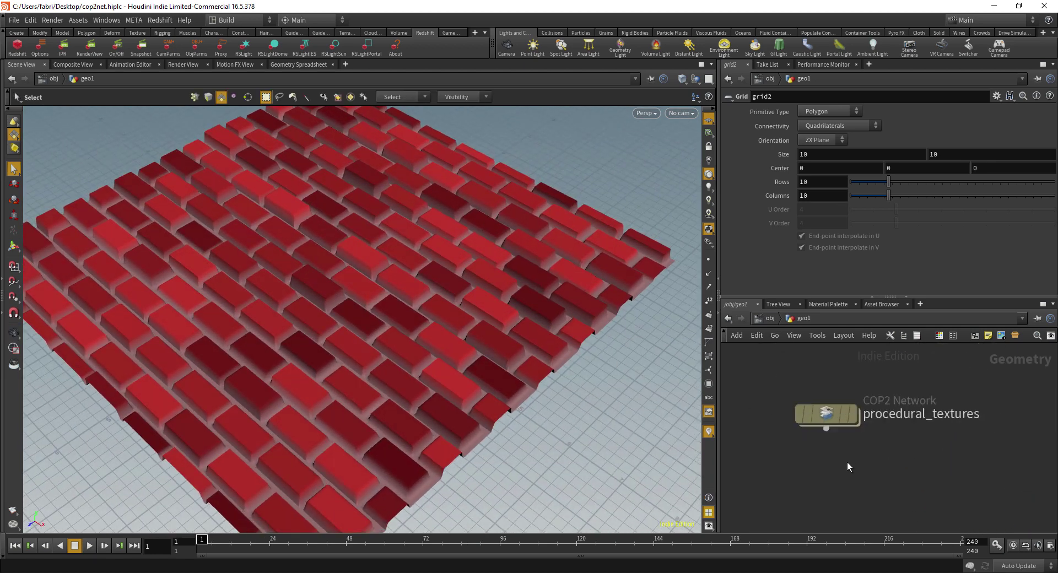
{"action": "double_click", "coordinate": [834, 419]}
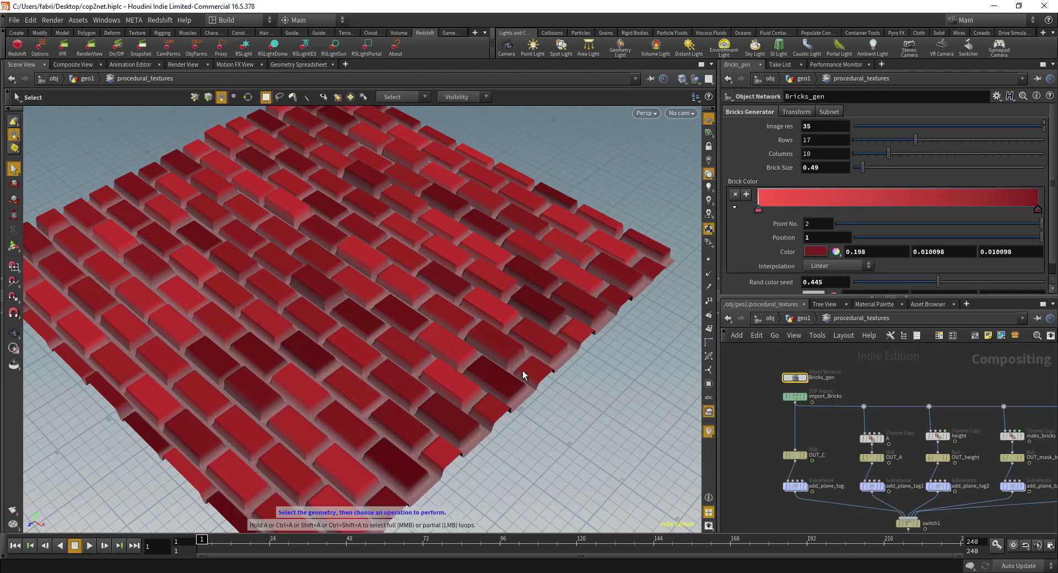
{"action": "scroll", "coordinate": [775, 430], "scroll_direction": "down", "scroll_amount": 3}
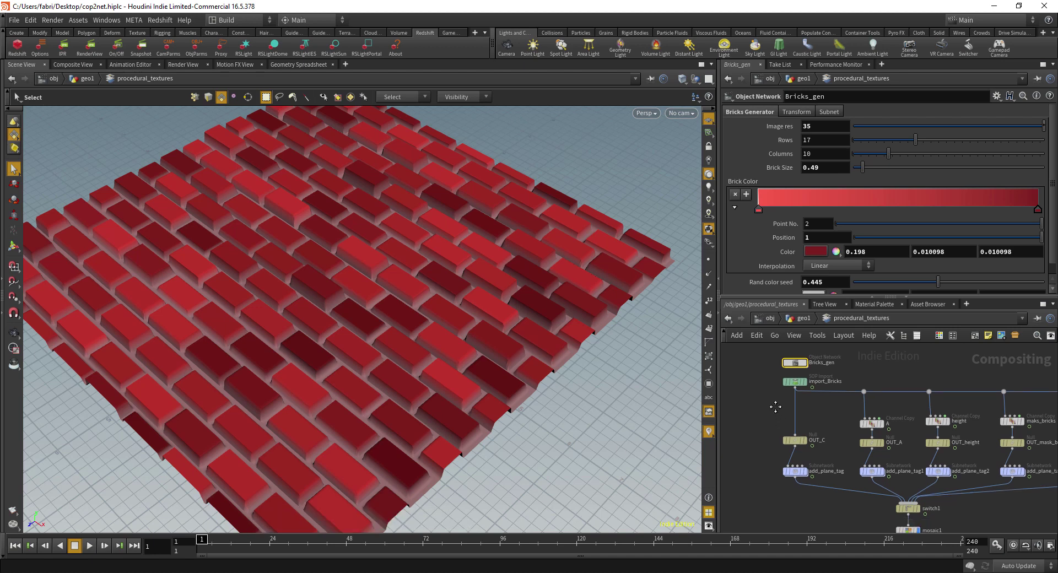
{"action": "scroll", "coordinate": [752, 409], "scroll_direction": "up", "scroll_amount": 3}
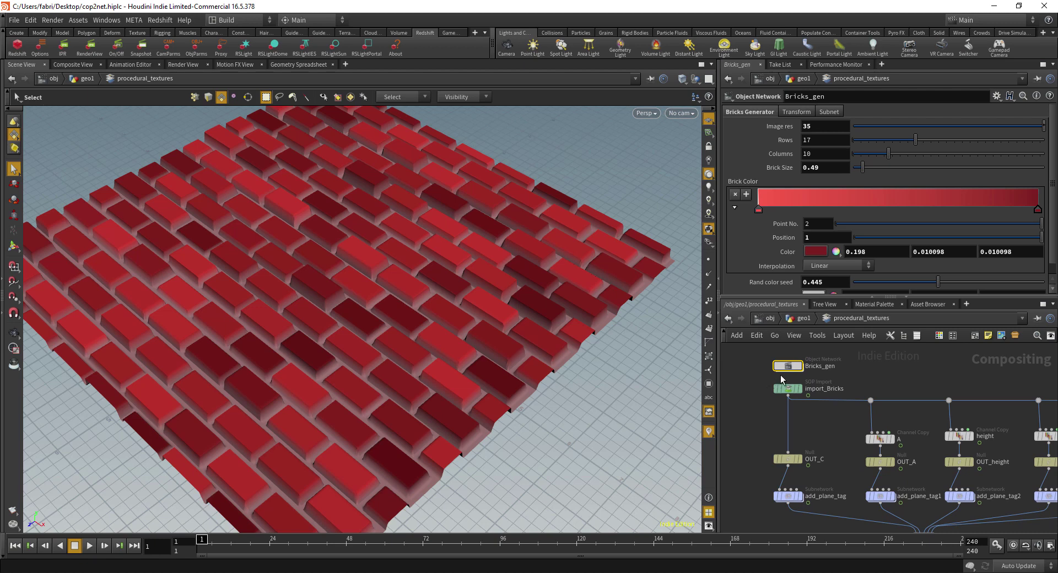
{"action": "left_click_drag", "start_coordinate": [788, 368], "coordinate": [869, 367], "text": "alt"}
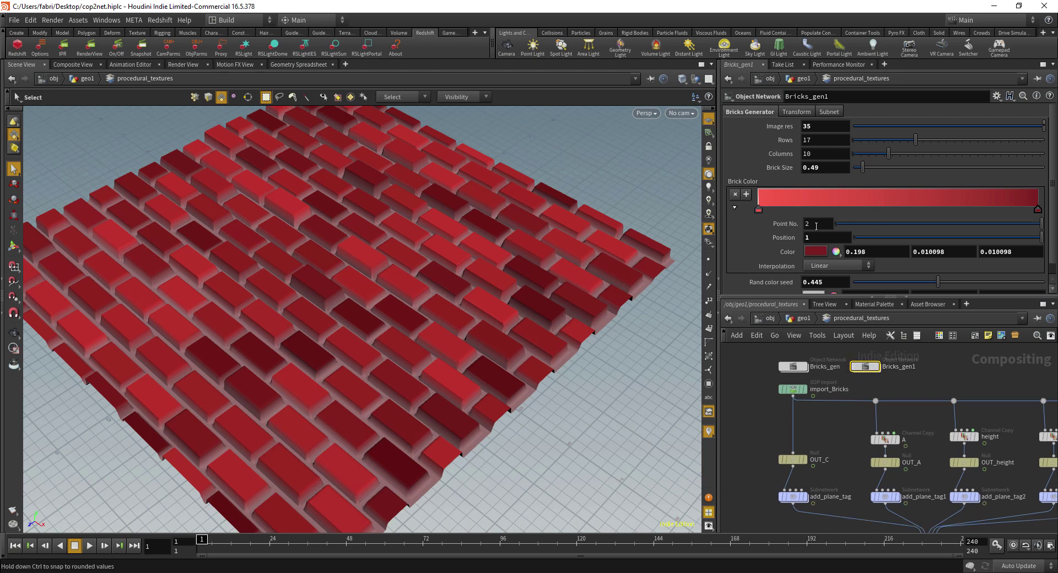
Step: Look over the texture network and return to the procedural_textures node in geo1
{"action": "scroll", "coordinate": [871, 383], "scroll_direction": "down", "scroll_amount": 3}
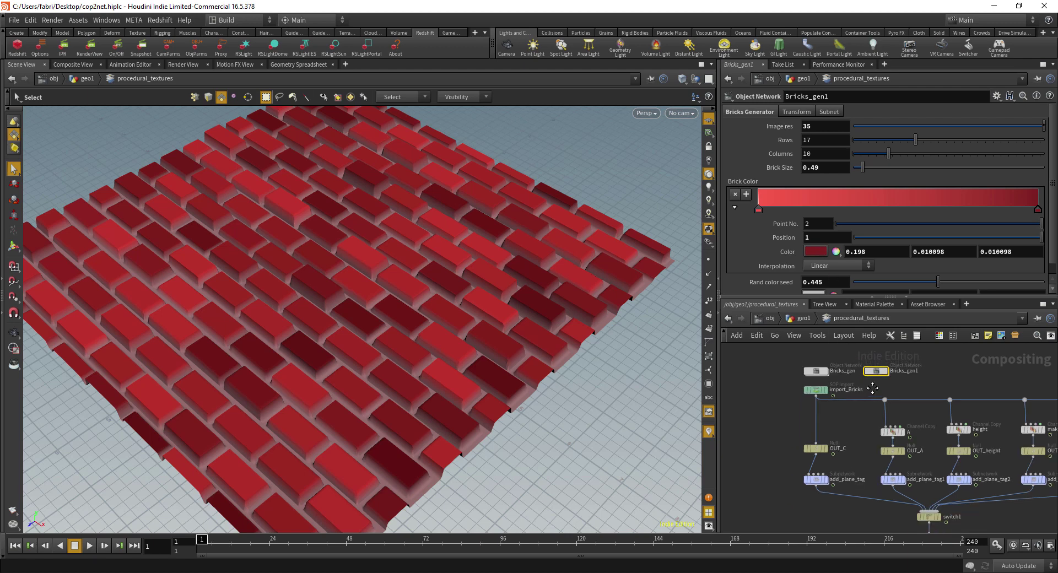
{"action": "scroll", "coordinate": [839, 375], "scroll_direction": "up", "scroll_amount": 2}
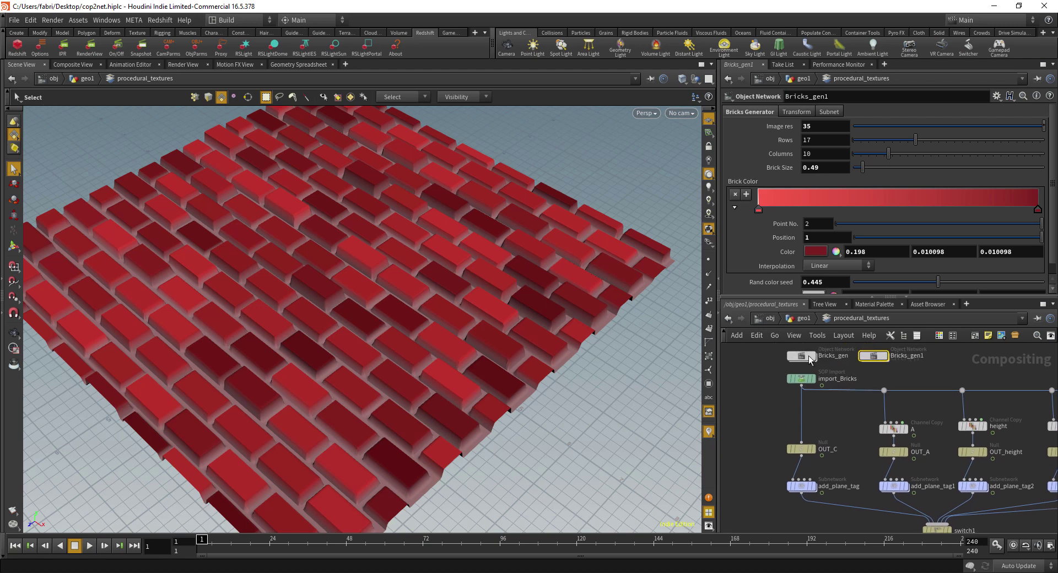
{"action": "left_click", "coordinate": [804, 319]}
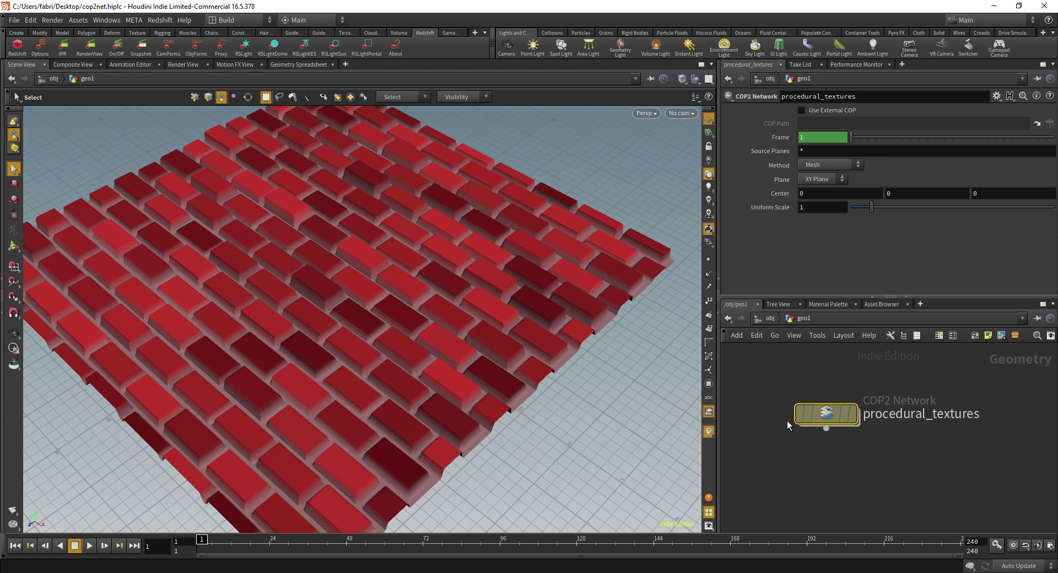
{"action": "scroll", "coordinate": [788, 424], "scroll_direction": "up", "scroll_amount": 2}
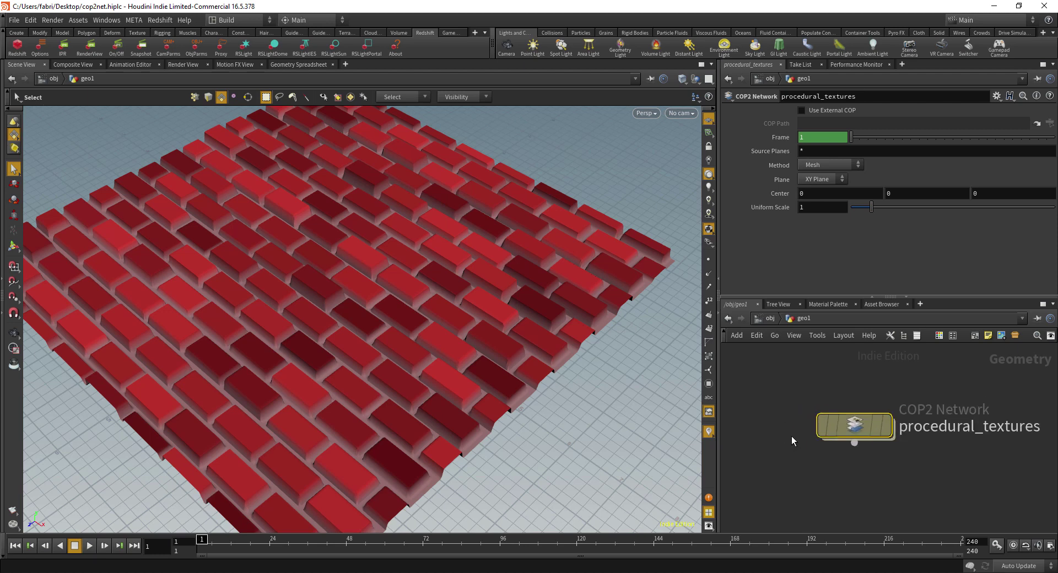
{"action": "middle_click_drag", "start_coordinate": [798, 441], "coordinate": [788, 439]}
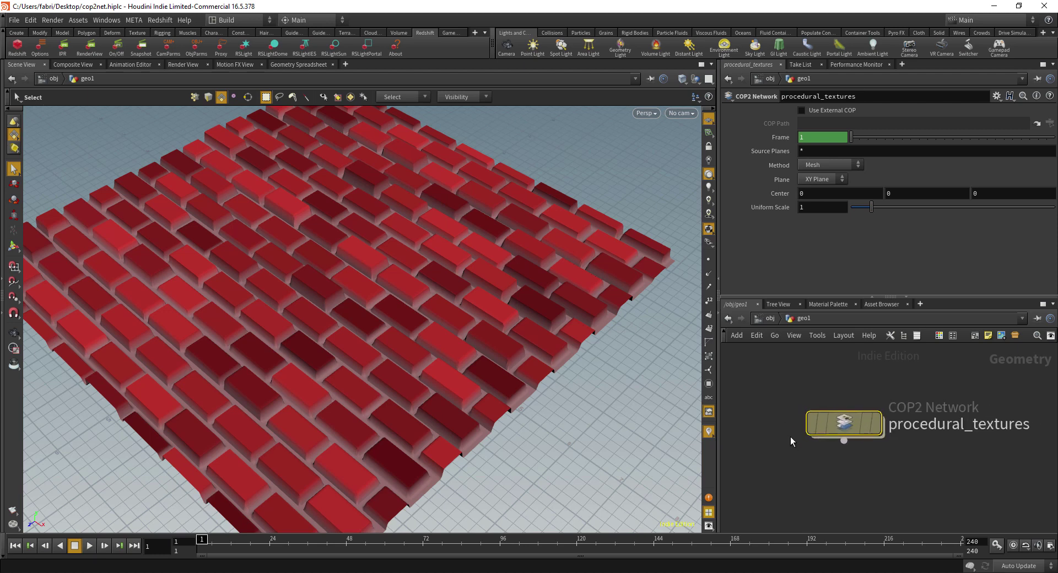